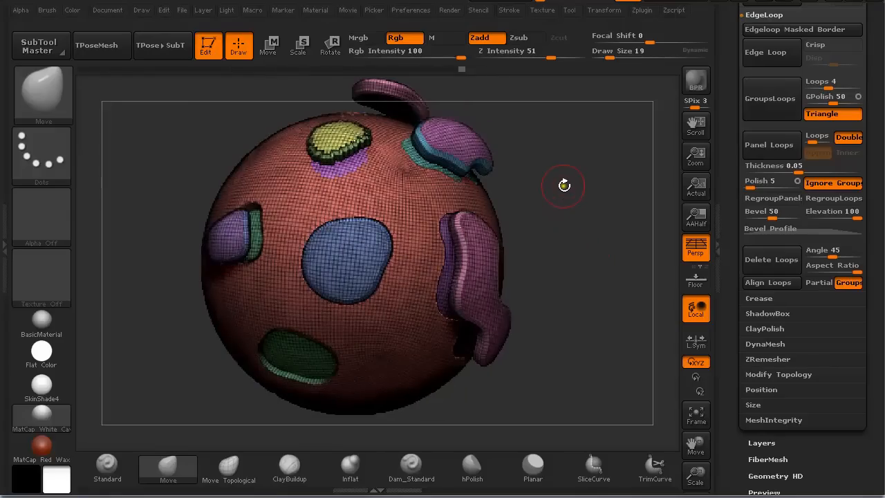
# Examine the raised and sunken polygroup panels on the sample sphere from the front and from above.
pyautogui.keyDown('alt'); pyautogui.moveTo(563, 177); pyautogui.dragTo(602, 277); pyautogui.keyUp('alt')
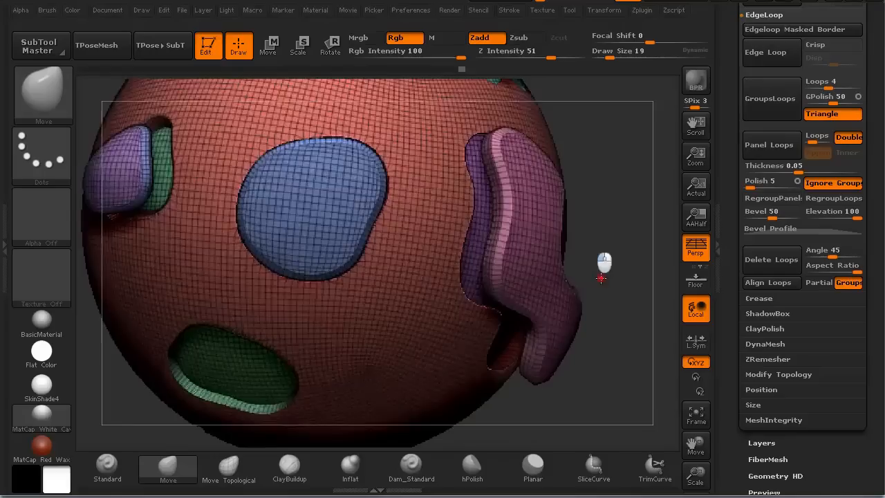
pyautogui.keyDown('alt'); pyautogui.moveTo(602, 148); pyautogui.dragTo(632, 401); pyautogui.keyUp('alt')
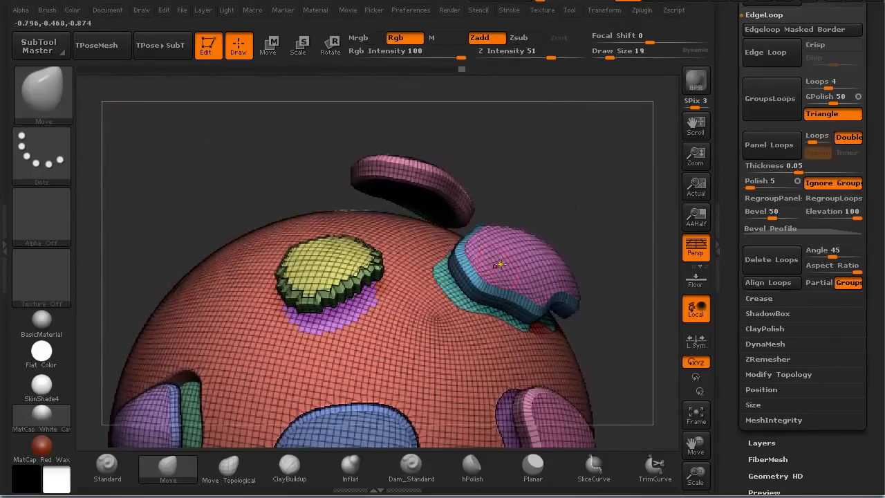
pyautogui.moveTo(588, 193)
pyautogui.mouseDown()
pyautogui.moveTo(564, 211)
pyautogui.moveTo(611, 219)
pyautogui.moveTo(576, 194)
pyautogui.moveTo(559, 238)
pyautogui.moveTo(562, 262)
pyautogui.moveTo(606, 258)
pyautogui.moveTo(607, 213)
pyautogui.mouseUp()
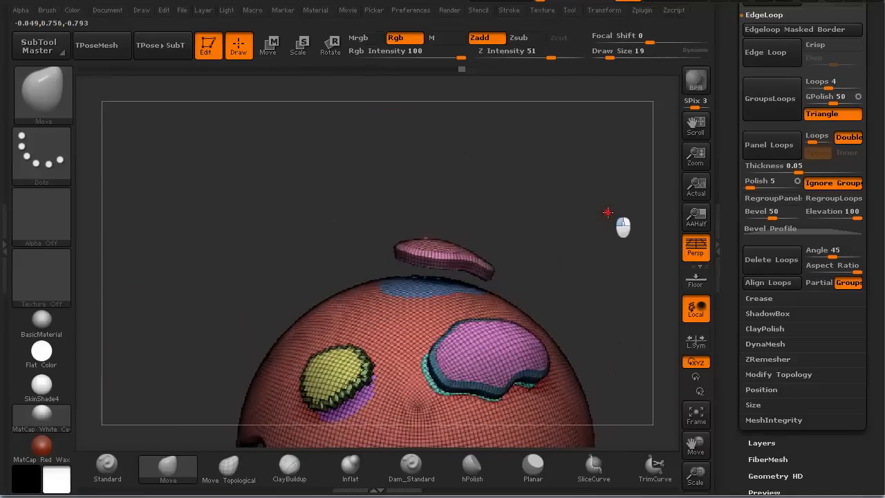
pyautogui.moveTo(616, 259); pyautogui.dragTo(573, 164)
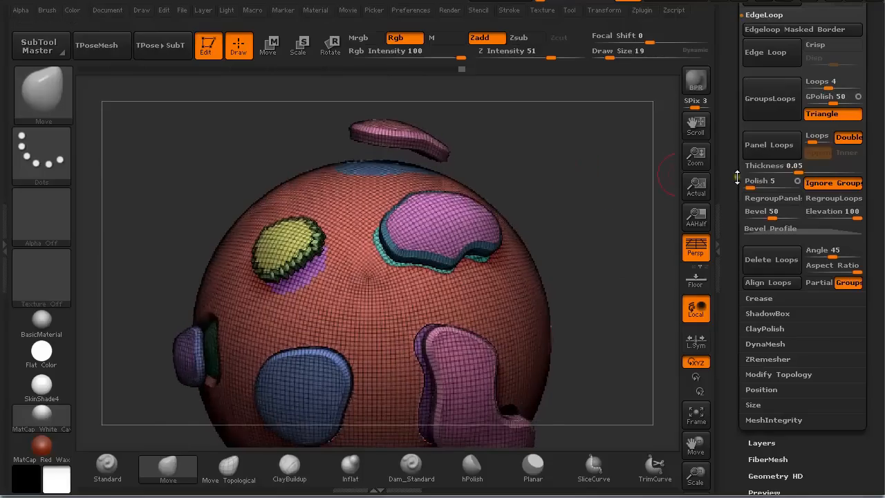
pyautogui.moveTo(602, 221)
pyautogui.mouseDown()
pyautogui.moveTo(602, 199)
pyautogui.moveTo(567, 312)
pyautogui.mouseUp()
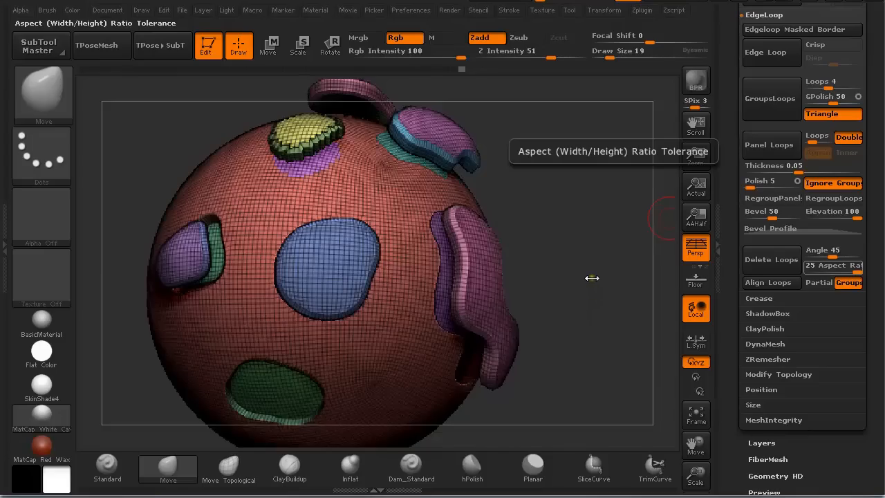
pyautogui.moveTo(592, 277); pyautogui.dragTo(588, 277)
# Load the PolySphere.ZTL tool from the Lightbox library and turn it to a straight front view.
pyautogui.press(',')
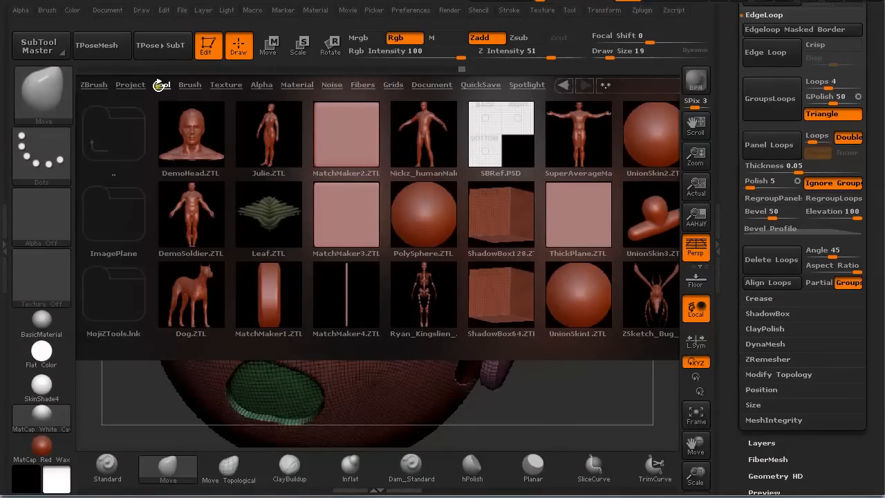
pyautogui.doubleClick(425, 225)
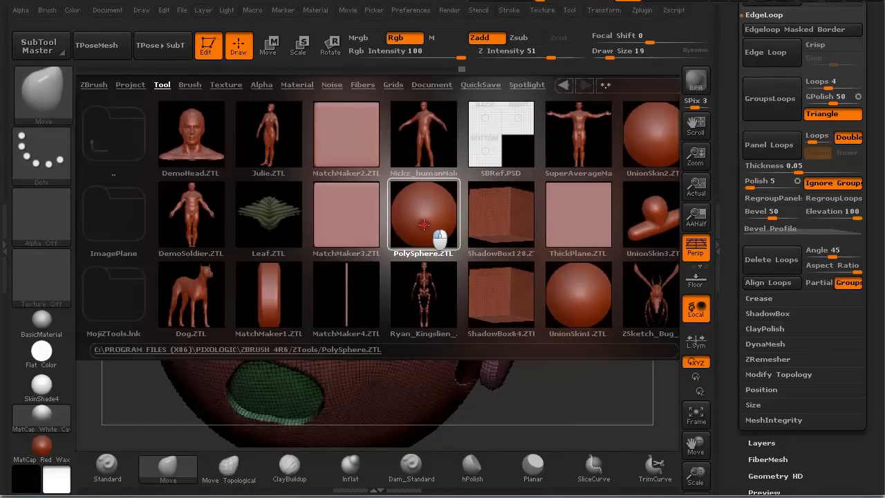
pyautogui.press(',')
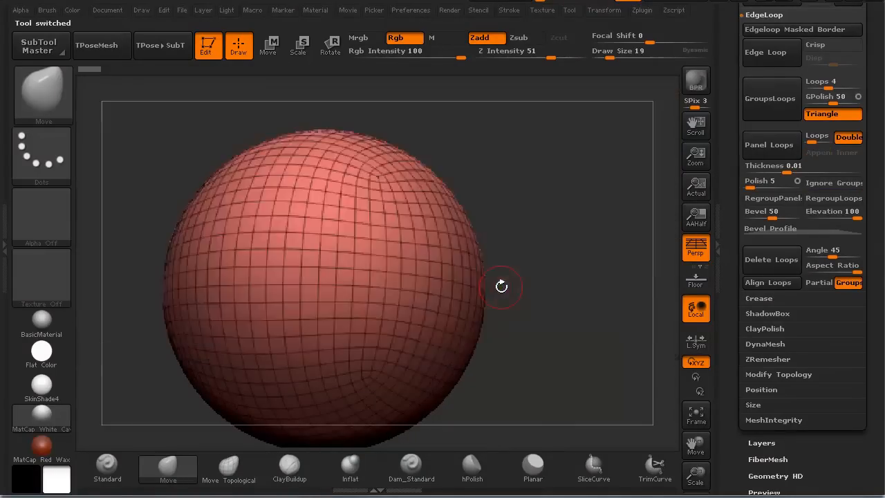
pyautogui.moveTo(558, 292); pyautogui.dragTo(563, 262)
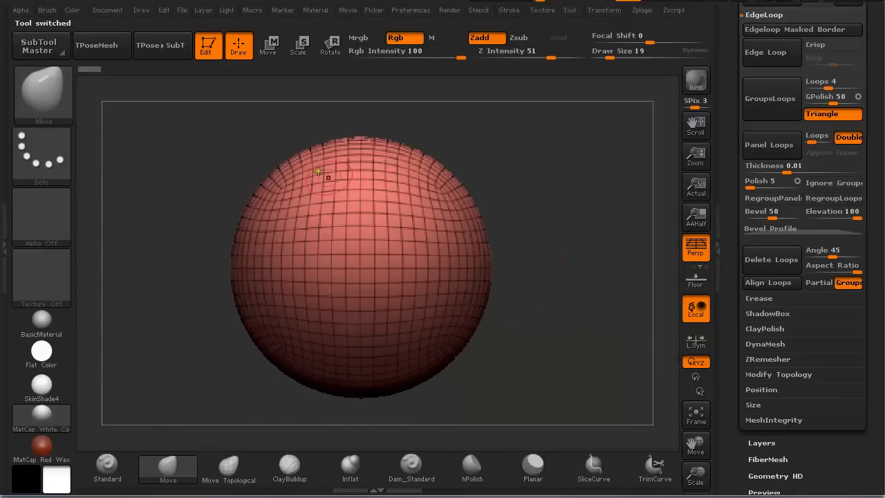
# Toggle the polyframe display and try the MatCap Red Wax material on the sphere, returning to MatCap White Cavity.
pyautogui.hotkey('shift', 'f')
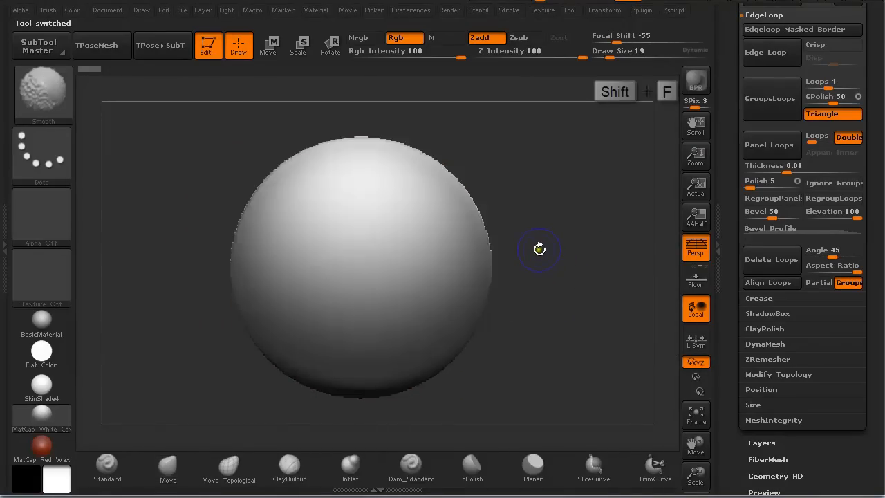
pyautogui.hotkey('shift', 'f')
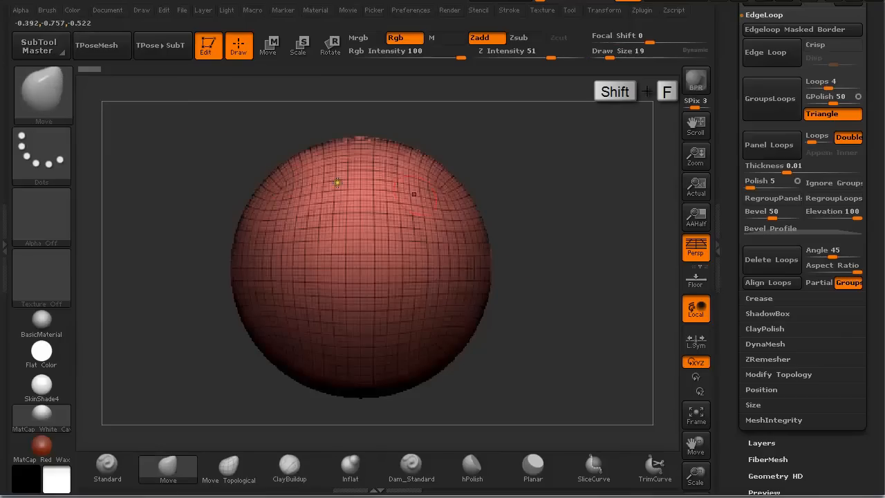
pyautogui.moveTo(555, 257); pyautogui.dragTo(528, 267)
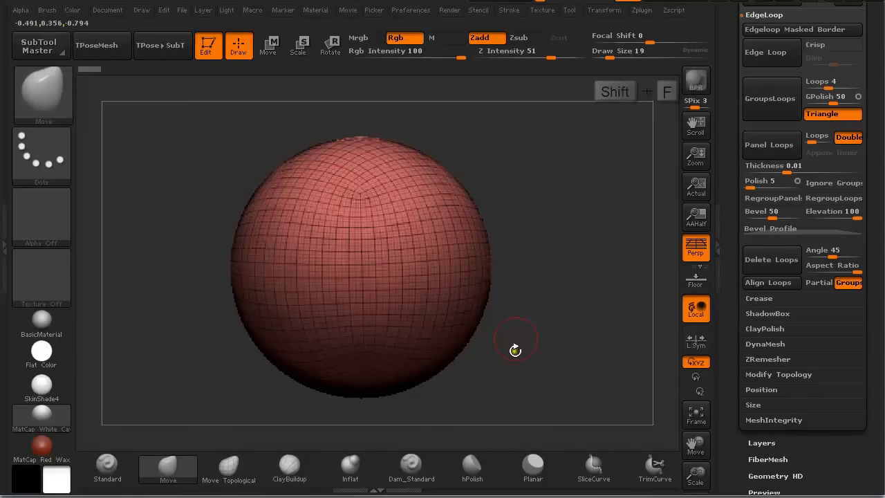
pyautogui.hotkey('shift', 'f')
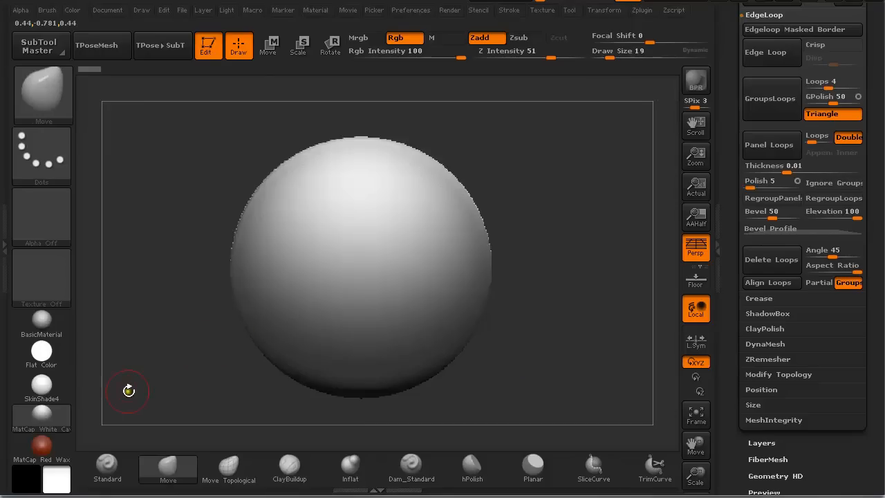
pyautogui.moveTo(52, 423)
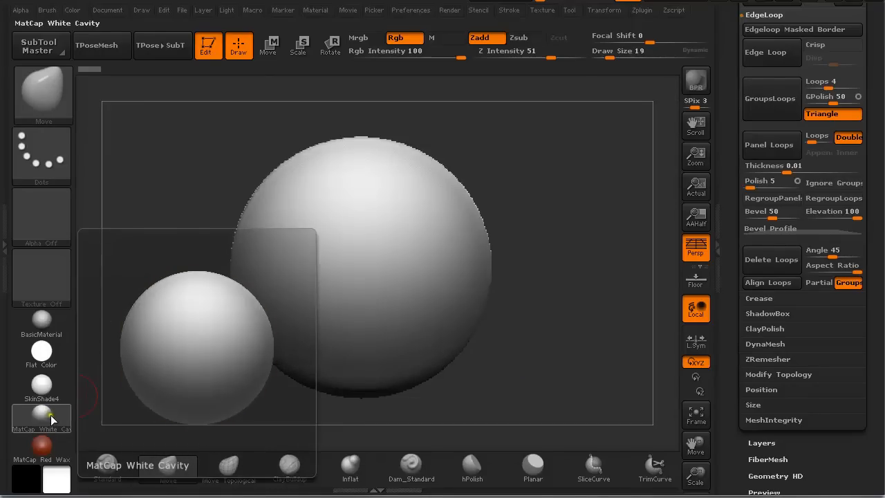
pyautogui.click(42, 444)
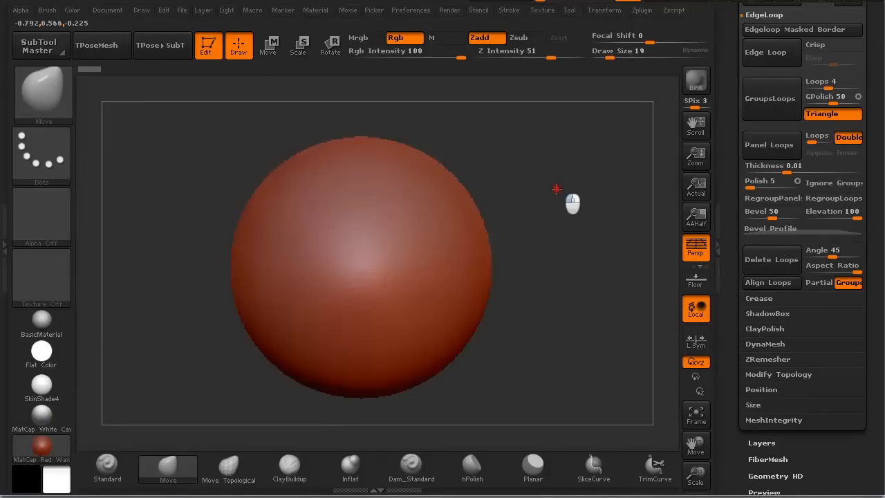
pyautogui.click(41, 416)
pyautogui.moveTo(584, 240); pyautogui.dragTo(561, 240)
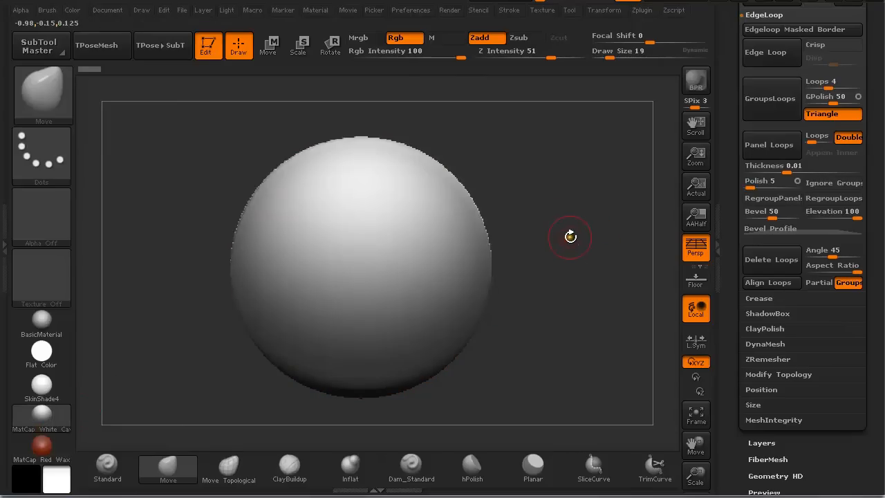
pyautogui.hotkey('shift', 'f')
# Paint a bean-shaped mask on the front of the sphere and turn it into a polygroup with group polish set to 1.
pyautogui.press('ctrl')
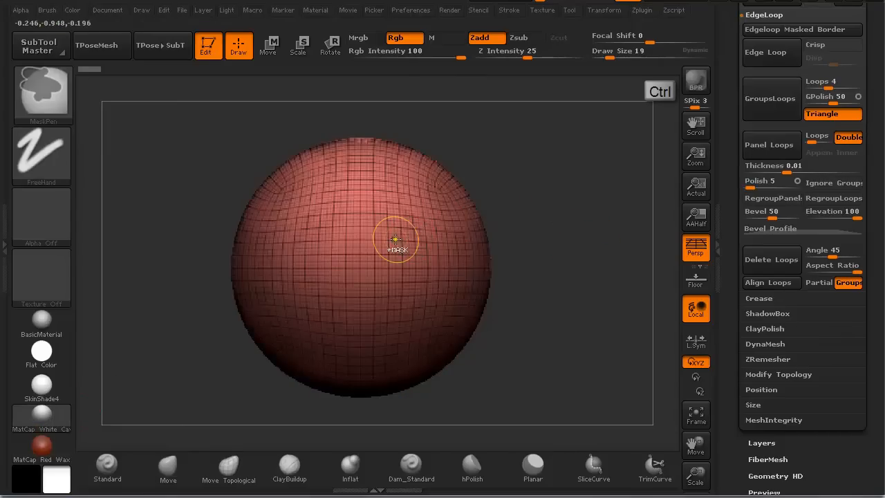
pyautogui.moveTo(347, 258)
pyautogui.keyDown('ctrl'); pyautogui.mouseDown()
pyautogui.moveTo(355, 270)
pyautogui.moveTo(365, 240)
pyautogui.moveTo(360, 273)
pyautogui.moveTo(393, 263)
pyautogui.moveTo(369, 233)
pyautogui.mouseUp(); pyautogui.keyUp('ctrl')
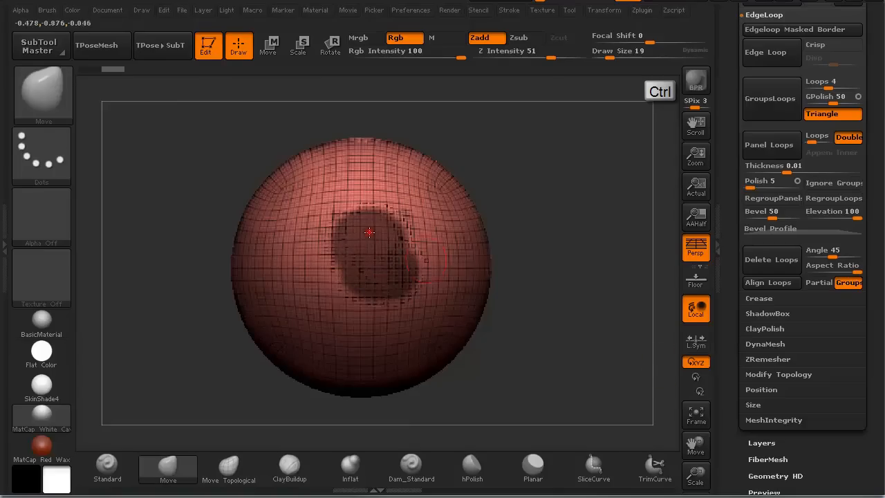
pyautogui.moveTo(837, 432); pyautogui.dragTo(831, 336)
pyautogui.click(769, 260)
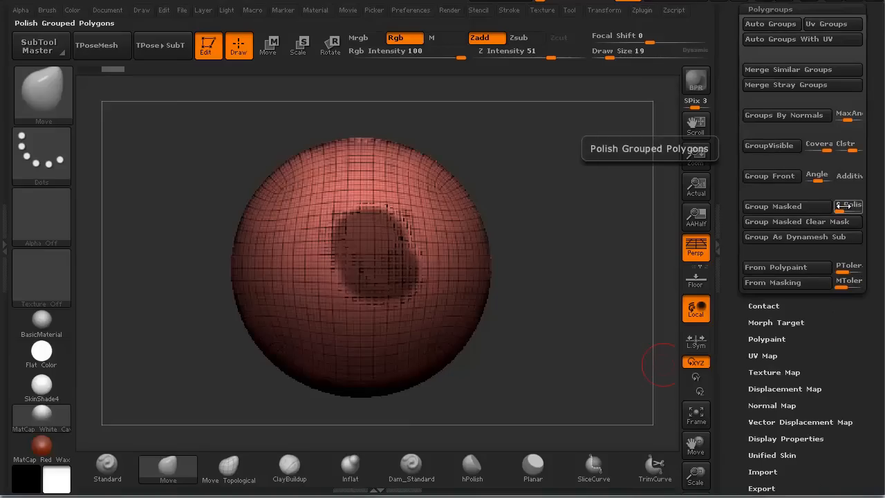
pyautogui.moveTo(843, 206); pyautogui.dragTo(873, 206)
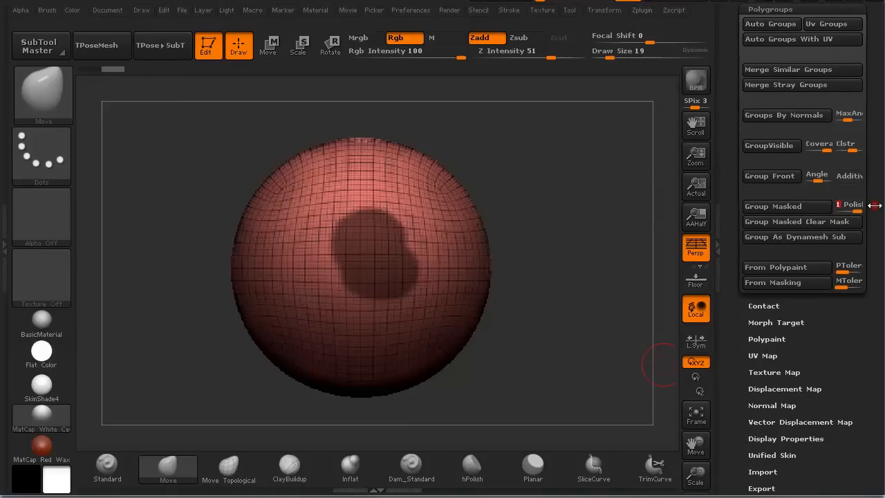
pyautogui.click(781, 206)
# Clear the mask from the sphere.
pyautogui.keyDown('alt'); pyautogui.moveTo(569, 201); pyautogui.dragTo(504, 253); pyautogui.keyUp('alt')
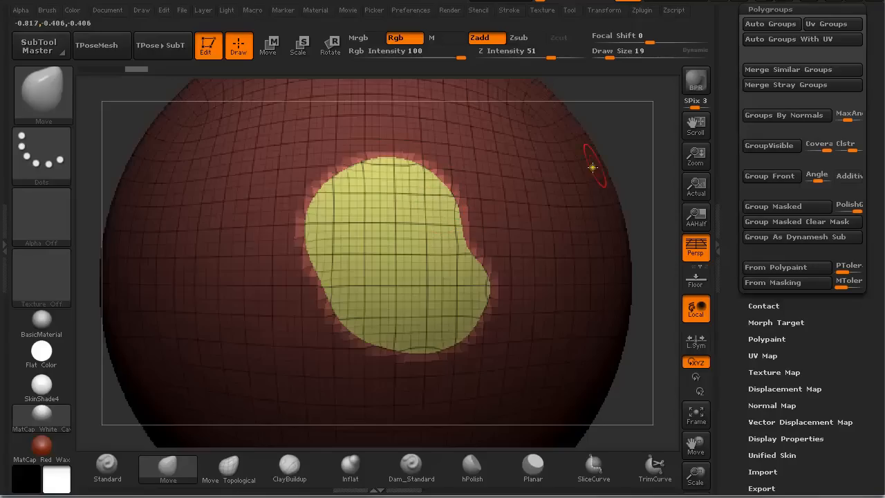
pyautogui.keyDown('alt'); pyautogui.moveTo(626, 155); pyautogui.dragTo(584, 91); pyautogui.keyUp('alt')
pyautogui.keyDown('ctrl'); pyautogui.moveTo(583, 185); pyautogui.dragTo(590, 194); pyautogui.keyUp('ctrl')
# Set the Panel Loops thickness to 0.1 in the EdgeLoop geometry settings.
pyautogui.scroll(4, 783, 158)
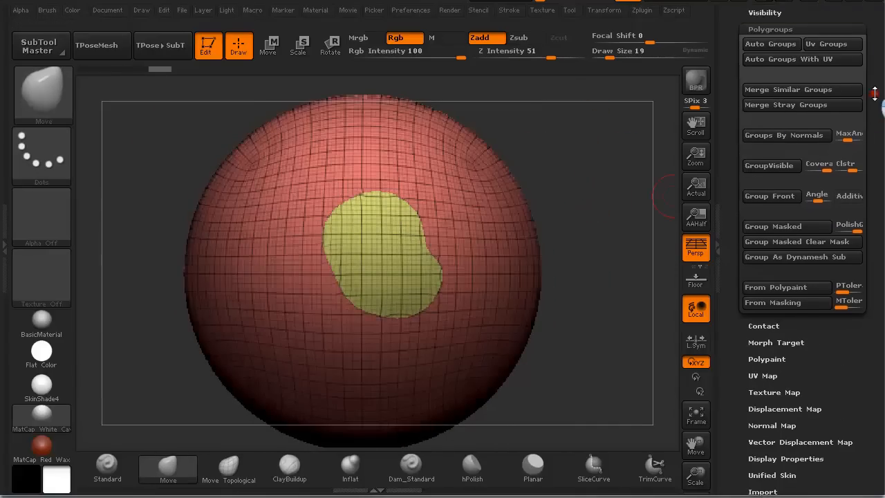
pyautogui.scroll(10, 851, 75)
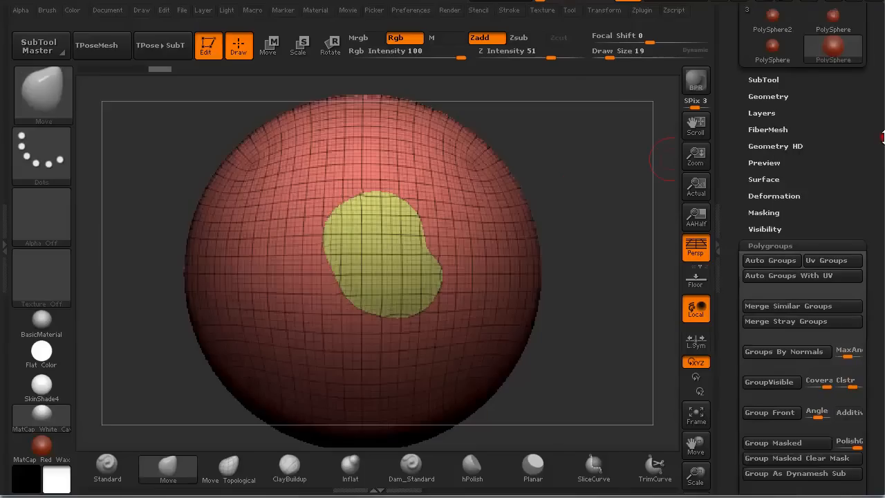
pyautogui.click(772, 186)
pyautogui.scroll(-8, 781, 173)
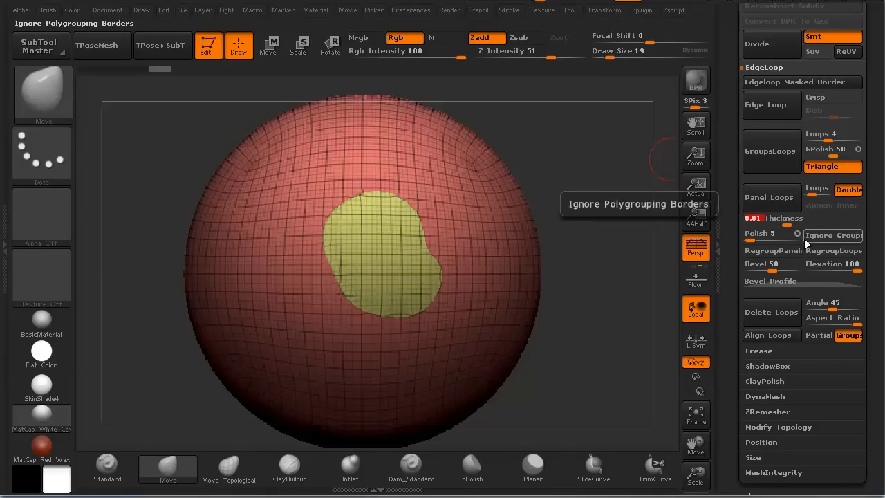
pyautogui.write('.1')
pyautogui.press('Return')
pyautogui.moveTo(588, 177)
pyautogui.mouseDown()
pyautogui.moveTo(571, 189)
pyautogui.moveTo(582, 191)
pyautogui.mouseUp()
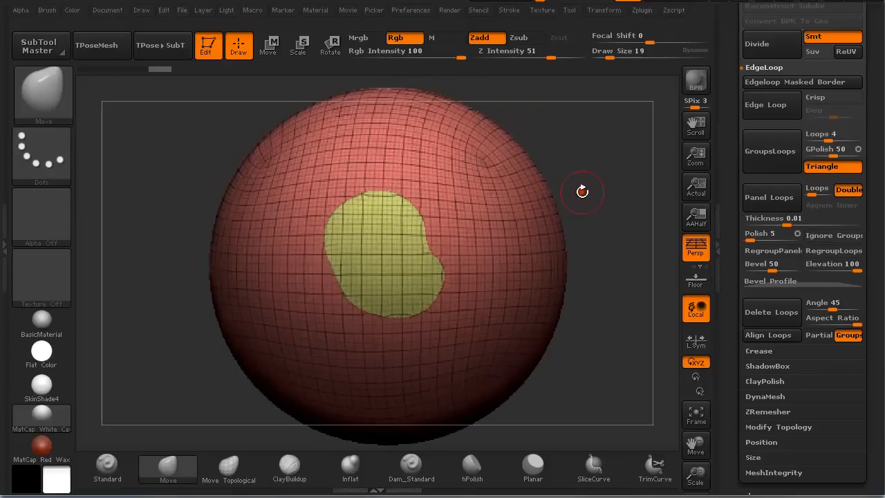
pyautogui.click(783, 220)
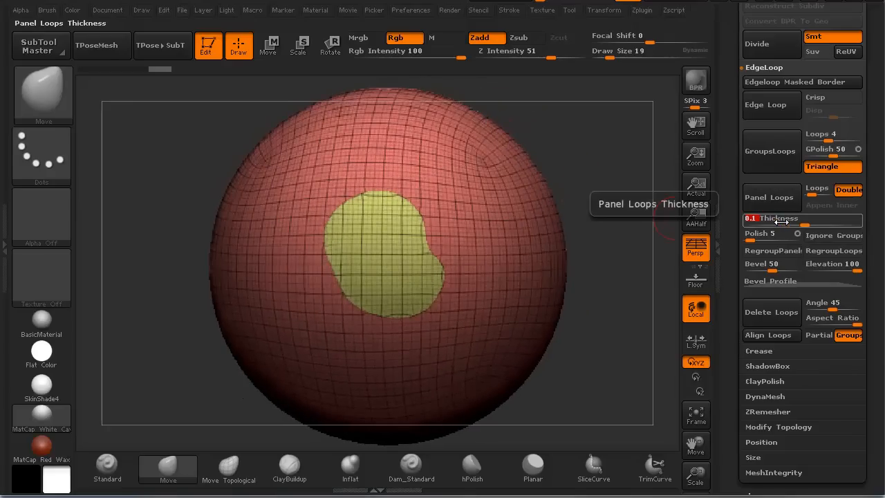
# Try to insert Panel Loops on the polygrouped sphere, and delete its lower subdivision levels.
pyautogui.keyDown('alt'); pyautogui.moveTo(604, 181); pyautogui.dragTo(604, 182); pyautogui.keyUp('alt')
pyautogui.click(758, 197)
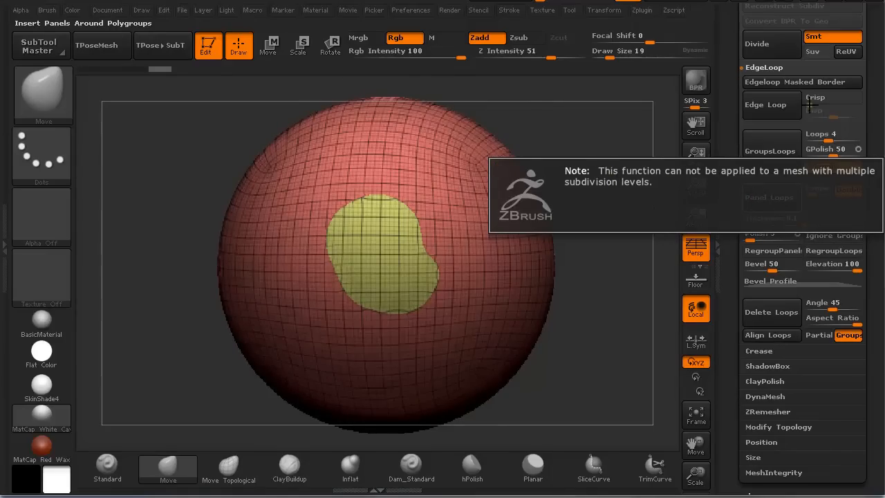
pyautogui.moveTo(873, 79); pyautogui.dragTo(873, 161)
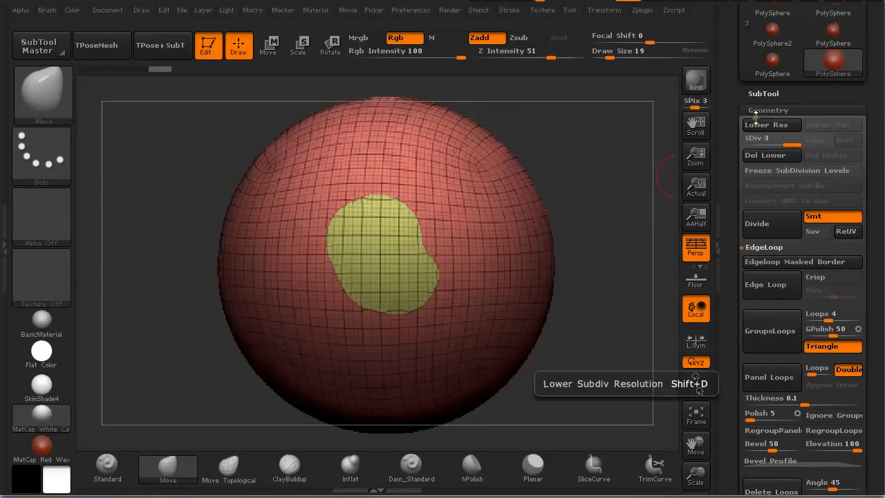
pyautogui.click(764, 155)
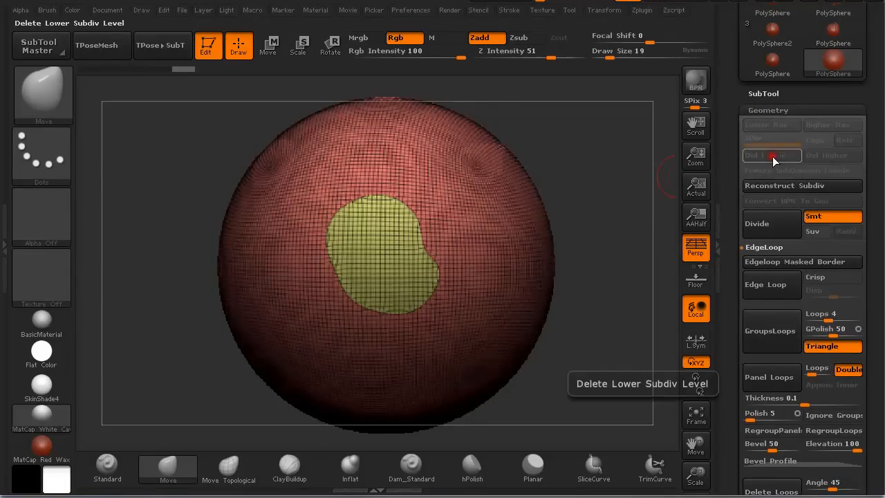
# Insert Panel Loops around the sphere's polygroups.
pyautogui.moveTo(871, 334); pyautogui.dragTo(866, 255)
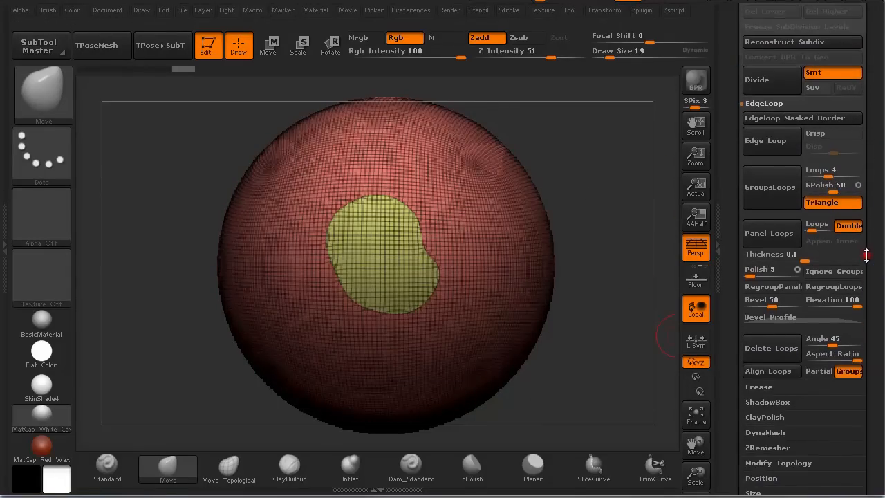
pyautogui.click(763, 232)
pyautogui.moveTo(607, 247); pyautogui.dragTo(559, 197)
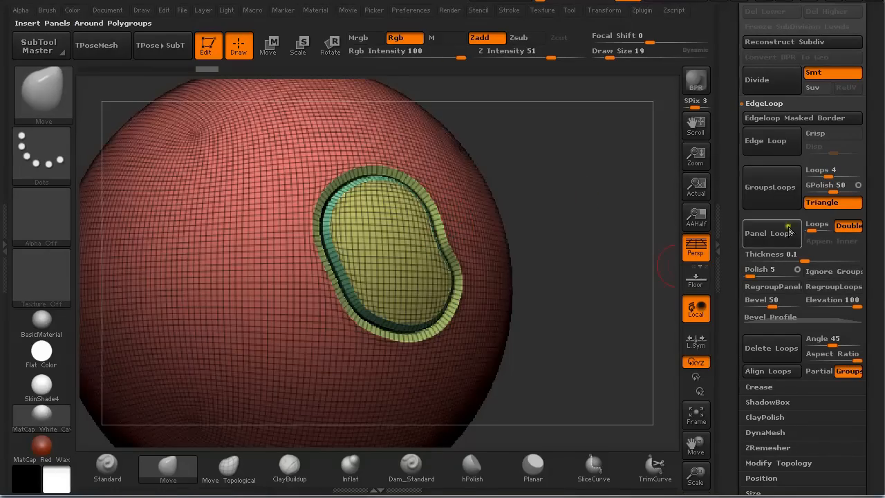
pyautogui.keyDown('alt'); pyautogui.moveTo(552, 203); pyautogui.dragTo(584, 198); pyautogui.keyUp('alt')
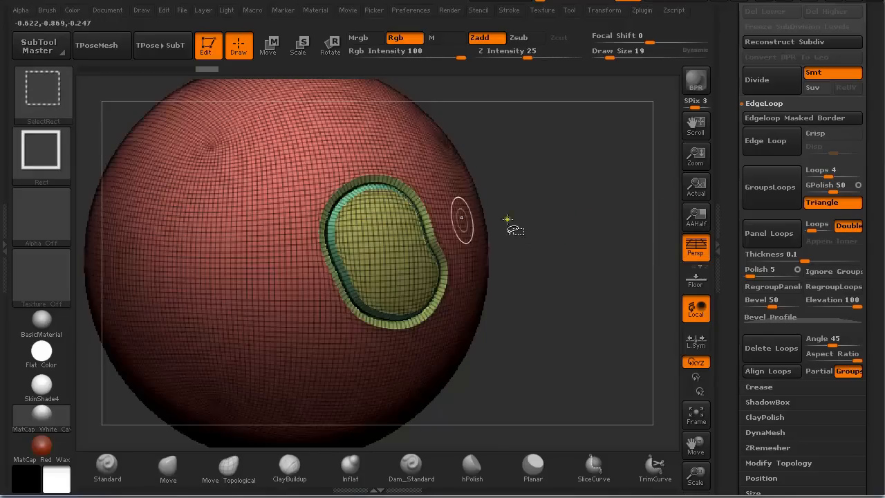
# Isolate the bean-shaped center polygroup and turn on double-sided display for the mesh.
pyautogui.keyDown('ctrl'); pyautogui.keyDown('shift'); pyautogui.click(382, 241); pyautogui.keyUp('shift'); pyautogui.keyUp('ctrl')
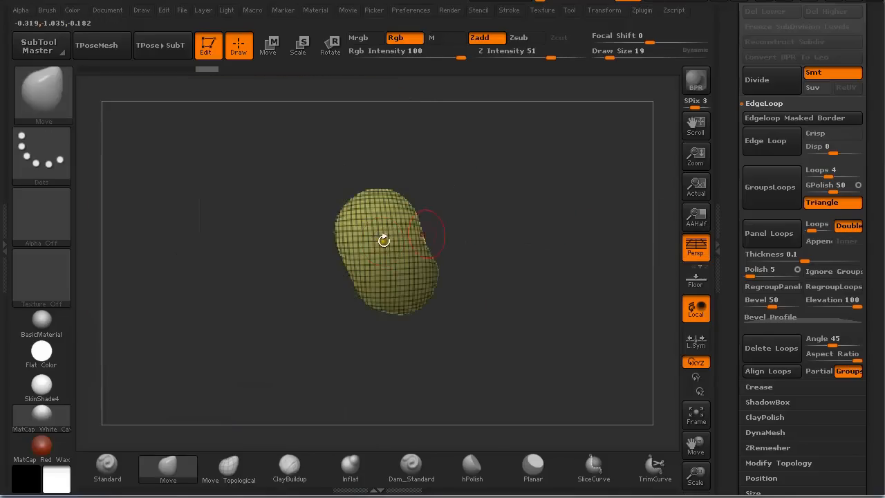
pyautogui.moveTo(477, 208)
pyautogui.mouseDown()
pyautogui.moveTo(514, 177)
pyautogui.moveTo(548, 166)
pyautogui.moveTo(511, 185)
pyautogui.moveTo(582, 170)
pyautogui.moveTo(491, 191)
pyautogui.moveTo(586, 195)
pyautogui.moveTo(495, 198)
pyautogui.mouseUp()
pyautogui.moveTo(872, 432); pyautogui.dragTo(858, 295)
pyautogui.scroll(-5, 805, 377)
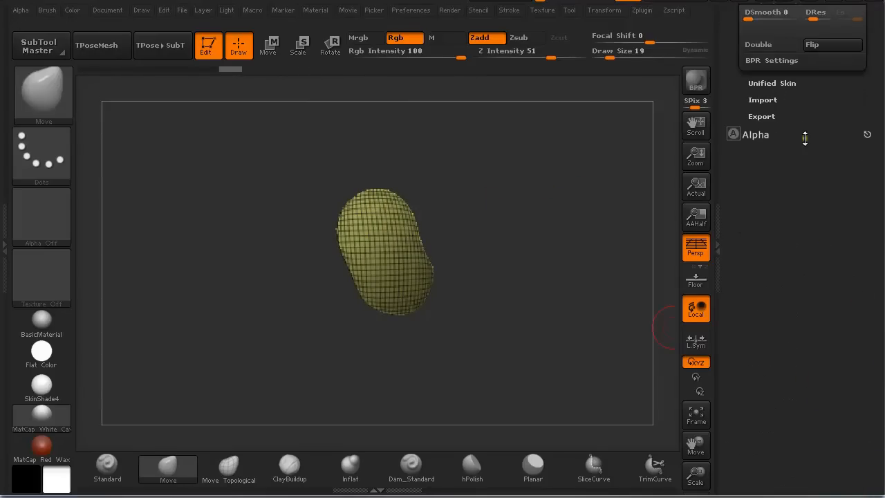
pyautogui.click(757, 44)
pyautogui.moveTo(594, 200); pyautogui.dragTo(306, 235)
pyautogui.scroll(5, 831, 180)
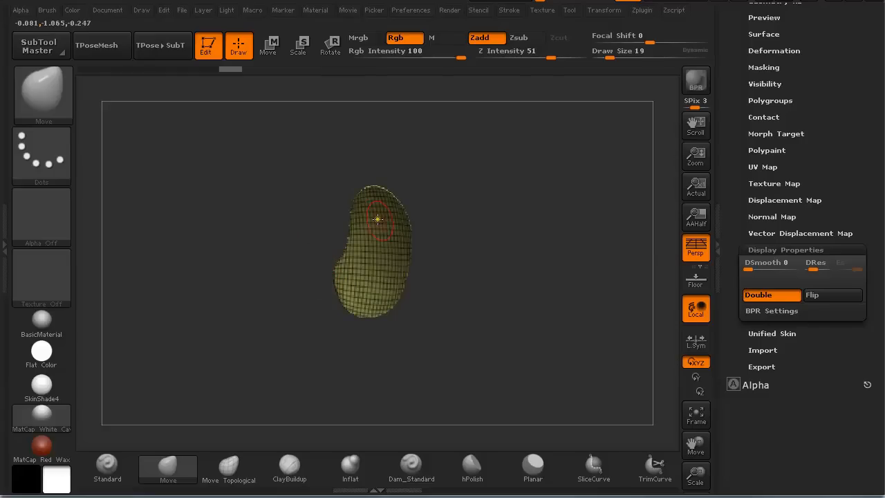
# Extend the visibility from the isolated patch to its whole connected panel and examine its inner side.
pyautogui.hotkey('ctrl', 'shift')
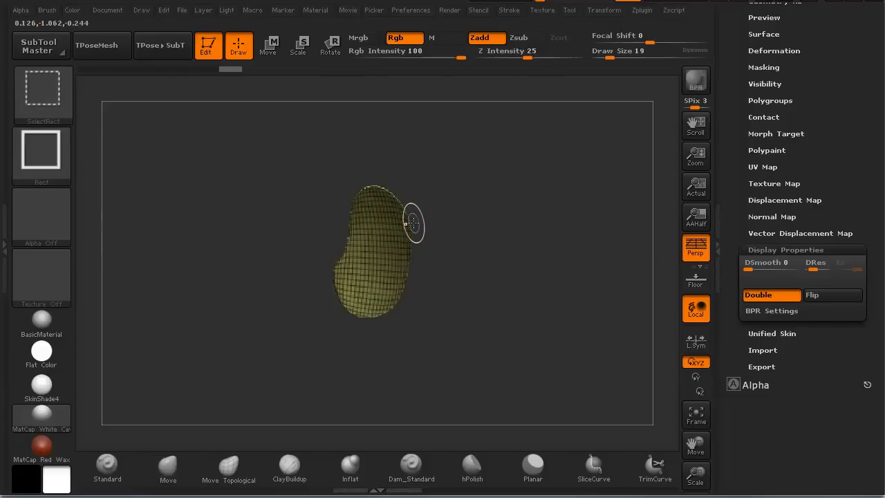
pyautogui.hotkey('ctrl', 'shift', 'a')
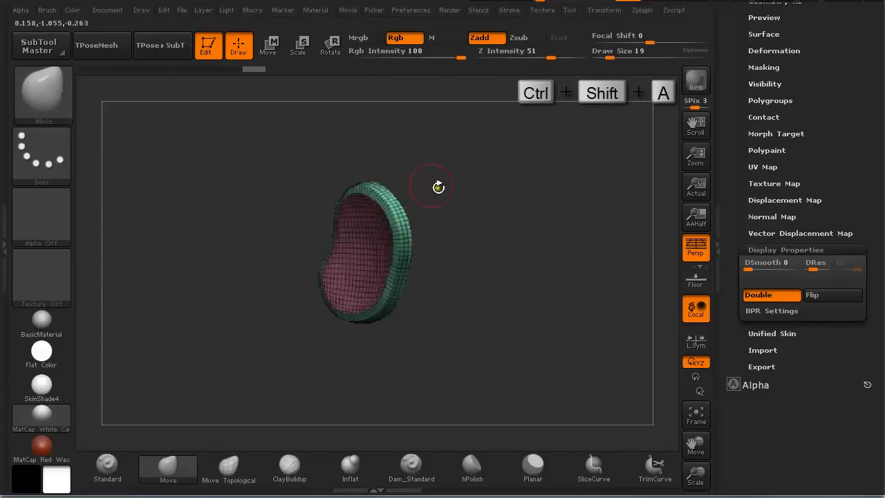
pyautogui.moveTo(436, 178)
pyautogui.mouseDown()
pyautogui.moveTo(482, 204)
pyautogui.moveTo(519, 293)
pyautogui.moveTo(462, 246)
pyautogui.moveTo(389, 237)
pyautogui.moveTo(436, 187)
pyautogui.mouseUp()
pyautogui.moveTo(484, 206); pyautogui.dragTo(505, 253)
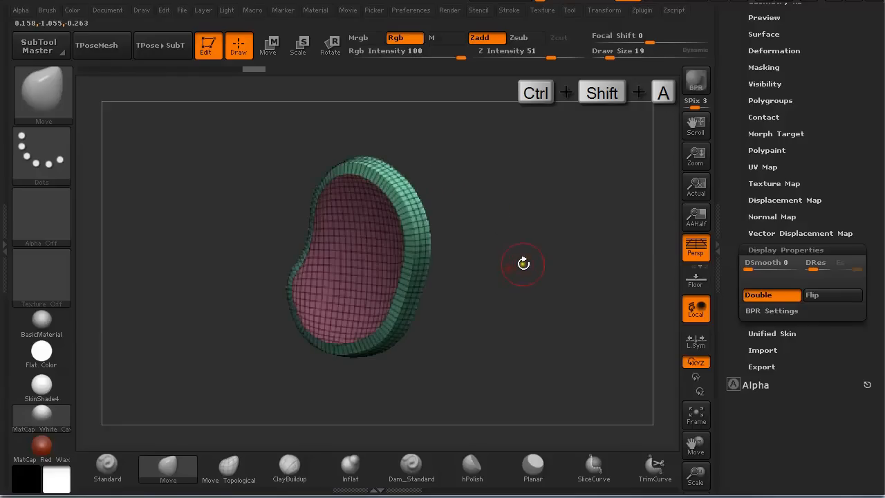
pyautogui.moveTo(507, 203); pyautogui.dragTo(529, 193)
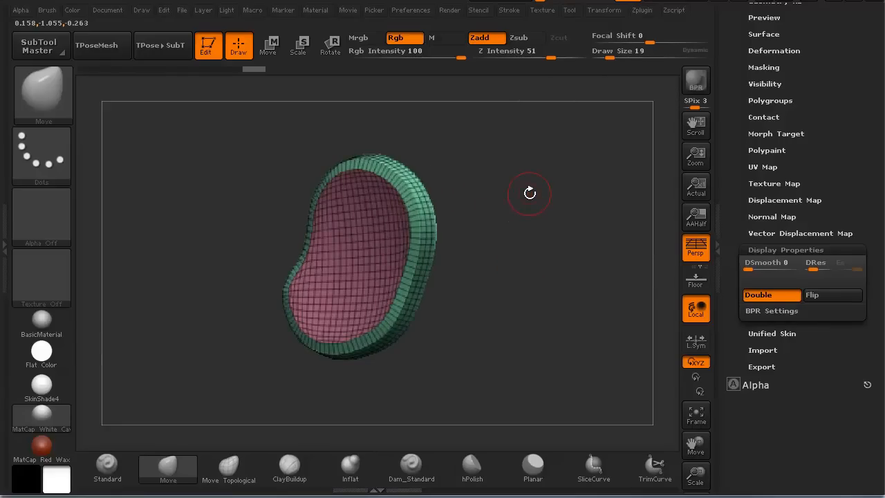
pyautogui.moveTo(428, 167); pyautogui.dragTo(497, 211)
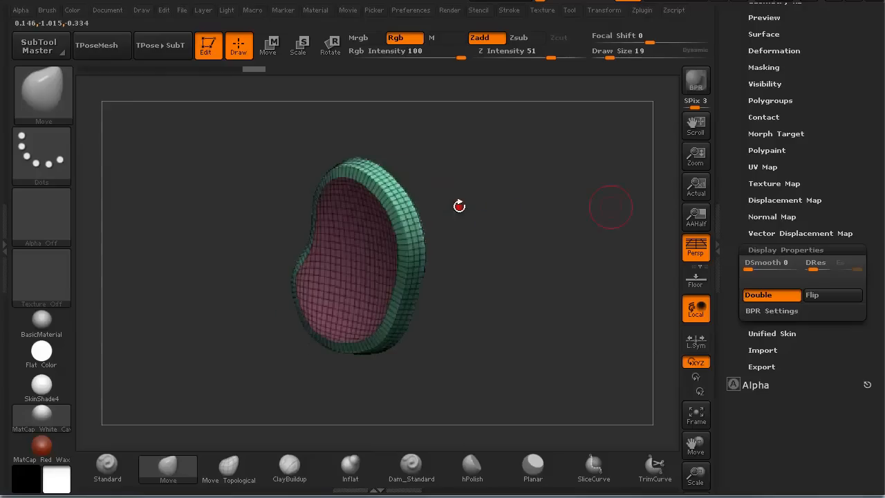
pyautogui.moveTo(563, 207); pyautogui.dragTo(481, 201)
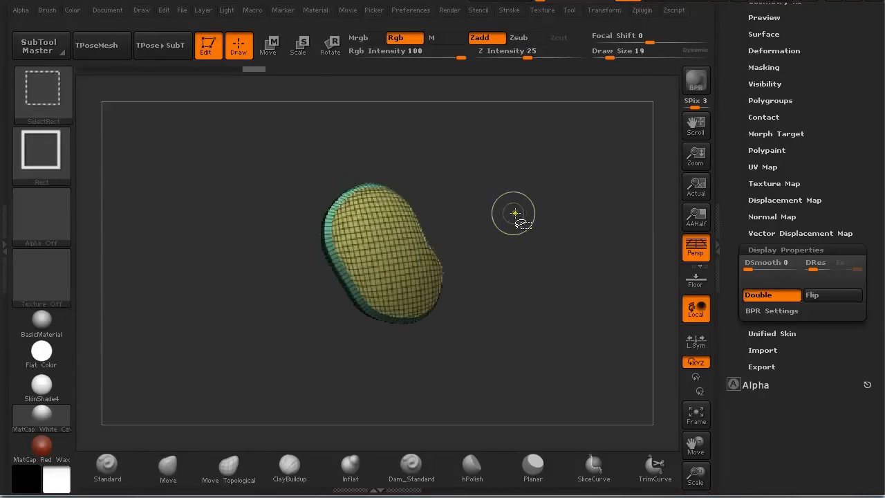
# Invert the mesh visibility and examine the recess left in the sphere from several angles.
pyautogui.keyDown('ctrl'); pyautogui.keyDown('shift'); pyautogui.click(531, 250); pyautogui.keyUp('shift'); pyautogui.keyUp('ctrl')
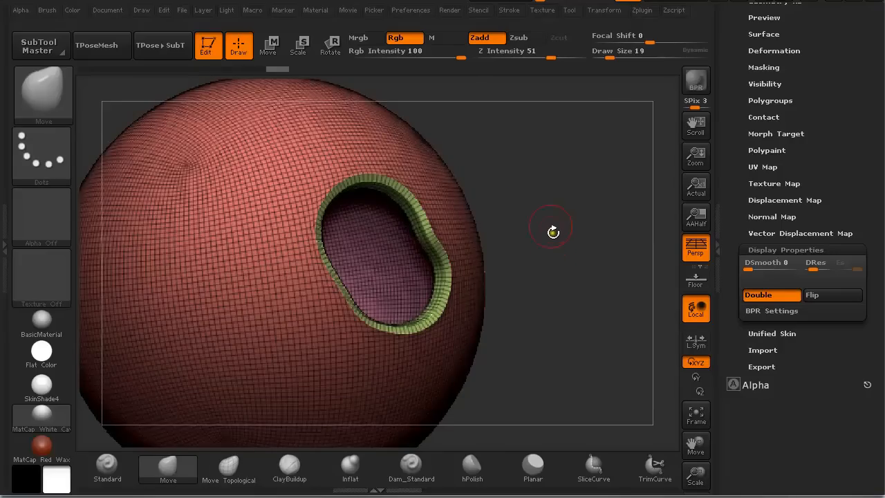
pyautogui.moveTo(539, 199); pyautogui.dragTo(484, 224)
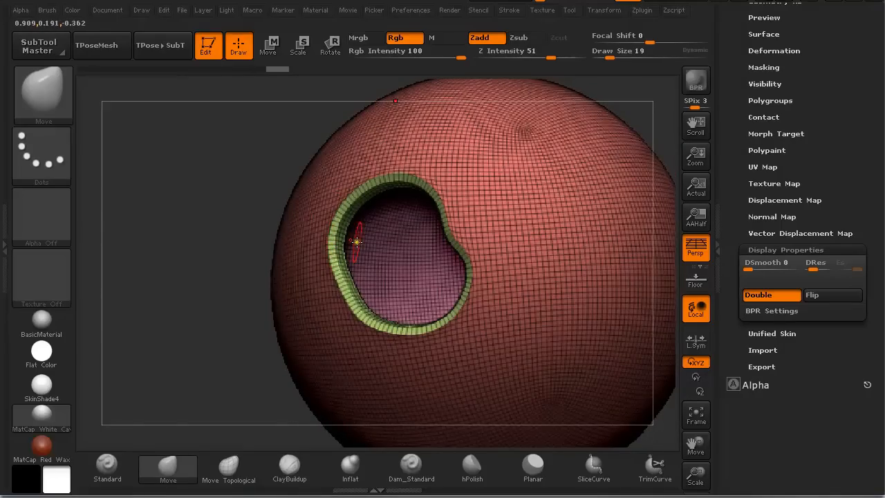
pyautogui.moveTo(235, 194); pyautogui.dragTo(296, 221)
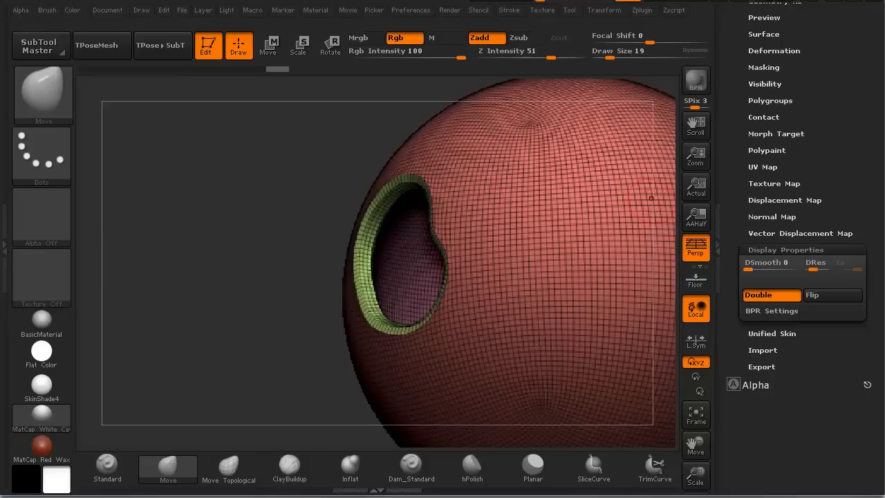
# Review the Double option of Panel Loops in the EdgeLoop geometry settings and examine the recess walls up close.
pyautogui.moveTo(874, 163); pyautogui.dragTo(868, 289)
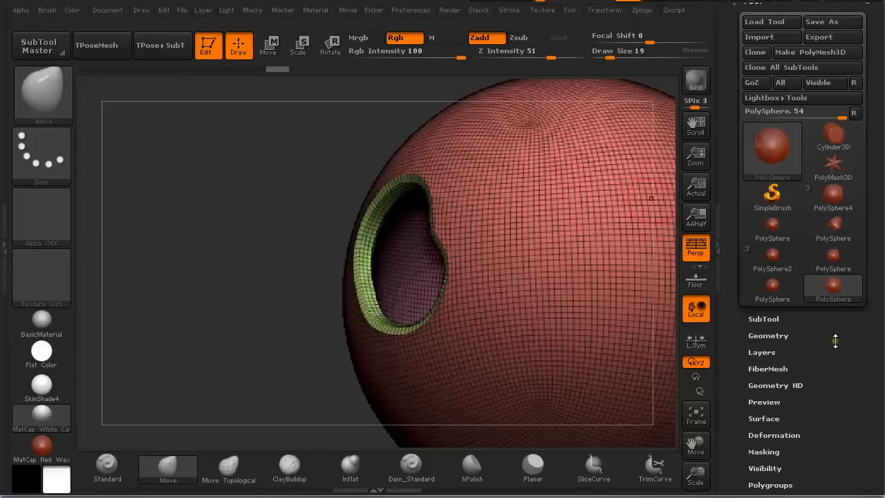
pyautogui.click(768, 335)
pyautogui.click(849, 174)
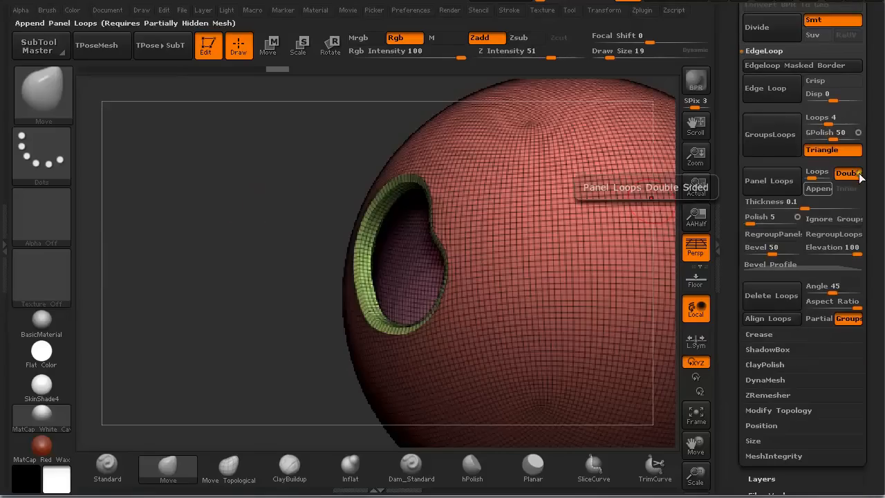
pyautogui.moveTo(221, 257); pyautogui.dragTo(310, 416)
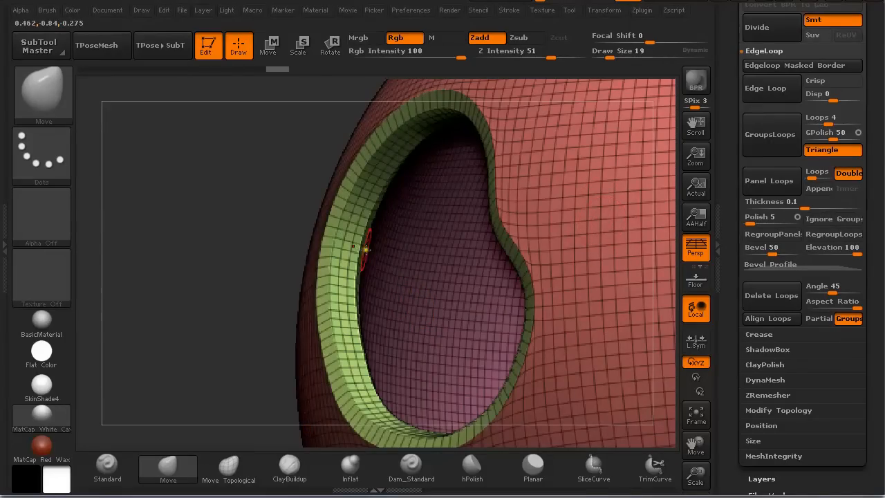
pyautogui.moveTo(175, 249); pyautogui.dragTo(238, 228)
# Review the SubTool split options and unhide the panel together with the rest of the sphere.
pyautogui.moveTo(870, 178); pyautogui.dragTo(869, 281)
pyautogui.click(751, 135)
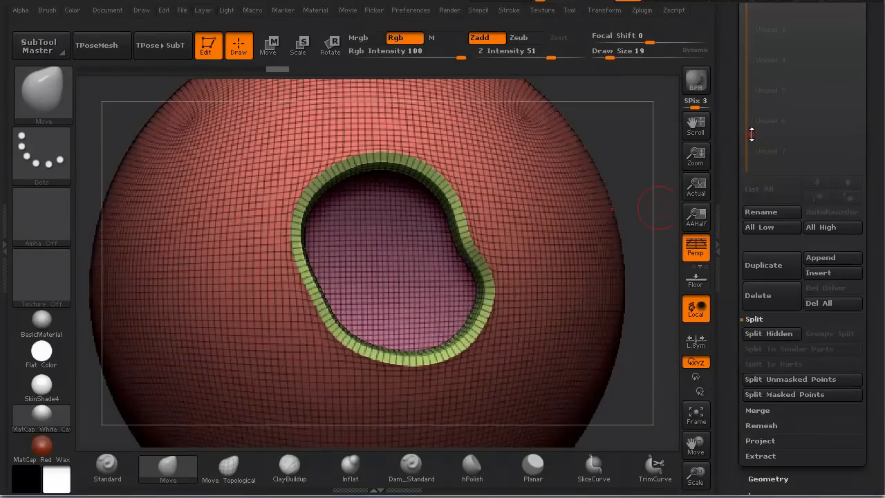
pyautogui.moveTo(871, 146); pyautogui.dragTo(871, 213)
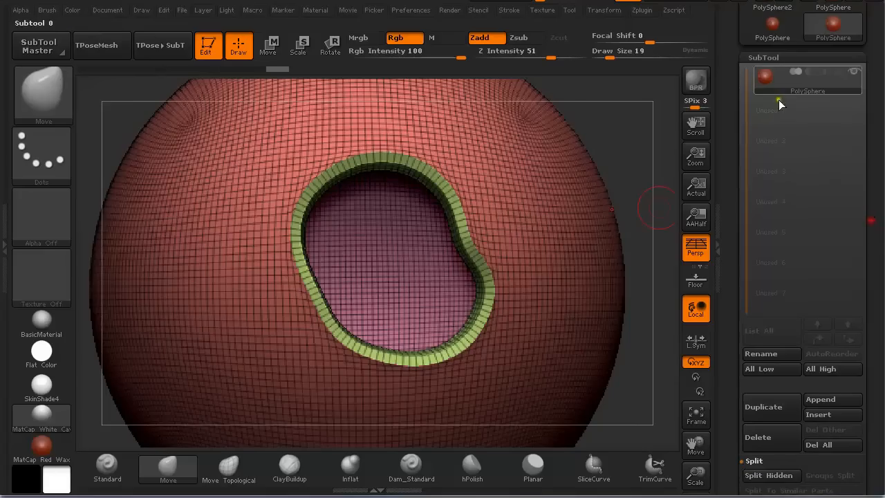
pyautogui.scroll(-5, 821, 193)
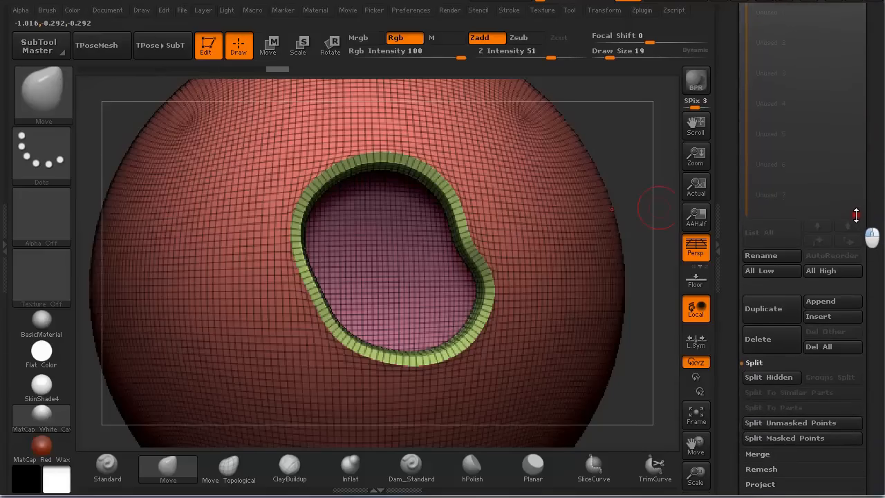
pyautogui.moveTo(866, 118); pyautogui.dragTo(875, 167)
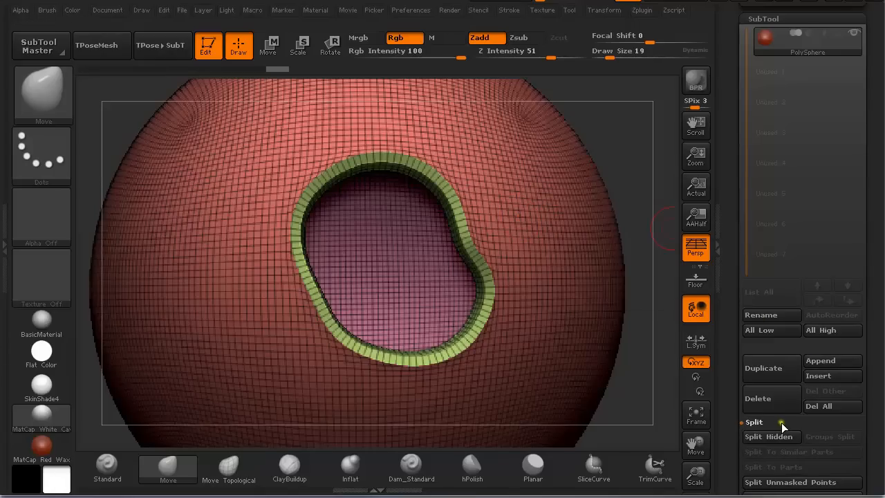
pyautogui.moveTo(872, 422); pyautogui.dragTo(872, 318)
pyautogui.keyDown('ctrl'); pyautogui.keyDown('shift'); pyautogui.moveTo(616, 133); pyautogui.dragTo(629, 152); pyautogui.keyUp('shift'); pyautogui.keyUp('ctrl')
pyautogui.keyDown('ctrl'); pyautogui.keyDown('shift'); pyautogui.click(626, 153); pyautogui.keyUp('shift'); pyautogui.keyUp('ctrl')
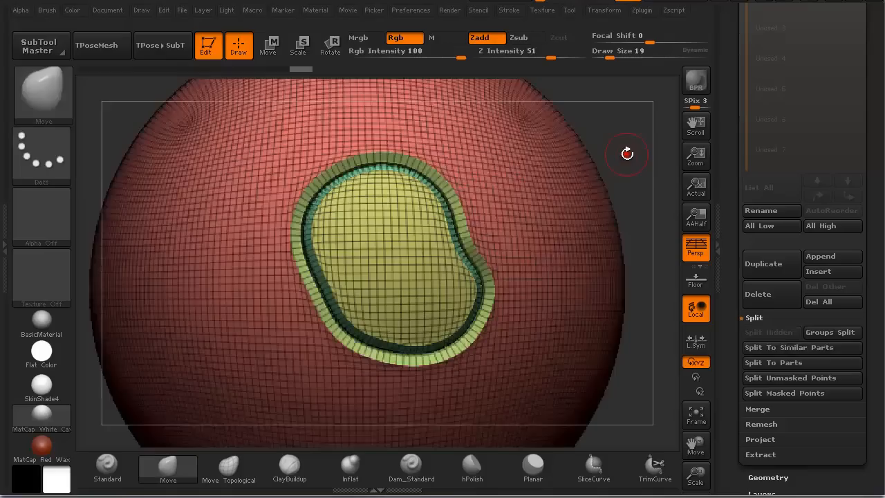
pyautogui.click(781, 365)
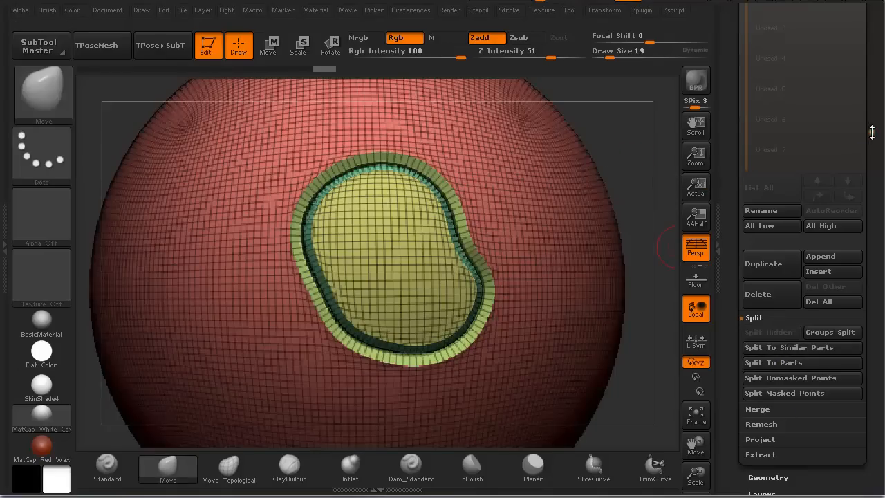
# Return to the EdgeLoop geometry settings and undo the visibility changes and the Panel Loops operation on the sphere.
pyautogui.click(771, 73)
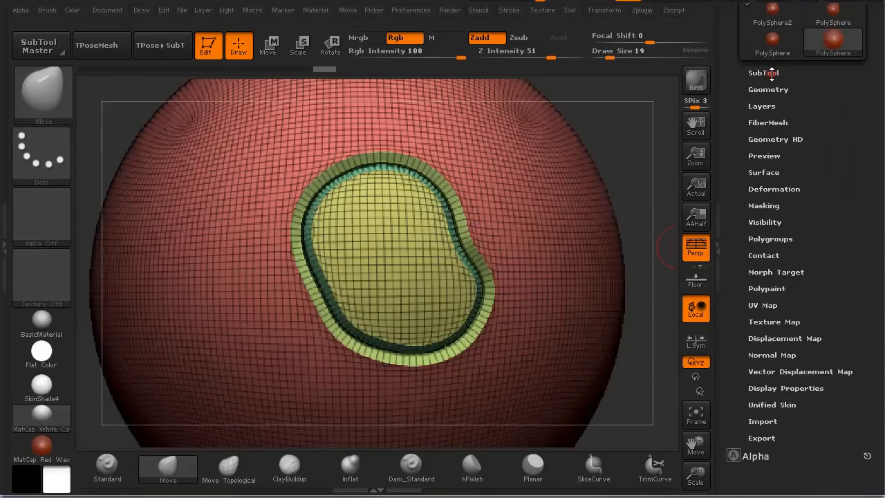
pyautogui.click(776, 89)
pyautogui.click(760, 283)
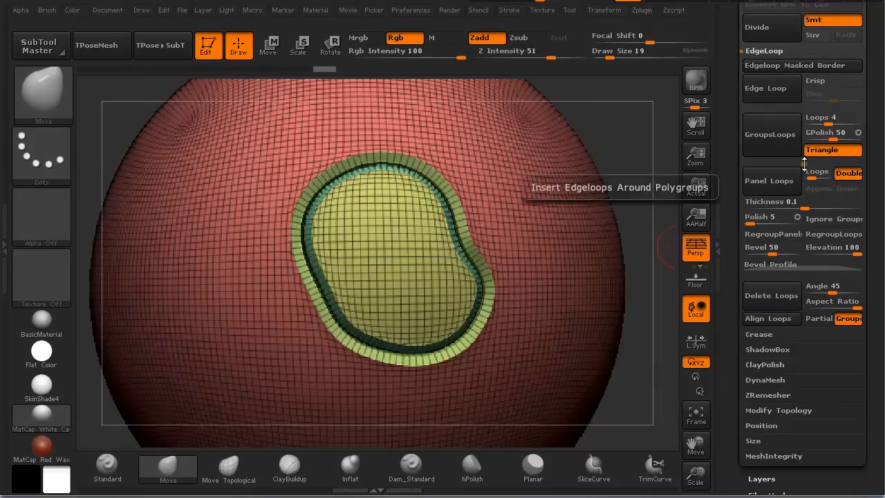
pyautogui.moveTo(624, 136)
pyautogui.mouseDown()
pyautogui.moveTo(632, 142)
pyautogui.moveTo(614, 138)
pyautogui.moveTo(615, 129)
pyautogui.mouseUp()
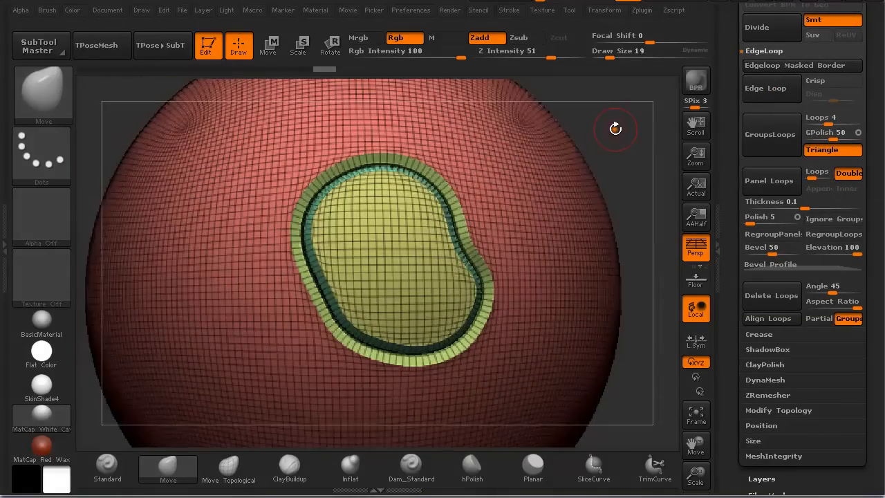
pyautogui.hotkey('ctrl', 'z')
pyautogui.hotkey('ctrl', 'z')
pyautogui.hotkey('ctrl', 'z')
pyautogui.hotkey('ctrl', 'z')
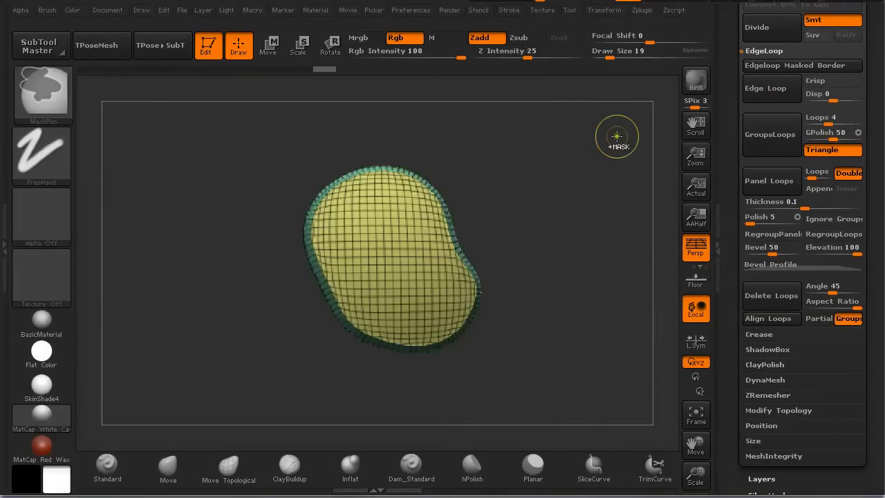
pyautogui.hotkey('ctrl', 'z')
pyautogui.hotkey('ctrl', 'z')
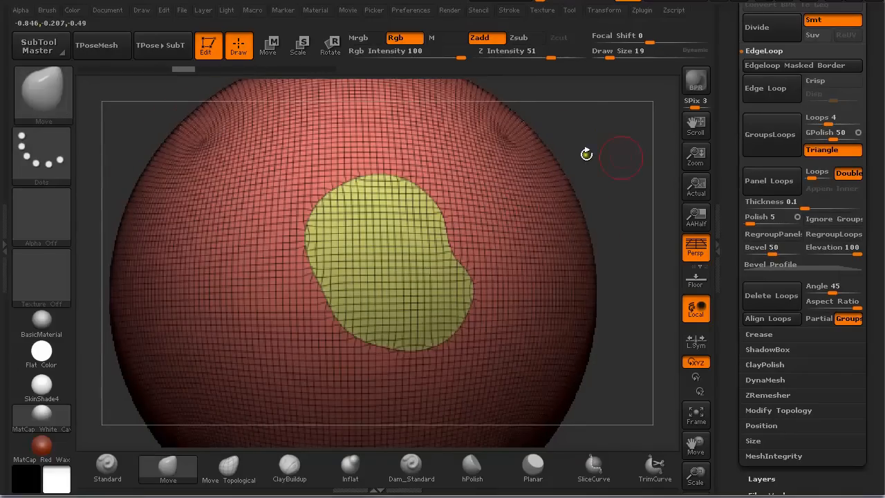
# Turn off the Double option of Panel Loops and insert Panel Loops around the sphere's polygroups.
pyautogui.moveTo(875, 91); pyautogui.dragTo(867, 149)
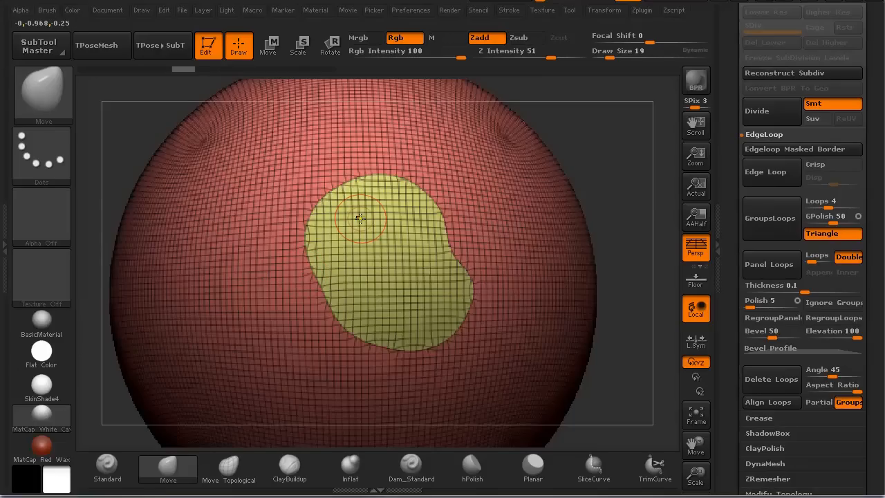
pyautogui.click(849, 257)
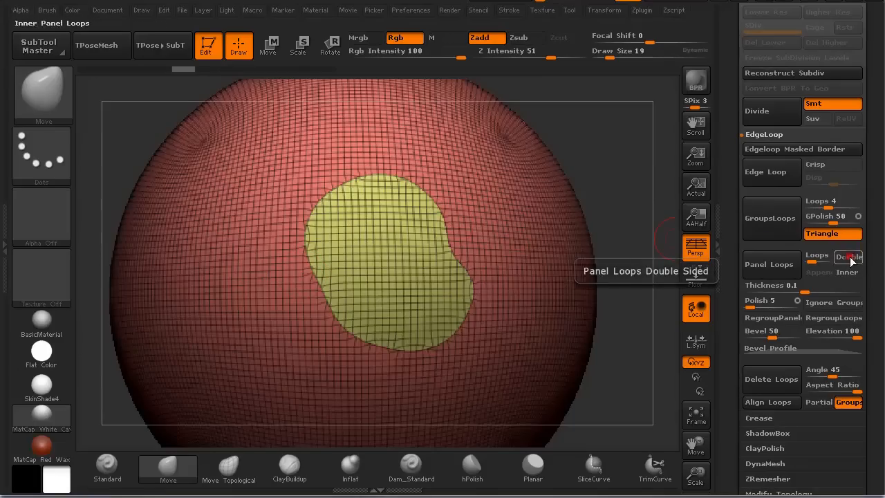
pyautogui.click(779, 265)
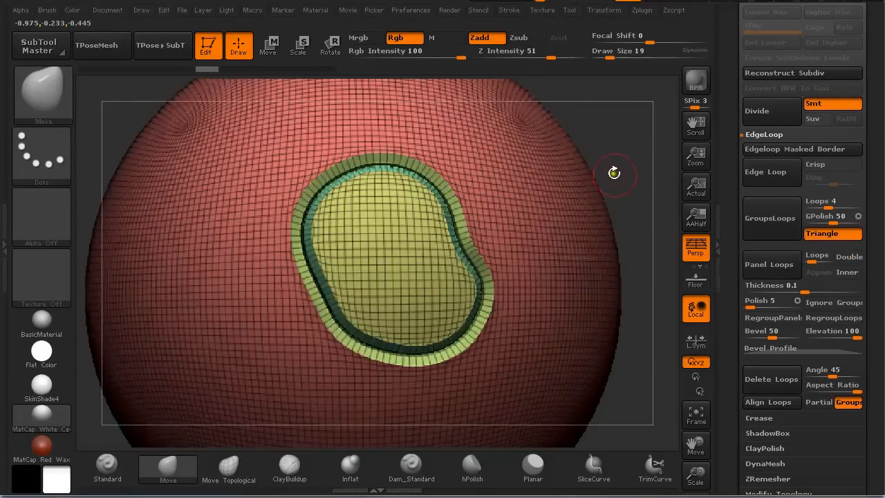
pyautogui.moveTo(615, 174)
pyautogui.mouseDown()
pyautogui.moveTo(622, 184)
pyautogui.moveTo(589, 144)
pyautogui.moveTo(612, 152)
pyautogui.moveTo(597, 154)
pyautogui.moveTo(639, 239)
pyautogui.moveTo(625, 181)
pyautogui.mouseUp()
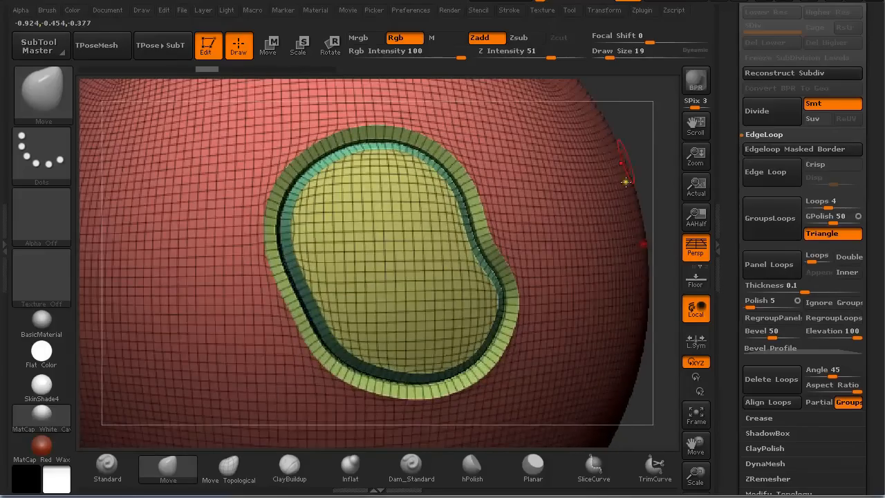
# Isolate the new panel's bean-shaped center polygroup and enable double-sided display in the mesh's display properties.
pyautogui.keyDown('ctrl'); pyautogui.keyDown('shift'); pyautogui.click(360, 260); pyautogui.keyUp('shift'); pyautogui.keyUp('ctrl')
pyautogui.moveTo(530, 218); pyautogui.dragTo(500, 219)
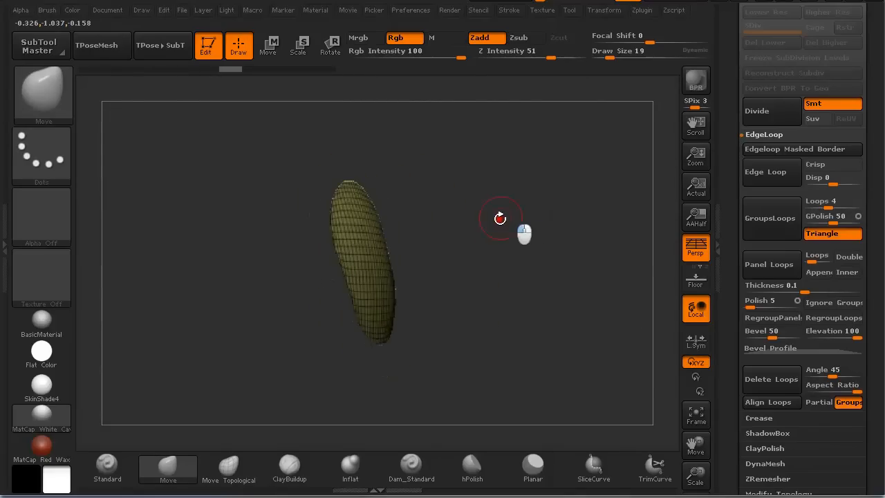
pyautogui.scroll(-10, 867, 294)
pyautogui.moveTo(868, 293); pyautogui.dragTo(867, 289)
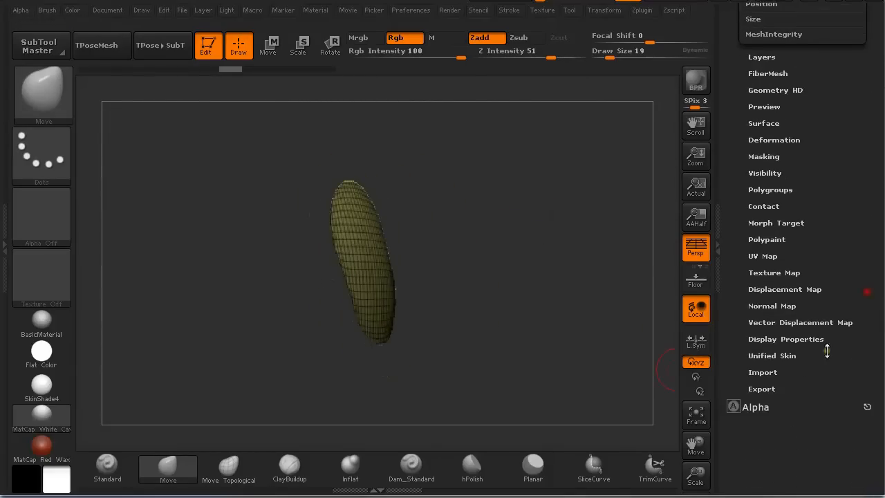
pyautogui.click(789, 338)
pyautogui.scroll(5, 830, 335)
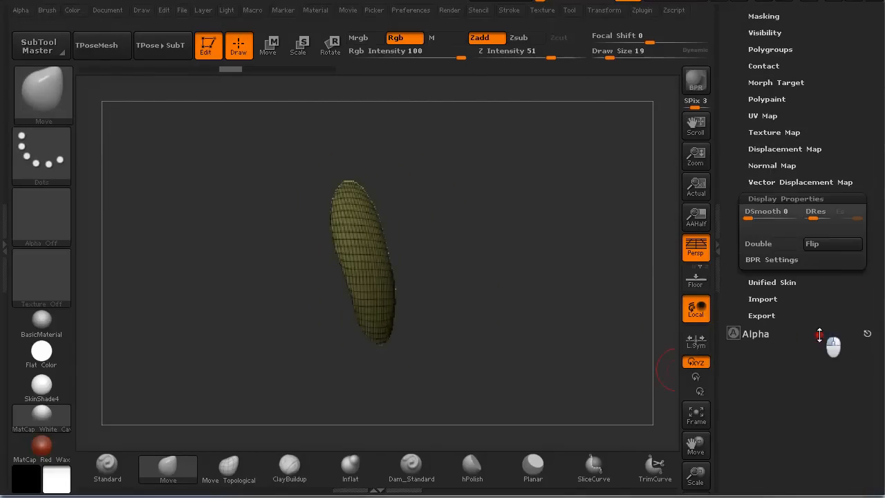
pyautogui.click(780, 246)
pyautogui.moveTo(519, 266); pyautogui.dragTo(574, 280)
pyautogui.moveTo(527, 254)
pyautogui.mouseDown()
pyautogui.moveTo(485, 245)
pyautogui.moveTo(509, 251)
pyautogui.moveTo(459, 257)
pyautogui.moveTo(514, 260)
pyautogui.mouseUp()
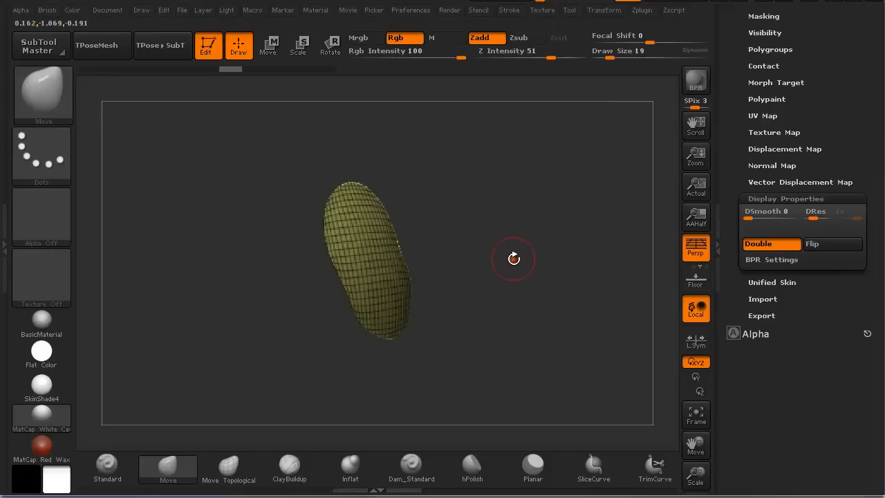
# Unhide the rest of the sphere and examine the border around the bean-shaped panel up close.
pyautogui.keyDown('ctrl'); pyautogui.keyDown('shift'); pyautogui.click(530, 264); pyautogui.keyUp('shift'); pyautogui.keyUp('ctrl')
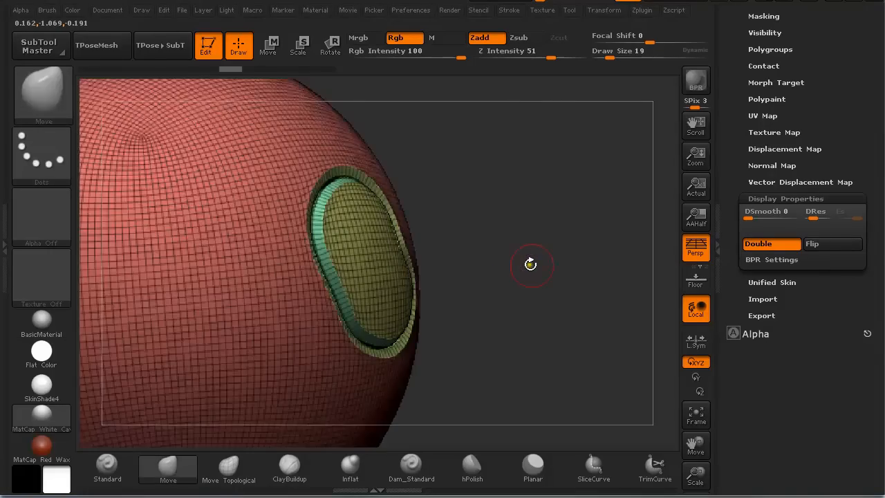
pyautogui.keyDown('alt'); pyautogui.moveTo(540, 261); pyautogui.dragTo(598, 392); pyautogui.keyUp('alt')
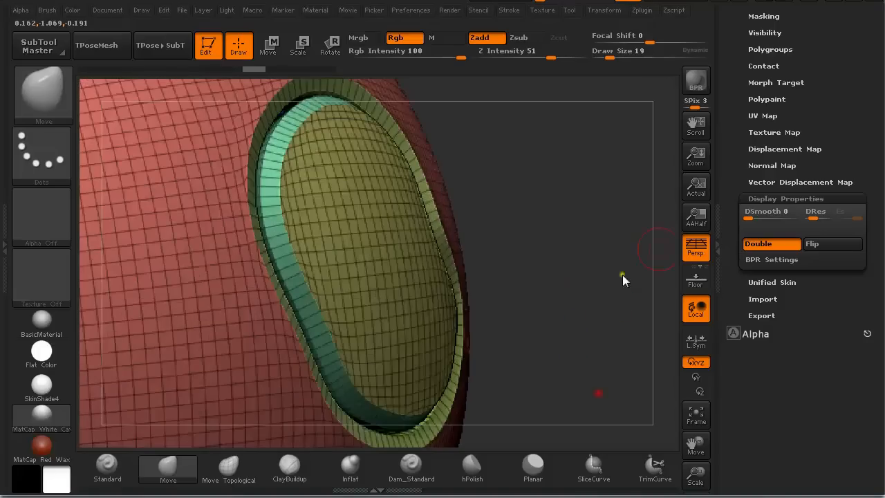
pyautogui.moveTo(863, 111); pyautogui.dragTo(863, 162)
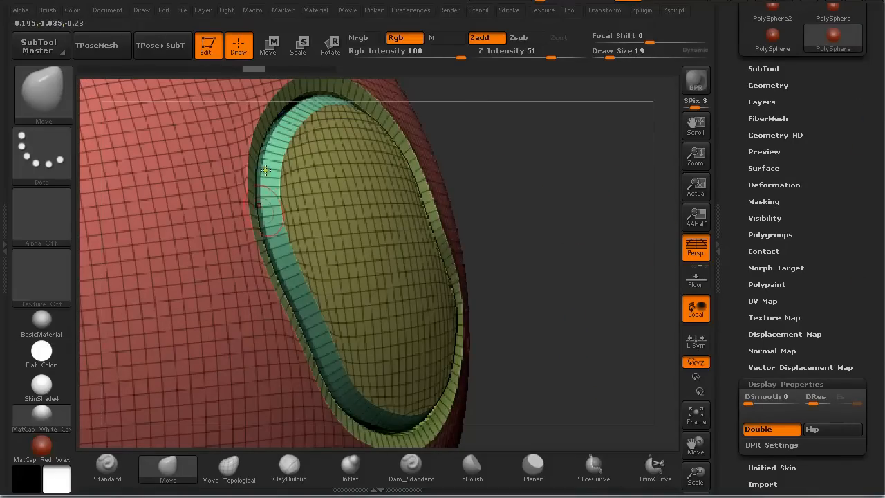
pyautogui.moveTo(532, 246); pyautogui.dragTo(479, 237)
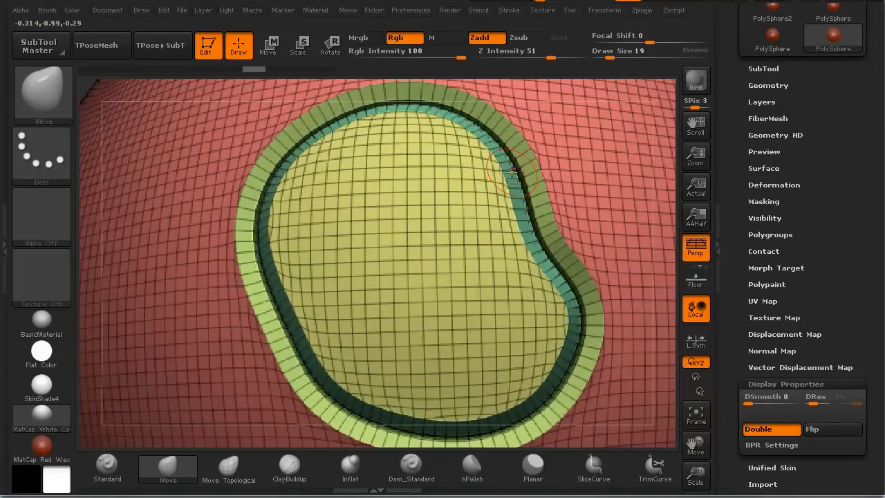
# Frame the whole sphere and turn on the Double option of Panel Loops in the EdgeLoop geometry settings.
pyautogui.press('f')
pyautogui.moveTo(580, 185); pyautogui.dragTo(611, 217)
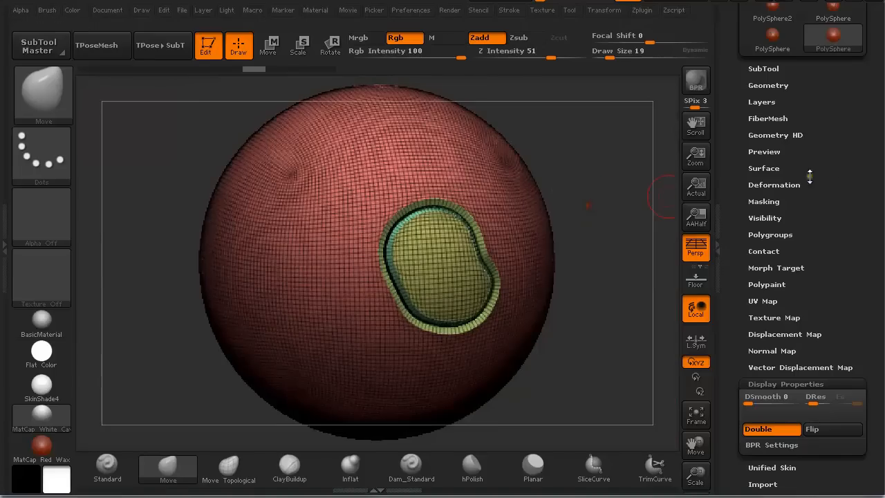
pyautogui.click(767, 86)
pyautogui.scroll(-5, 829, 207)
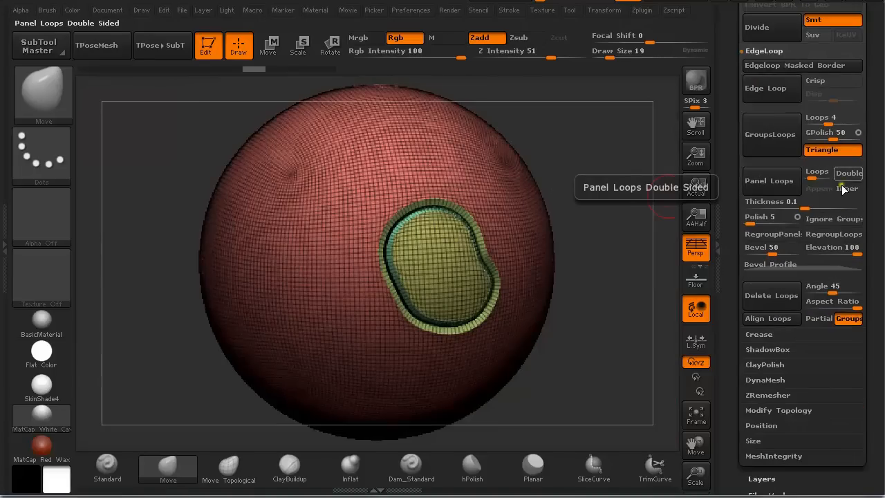
pyautogui.click(849, 175)
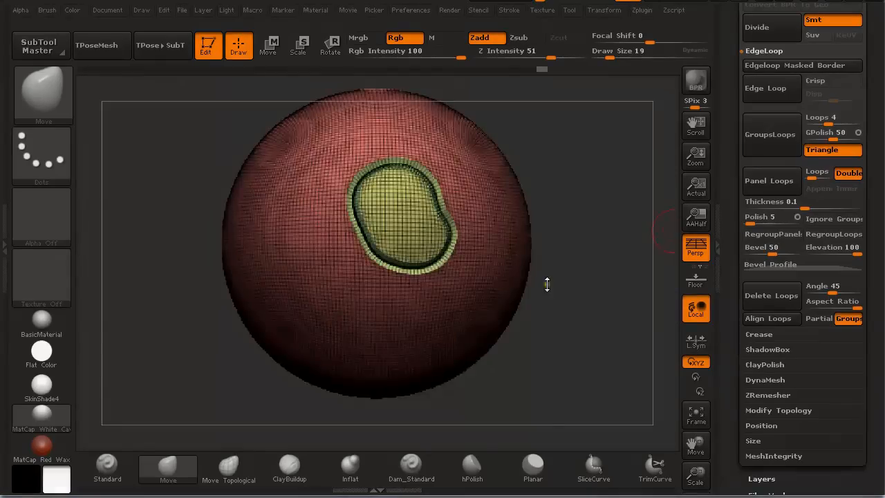
# Isolate the red outer shell, then adjust the visibility so only the bean-shaped panel is hidden and the purple inner shell shows through.
pyautogui.moveTo(546, 282); pyautogui.dragTo(561, 295)
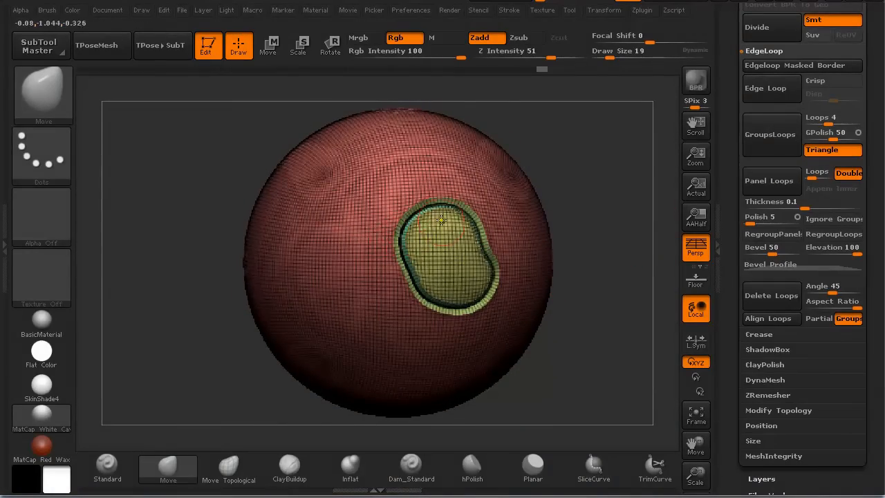
pyautogui.moveTo(187, 227); pyautogui.dragTo(117, 240)
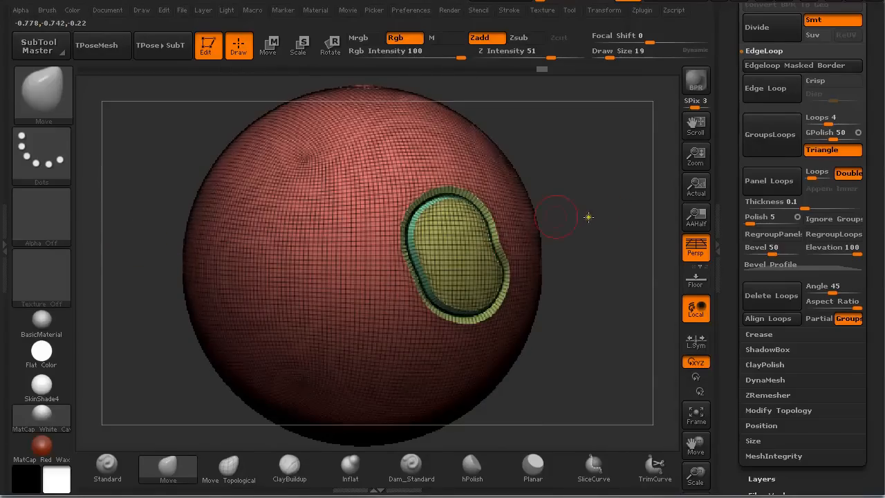
pyautogui.keyDown('ctrl'); pyautogui.keyDown('shift'); pyautogui.click(323, 191); pyautogui.keyUp('shift'); pyautogui.keyUp('ctrl')
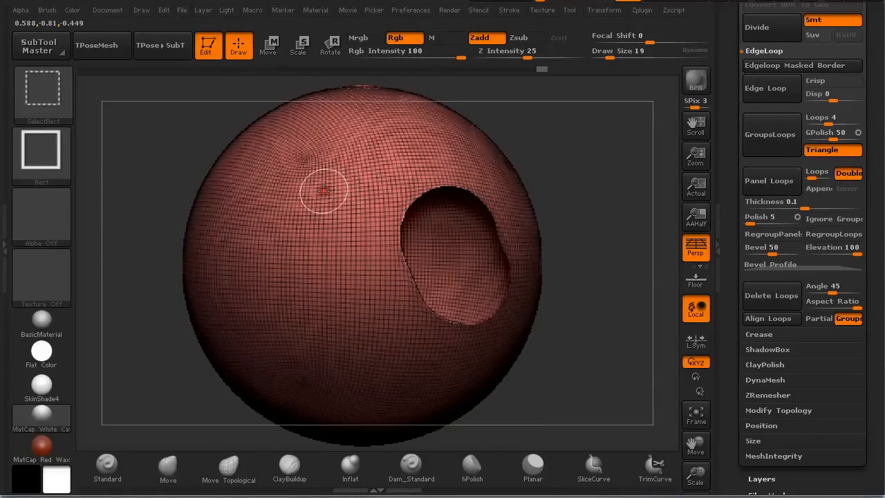
pyautogui.keyDown('ctrl'); pyautogui.keyDown('shift'); pyautogui.click(573, 223); pyautogui.keyUp('shift'); pyautogui.keyUp('ctrl')
pyautogui.moveTo(597, 205); pyautogui.dragTo(559, 274)
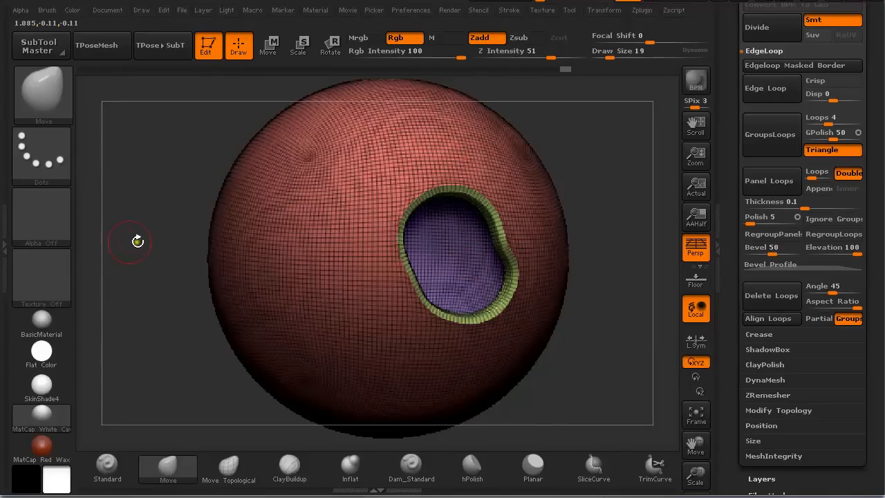
pyautogui.moveTo(167, 240); pyautogui.dragTo(164, 240)
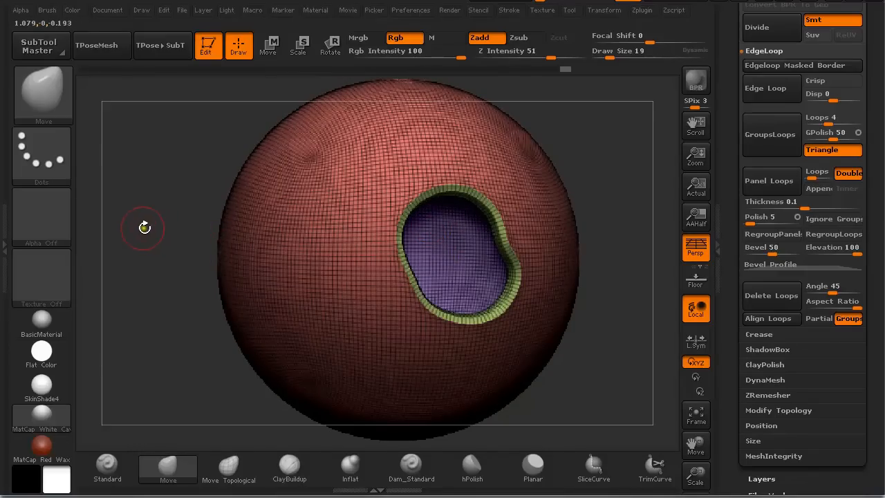
# View the sphere from its back side with perspective distortion turned off.
pyautogui.moveTo(145, 227); pyautogui.dragTo(276, 229)
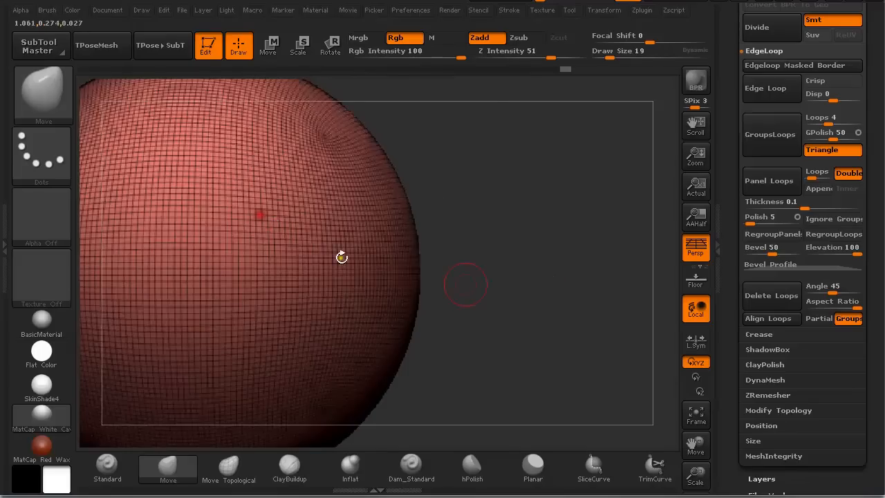
pyautogui.keyDown('alt'); pyautogui.moveTo(466, 275); pyautogui.dragTo(534, 220); pyautogui.keyUp('alt')
pyautogui.click(695, 245)
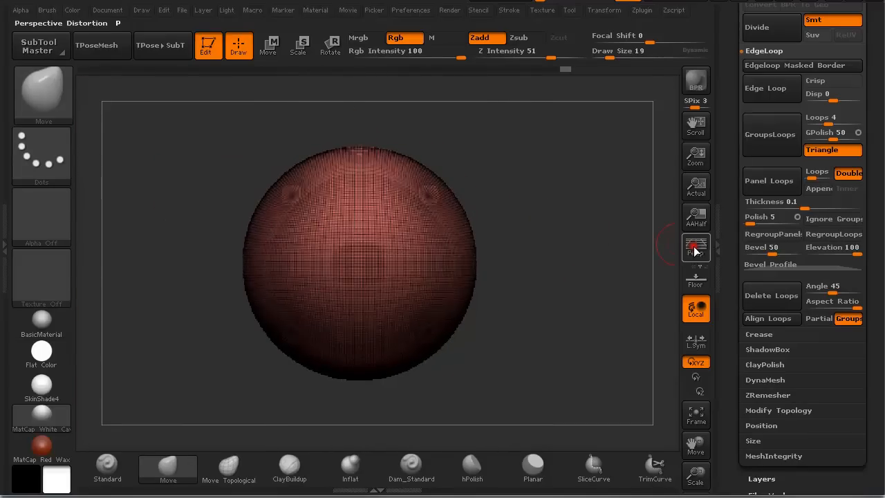
pyautogui.keyDown('alt'); pyautogui.moveTo(605, 241); pyautogui.dragTo(635, 224); pyautogui.keyUp('alt')
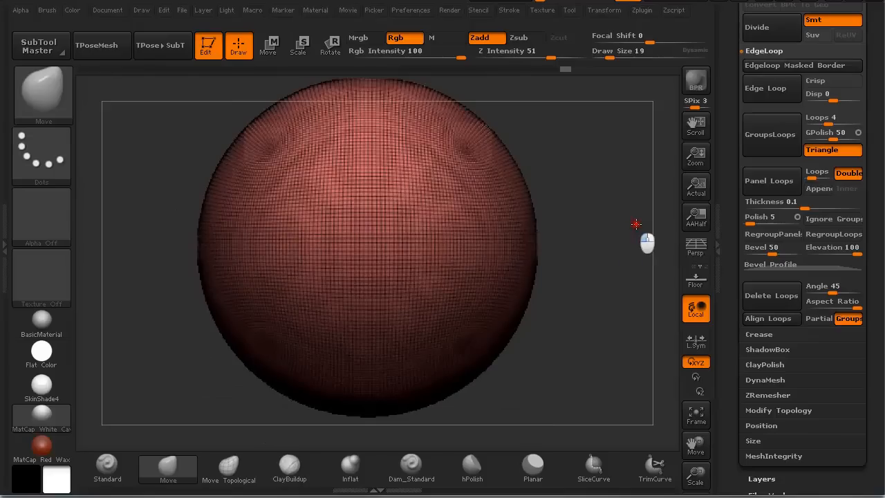
# Paint a test mask on the back of the outer shell and check the inner shell through the bean-shaped opening, then clear it.
pyautogui.moveTo(359, 218)
pyautogui.keyDown('ctrl'); pyautogui.mouseDown()
pyautogui.moveTo(361, 277)
pyautogui.moveTo(385, 241)
pyautogui.moveTo(407, 288)
pyautogui.moveTo(394, 236)
pyautogui.mouseUp(); pyautogui.keyUp('ctrl')
pyautogui.moveTo(596, 211)
pyautogui.mouseDown()
pyautogui.moveTo(574, 221)
pyautogui.moveTo(448, 217)
pyautogui.mouseUp()
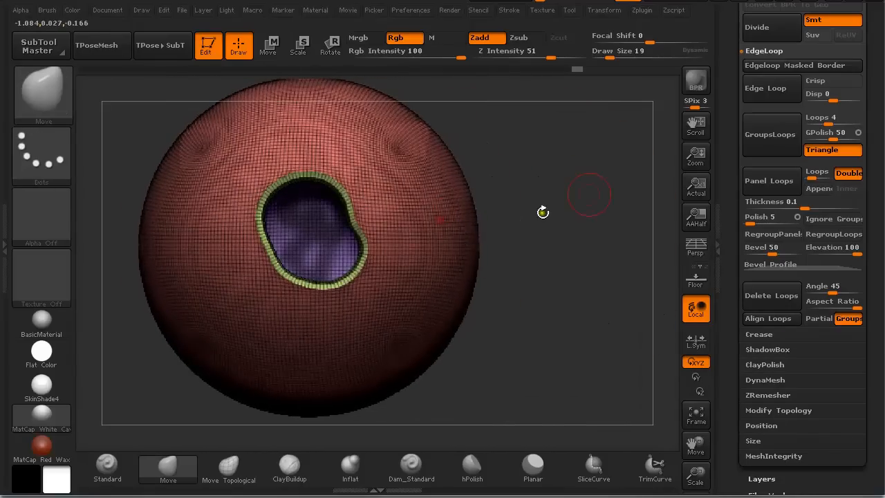
pyautogui.keyDown('alt'); pyautogui.moveTo(561, 174); pyautogui.dragTo(605, 223); pyautogui.keyUp('alt')
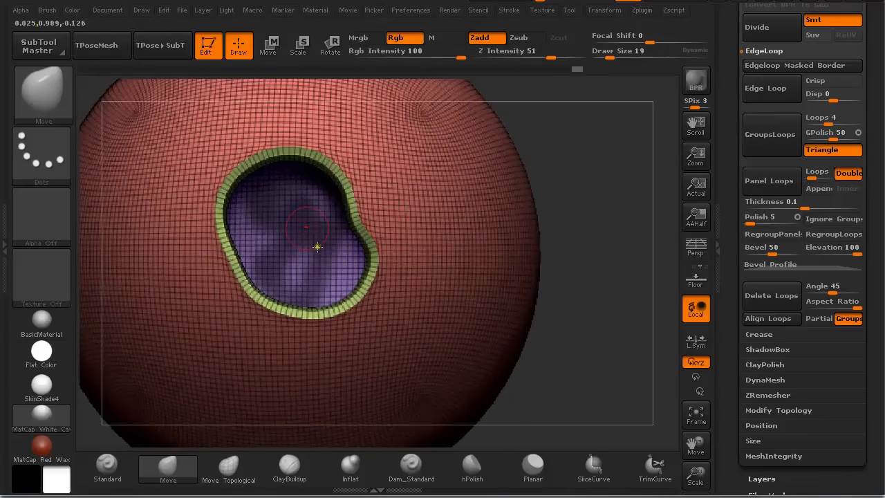
pyautogui.moveTo(574, 164)
pyautogui.mouseDown()
pyautogui.moveTo(592, 178)
pyautogui.moveTo(562, 171)
pyautogui.mouseUp()
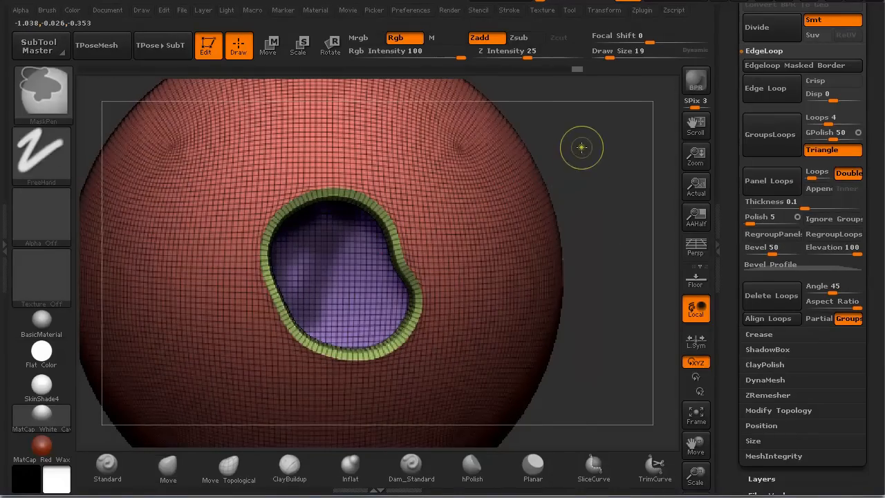
pyautogui.keyDown('alt'); pyautogui.moveTo(614, 235); pyautogui.dragTo(557, 135); pyautogui.keyUp('alt')
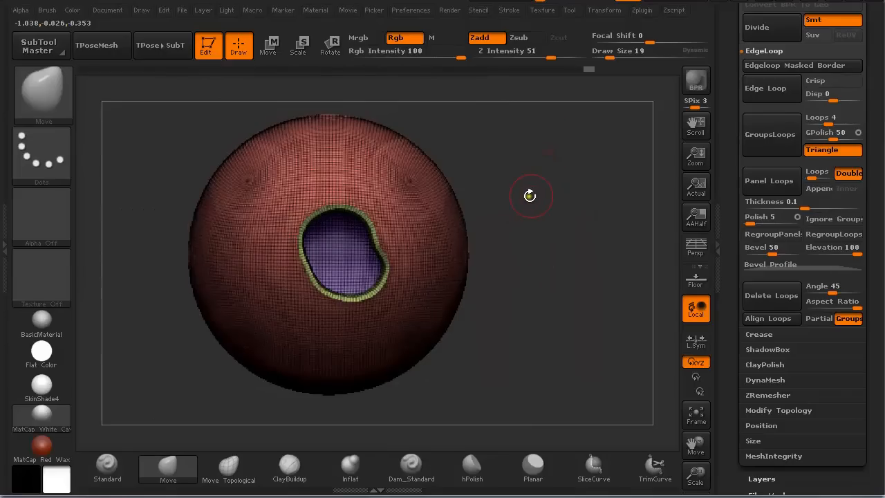
pyautogui.keyDown('alt'); pyautogui.moveTo(529, 193); pyautogui.dragTo(570, 196); pyautogui.keyUp('alt')
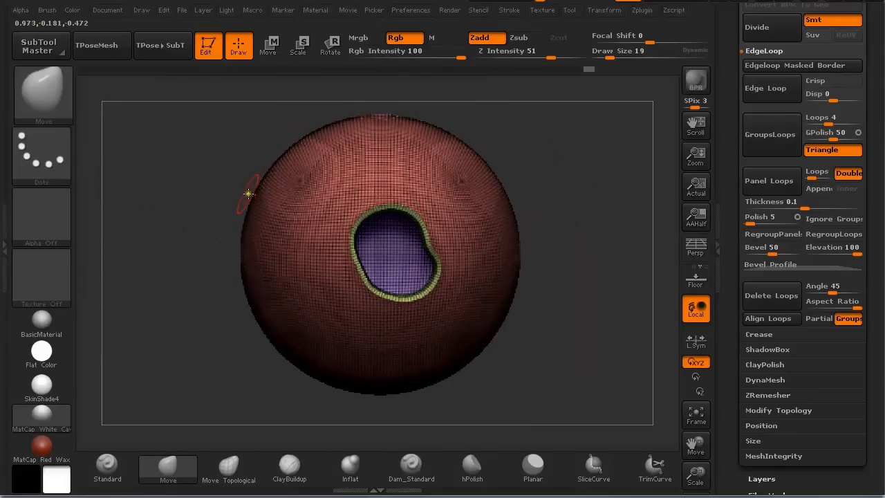
# Enable BackfaceMask in the auto masking settings of the MaskPen brush.
pyautogui.press('ctrl')
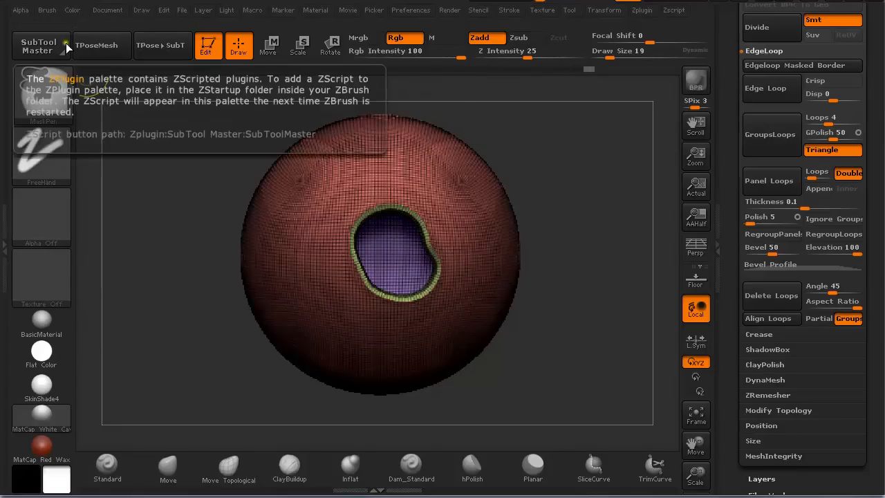
pyautogui.click(50, 13)
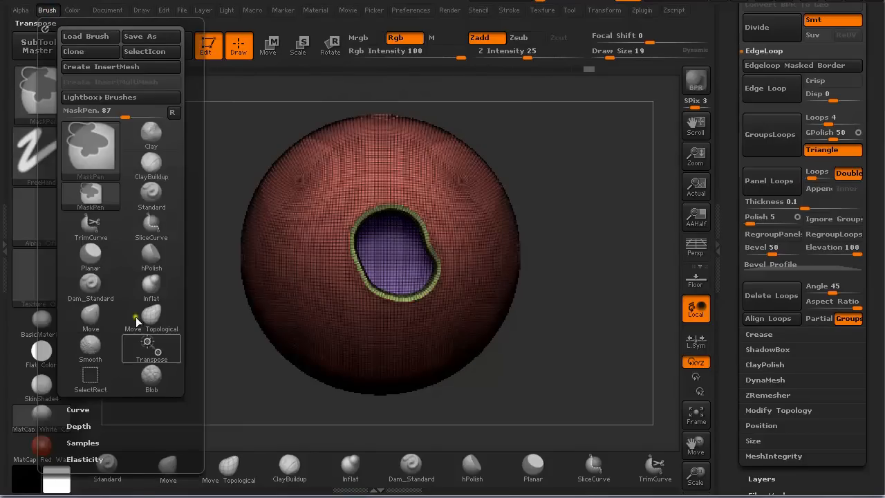
pyautogui.moveTo(181, 419)
pyautogui.mouseDown()
pyautogui.moveTo(193, 334)
pyautogui.moveTo(183, 309)
pyautogui.mouseUp()
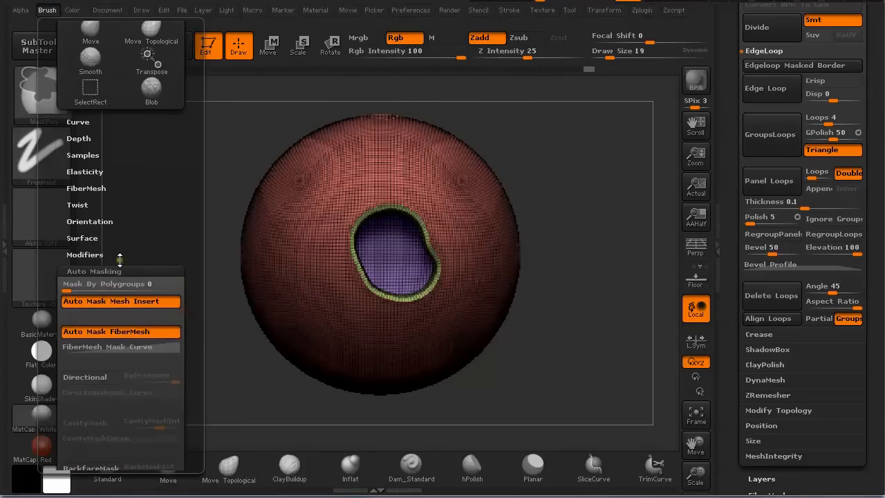
pyautogui.moveTo(82, 270)
pyautogui.mouseDown()
pyautogui.moveTo(173, 241)
pyautogui.moveTo(173, 187)
pyautogui.mouseUp()
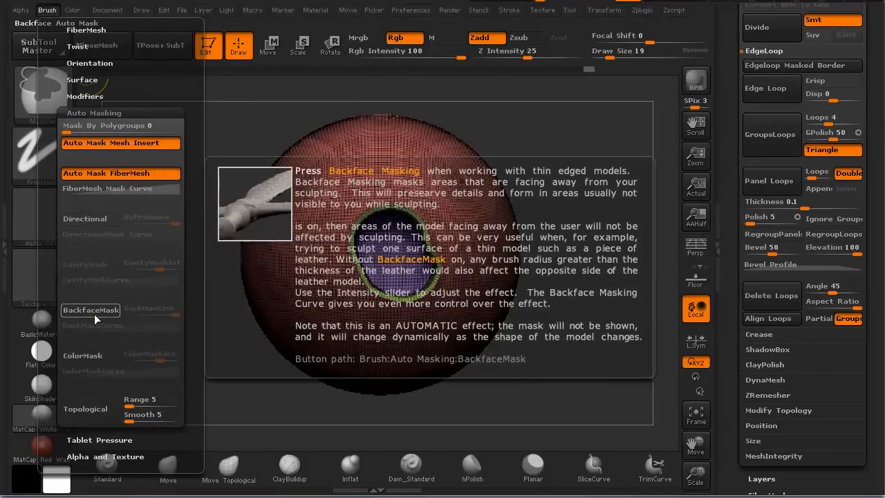
pyautogui.click(94, 312)
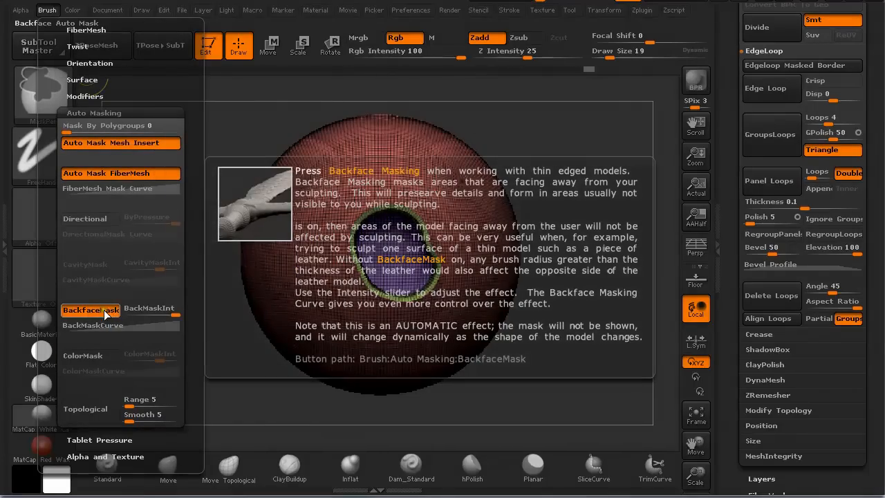
# Mask a patch on the back of the outer shell and reactivate the Move brush to check the inner shell through the opening.
pyautogui.moveTo(155, 263); pyautogui.dragTo(300, 259)
pyautogui.moveTo(414, 202)
pyautogui.keyDown('ctrl'); pyautogui.mouseDown()
pyautogui.moveTo(393, 214)
pyautogui.moveTo(410, 273)
pyautogui.moveTo(418, 258)
pyautogui.moveTo(436, 272)
pyautogui.mouseUp(); pyautogui.keyUp('ctrl')
pyautogui.press('b')
pyautogui.press('m')
pyautogui.press('v')
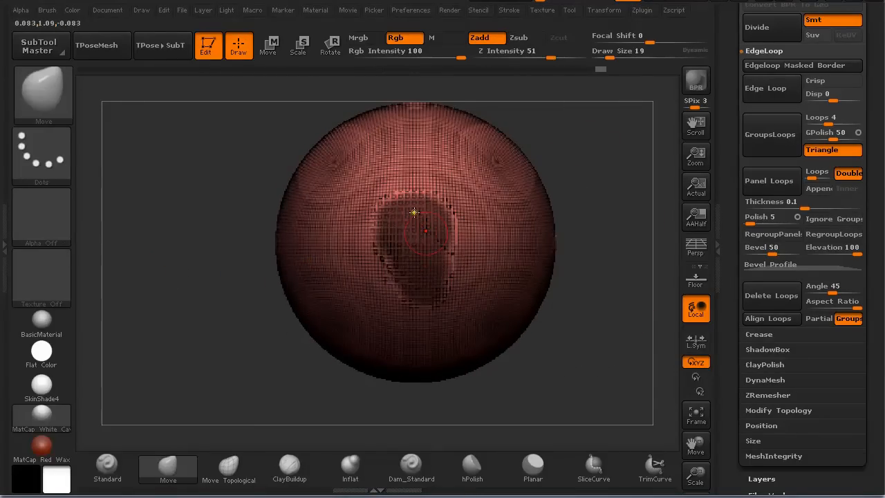
pyautogui.moveTo(606, 261); pyautogui.dragTo(456, 283)
pyautogui.keyDown('alt'); pyautogui.moveTo(504, 199); pyautogui.dragTo(581, 266); pyautogui.keyUp('alt')
pyautogui.keyDown('alt'); pyautogui.moveTo(613, 316); pyautogui.dragTo(564, 227); pyautogui.keyUp('alt')
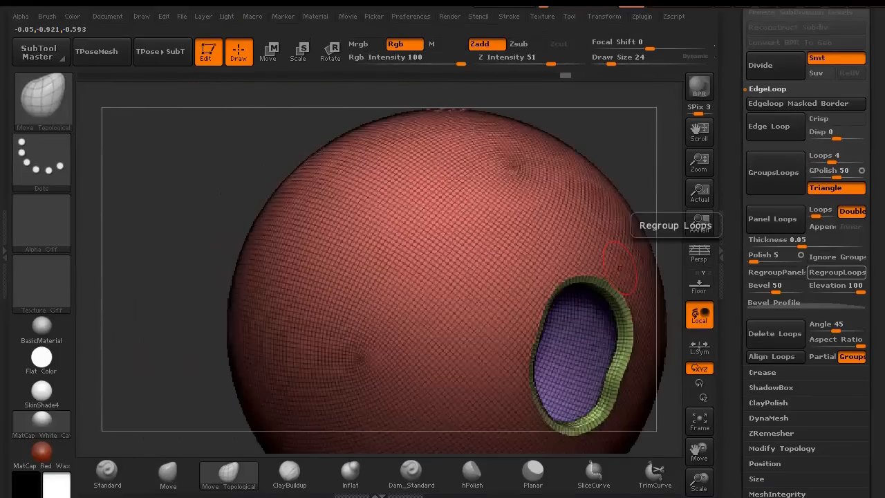
# Mask two rounded patches on the outer shell beside the bean-shaped opening and turn each one into its own polygroup.
pyautogui.moveTo(209, 224)
pyautogui.mouseDown()
pyautogui.moveTo(185, 207)
pyautogui.moveTo(202, 232)
pyautogui.mouseUp()
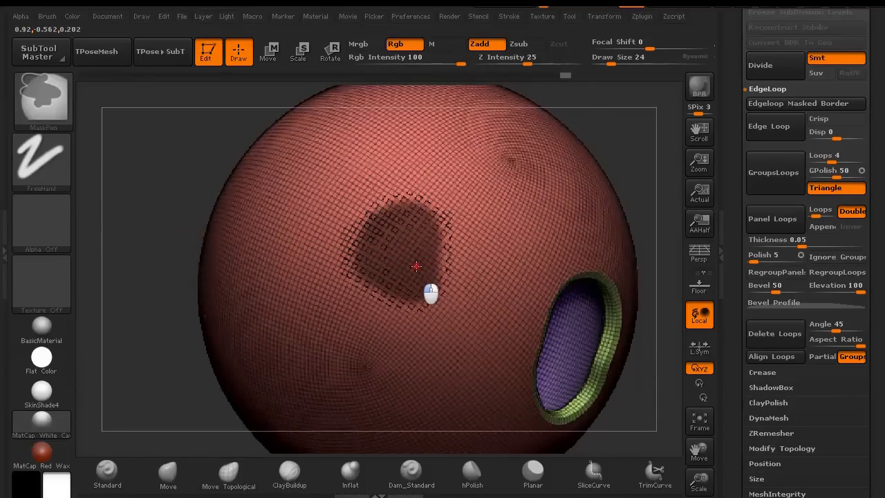
pyautogui.hotkey('ctrl', 'w')
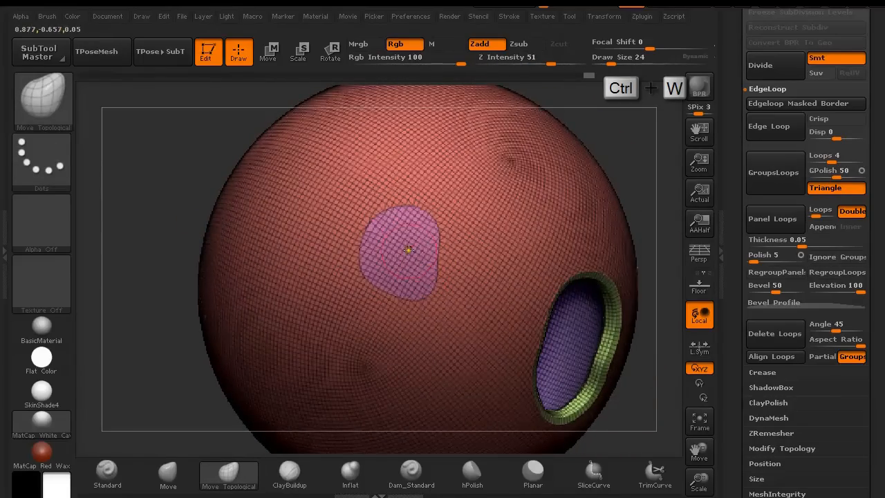
pyautogui.moveTo(160, 215); pyautogui.dragTo(233, 233)
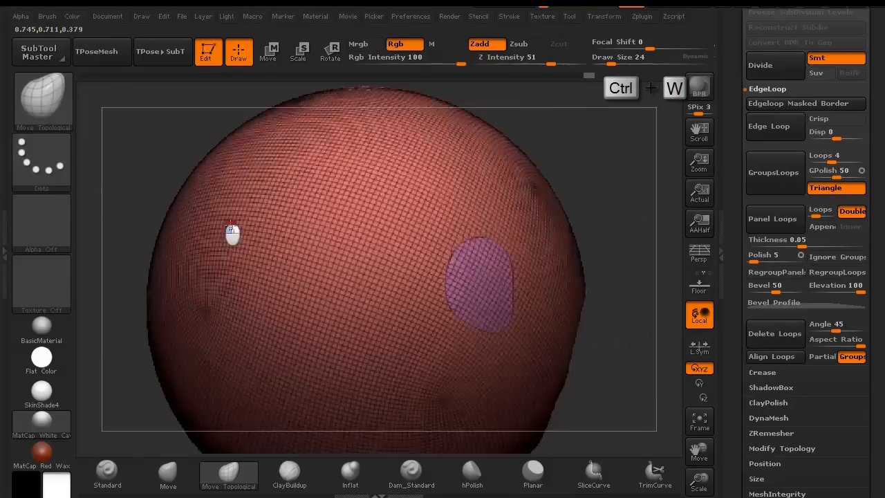
pyautogui.press('ctrl')
pyautogui.moveTo(433, 196)
pyautogui.keyDown('ctrl'); pyautogui.mouseDown()
pyautogui.moveTo(493, 164)
pyautogui.moveTo(468, 189)
pyautogui.moveTo(449, 154)
pyautogui.mouseUp(); pyautogui.keyUp('ctrl')
pyautogui.hotkey('ctrl', 'w')
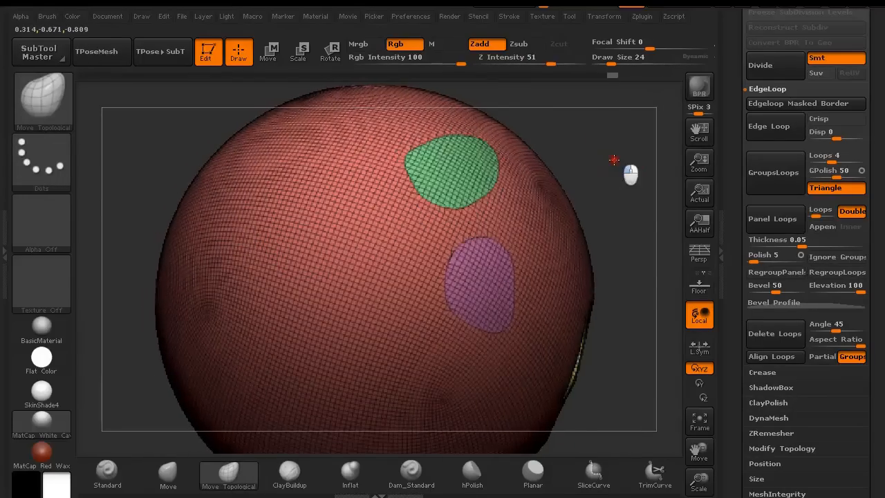
# Isolate the violet patch and invert the visibility, then hide the green patch as well to expose the inner shell beneath both.
pyautogui.moveTo(632, 174); pyautogui.dragTo(258, 272)
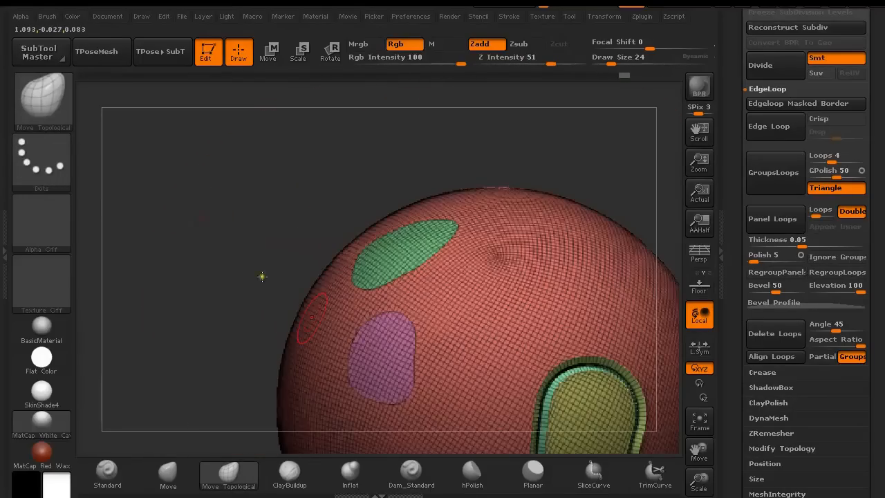
pyautogui.keyDown('ctrl'); pyautogui.keyDown('shift'); pyautogui.click(383, 345); pyautogui.keyUp('shift'); pyautogui.keyUp('ctrl')
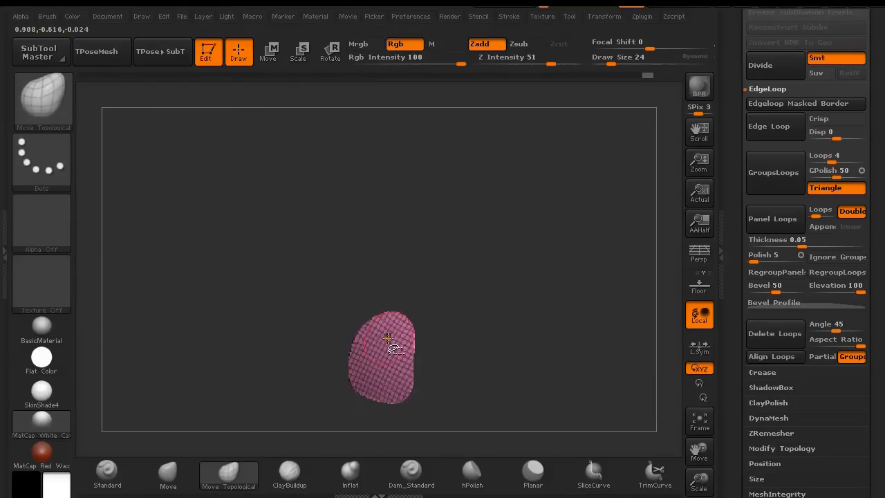
pyautogui.moveTo(217, 288); pyautogui.dragTo(242, 266)
pyautogui.hotkey('ctrl', 'shift')
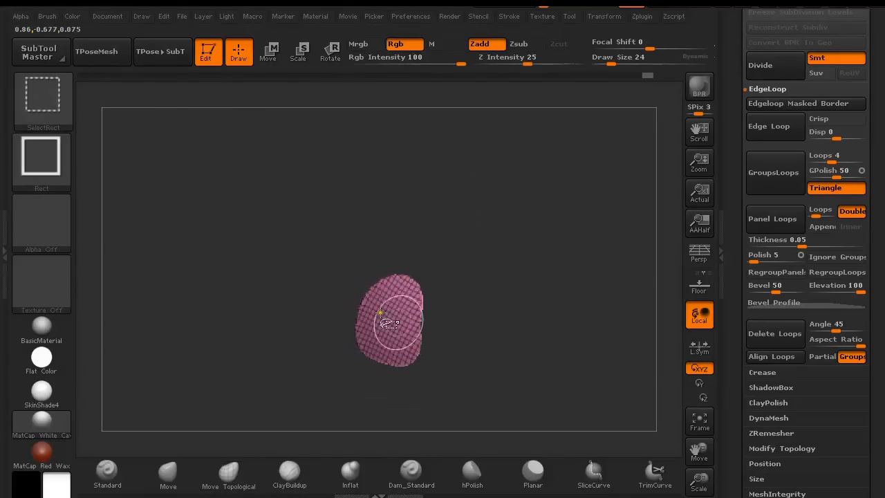
pyautogui.keyDown('ctrl'); pyautogui.keyDown('shift'); pyautogui.click(420, 339); pyautogui.keyUp('shift'); pyautogui.keyUp('ctrl')
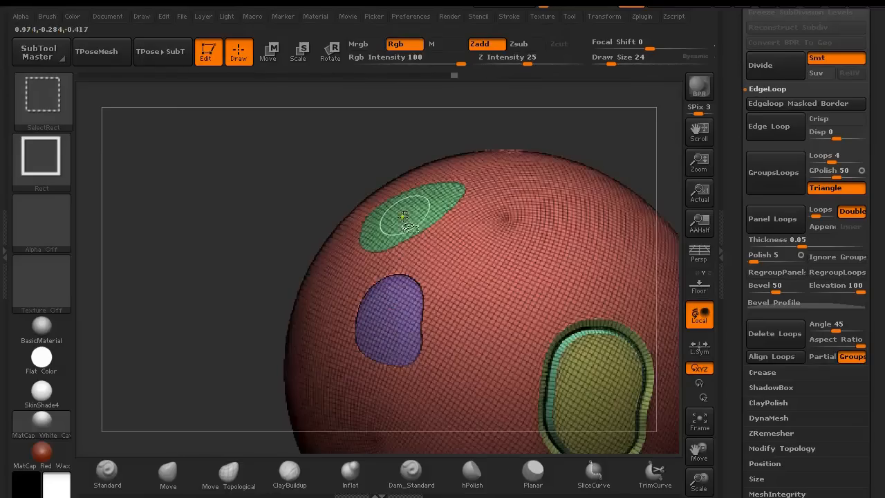
pyautogui.moveTo(266, 220); pyautogui.dragTo(247, 209)
pyautogui.hotkey('ctrl', 'shift')
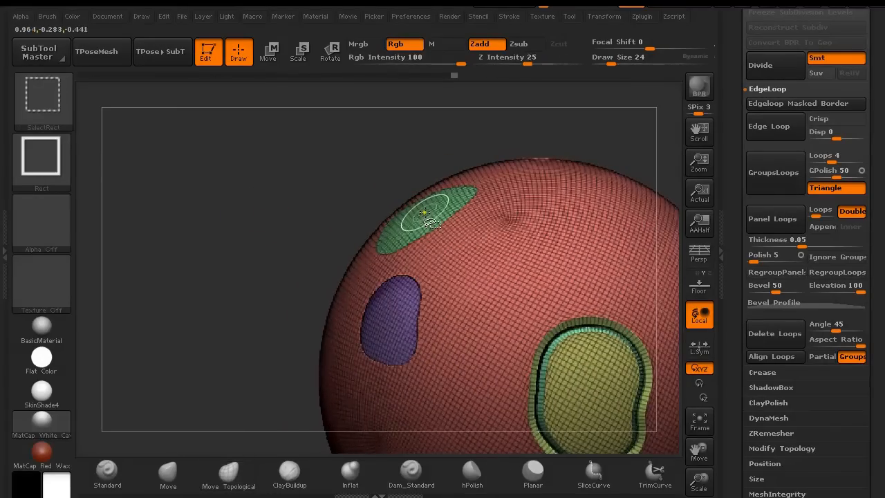
pyautogui.keyDown('ctrl'); pyautogui.keyDown('shift'); pyautogui.click(425, 211); pyautogui.keyUp('shift'); pyautogui.keyUp('ctrl')
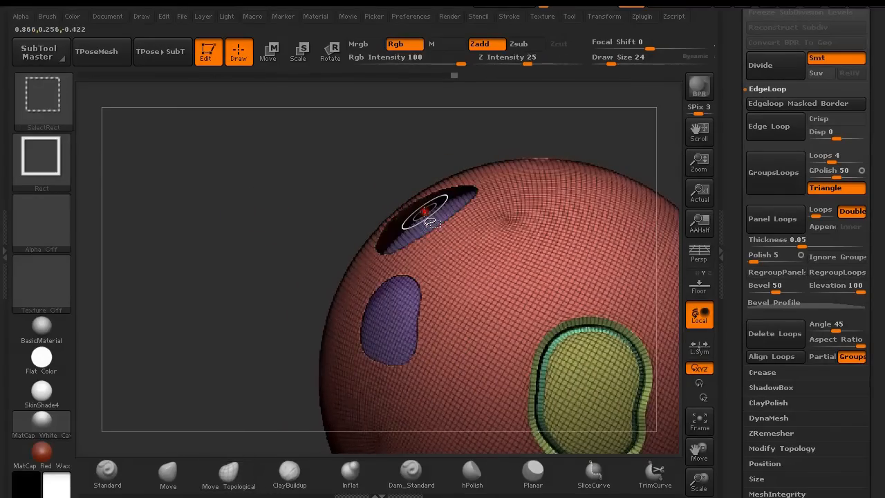
# Hide the red outer shell and invert the visibility so only the outer shell with its two polygrouped patches is displayed.
pyautogui.keyDown('ctrl'); pyautogui.keyDown('shift'); pyautogui.click(482, 258); pyautogui.keyUp('shift'); pyautogui.keyUp('ctrl')
pyautogui.hotkey('ctrl', 'shift')
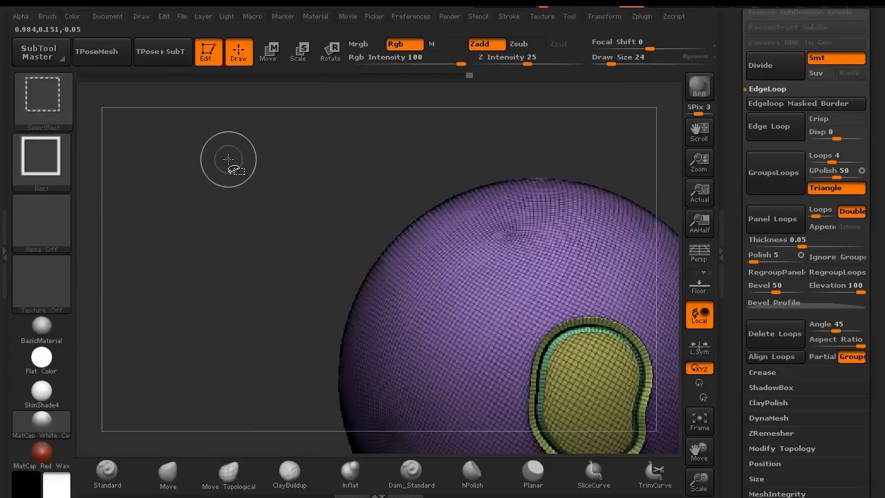
pyautogui.keyDown('ctrl'); pyautogui.keyDown('shift'); pyautogui.moveTo(228, 160); pyautogui.dragTo(277, 214); pyautogui.keyUp('shift'); pyautogui.keyUp('ctrl')
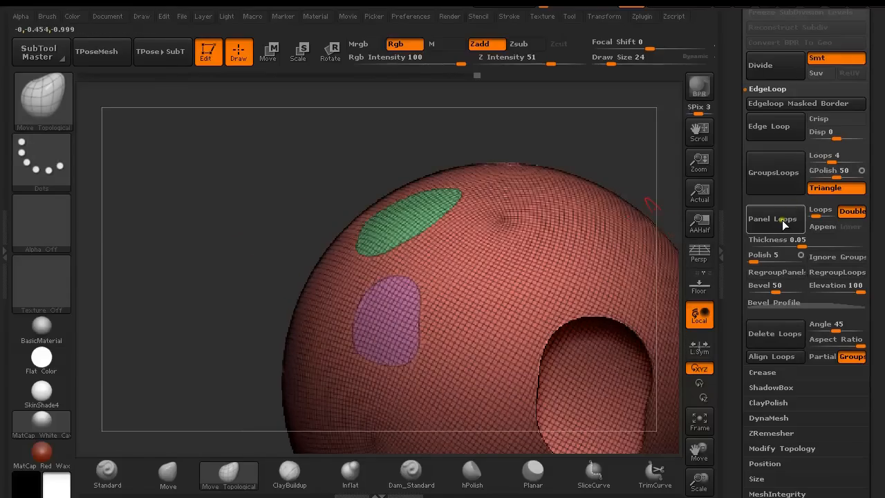
# Try Panel Loops at thickness 0.05 on the outer shell with Ignore Groups off, and undo it.
pyautogui.moveTo(279, 207); pyautogui.dragTo(217, 181)
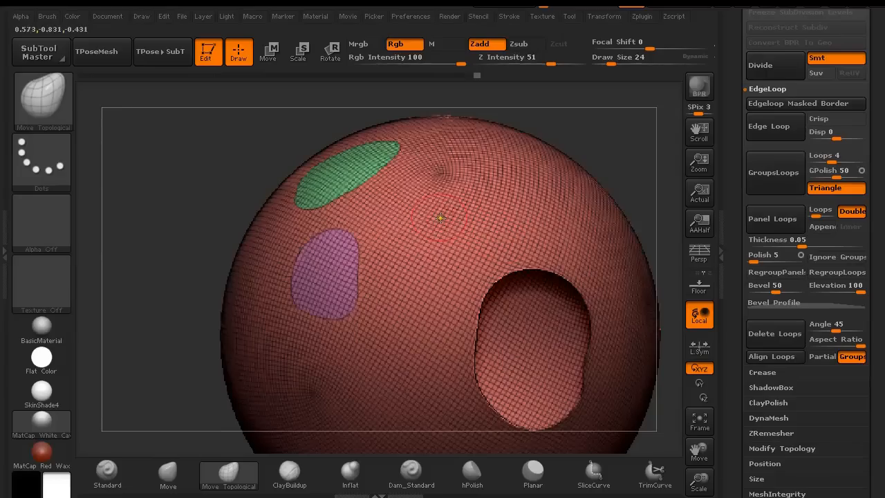
pyautogui.click(772, 218)
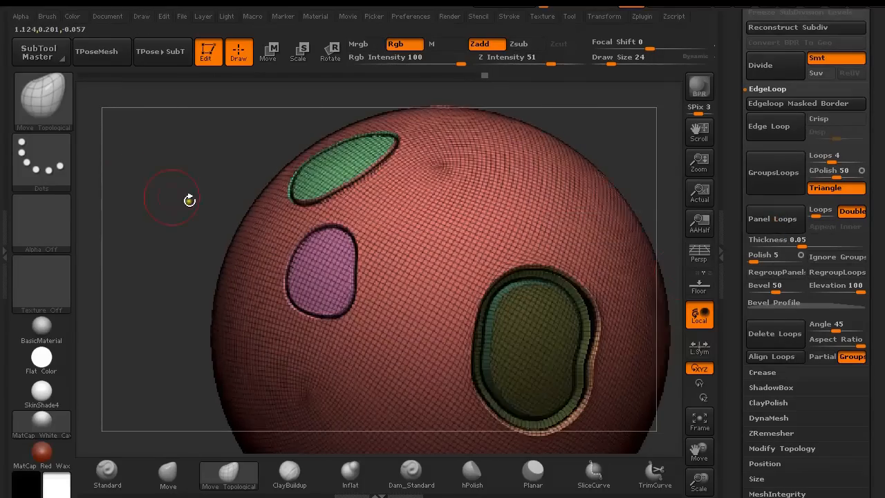
pyautogui.moveTo(147, 179)
pyautogui.keyDown('alt'); pyautogui.mouseDown()
pyautogui.moveTo(209, 237)
pyautogui.moveTo(140, 170)
pyautogui.moveTo(161, 190)
pyautogui.mouseUp(); pyautogui.keyUp('alt')
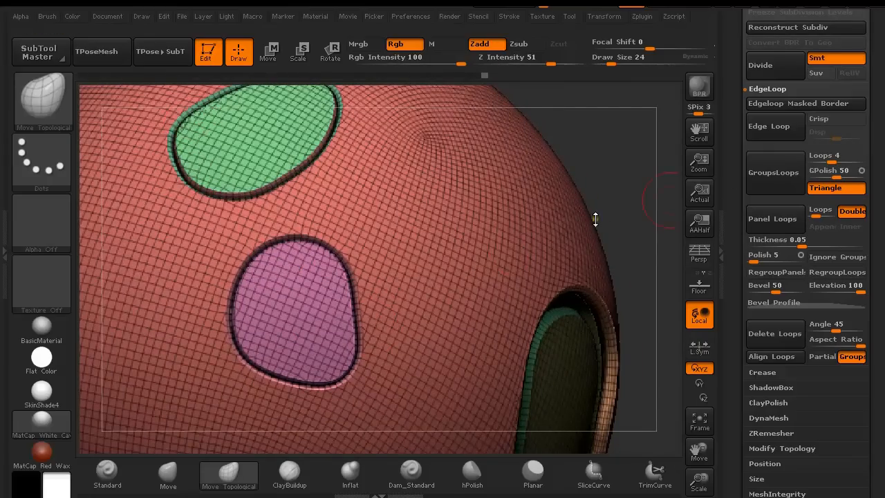
pyautogui.moveTo(648, 197); pyautogui.dragTo(571, 87)
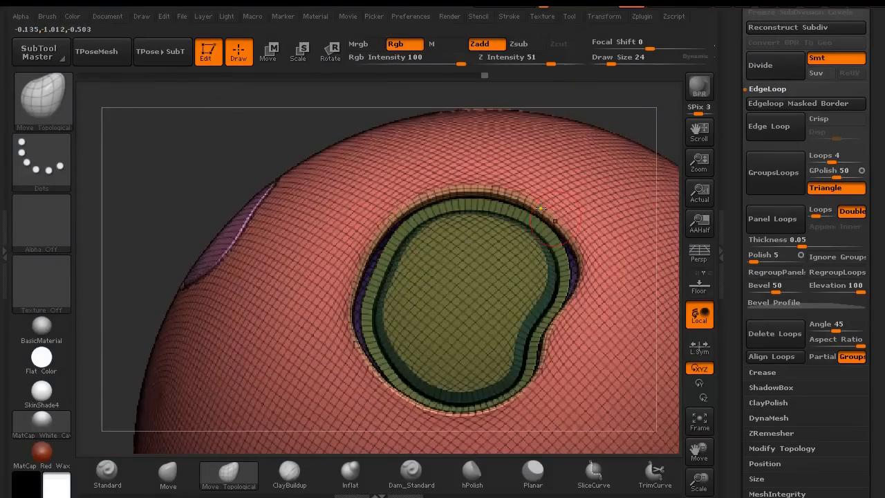
pyautogui.moveTo(205, 167); pyautogui.dragTo(241, 280)
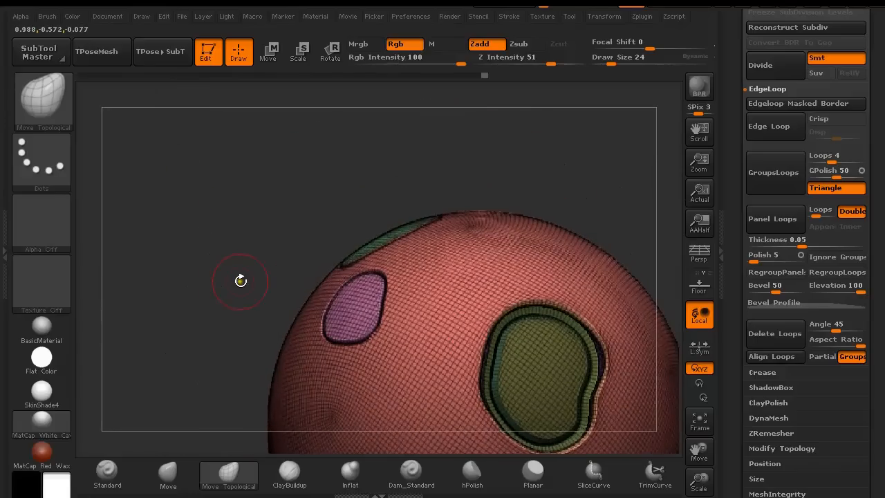
pyautogui.hotkey('ctrl', 'z')
# Turn on Ignore Groups, try Panel Loops on the outer shell, and undo the result.
pyautogui.moveTo(215, 239); pyautogui.dragTo(235, 276)
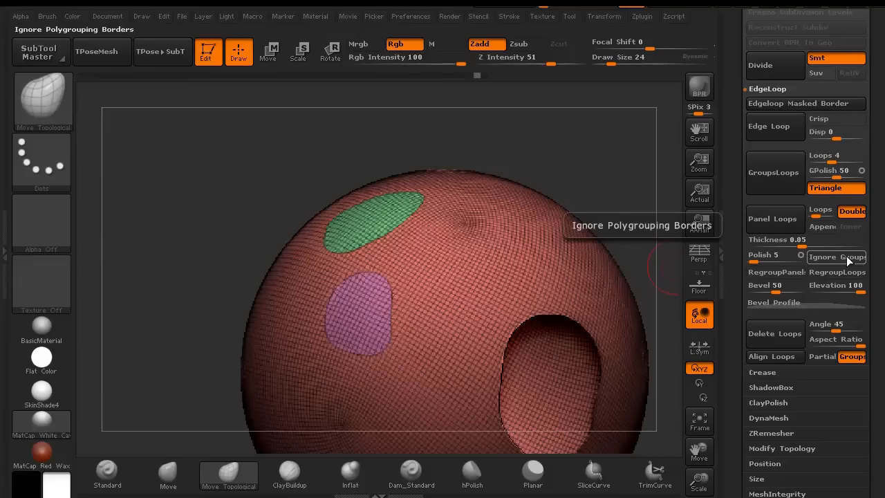
pyautogui.click(849, 258)
pyautogui.click(779, 220)
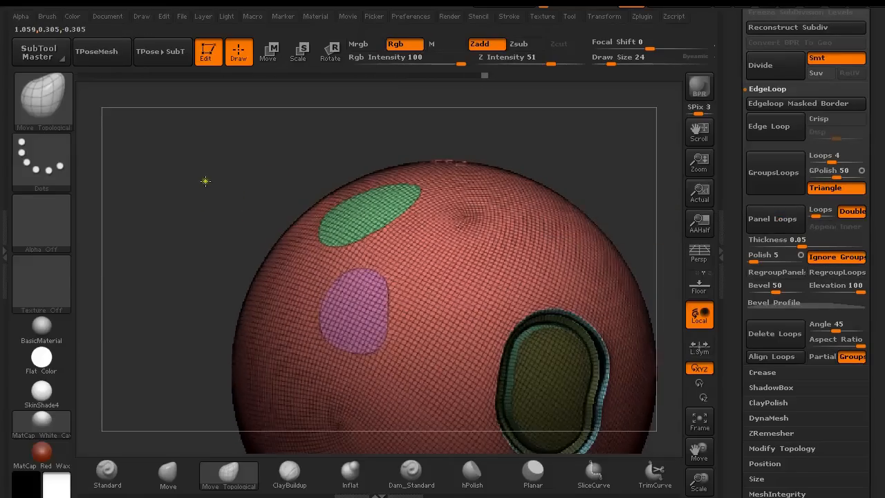
pyautogui.moveTo(205, 181); pyautogui.dragTo(173, 198)
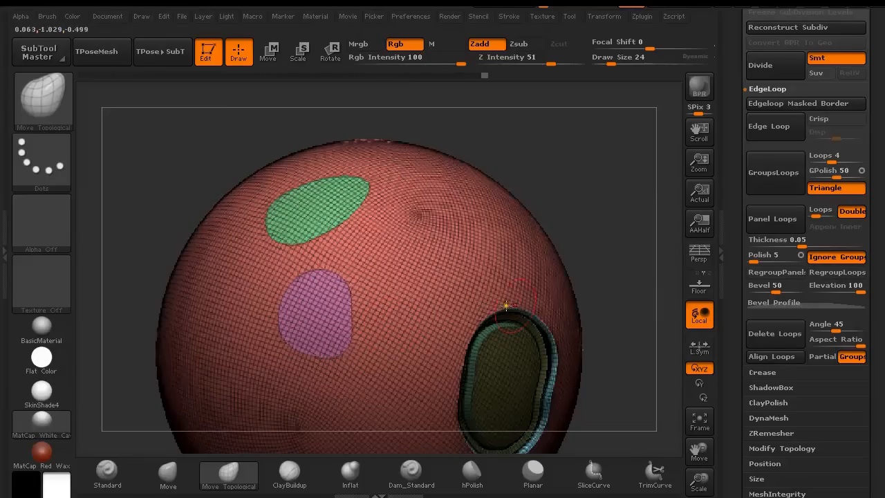
pyautogui.moveTo(465, 230); pyautogui.dragTo(424, 200, button='right')
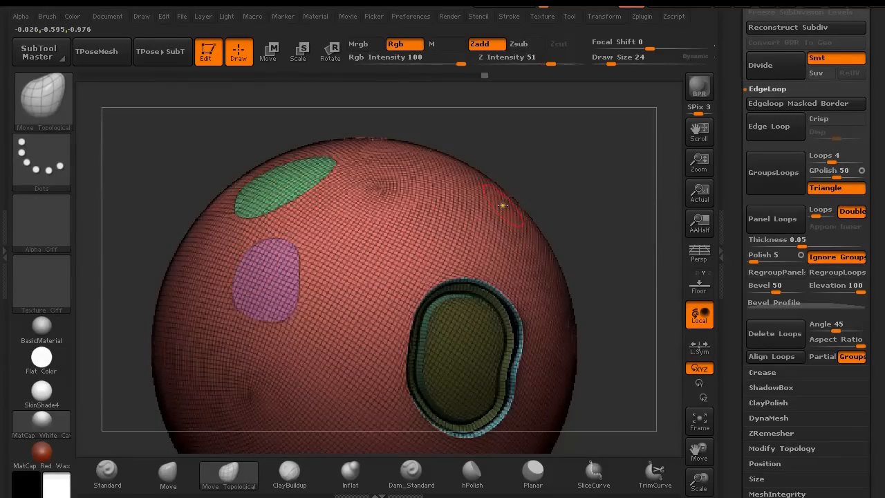
pyautogui.hotkey('ctrl', 'z')
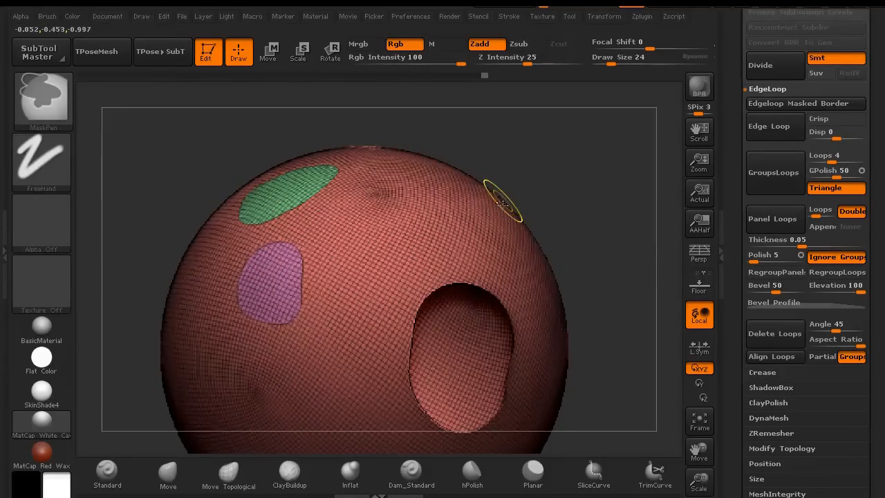
# Turn off Ignore Groups, repeat Panel Loops on the outer shell for comparison, and undo it.
pyautogui.moveTo(508, 160); pyautogui.dragTo(628, 231)
pyautogui.click(829, 257)
pyautogui.click(772, 218)
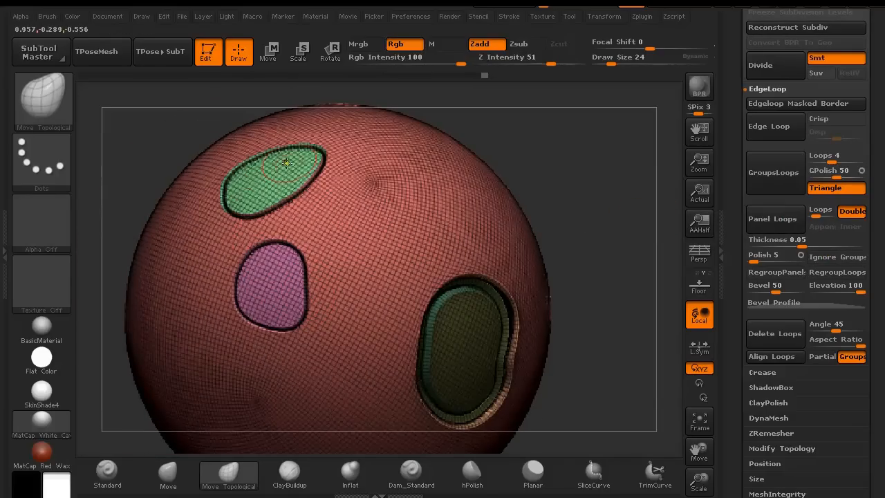
pyautogui.hotkey('ctrl', 'z')
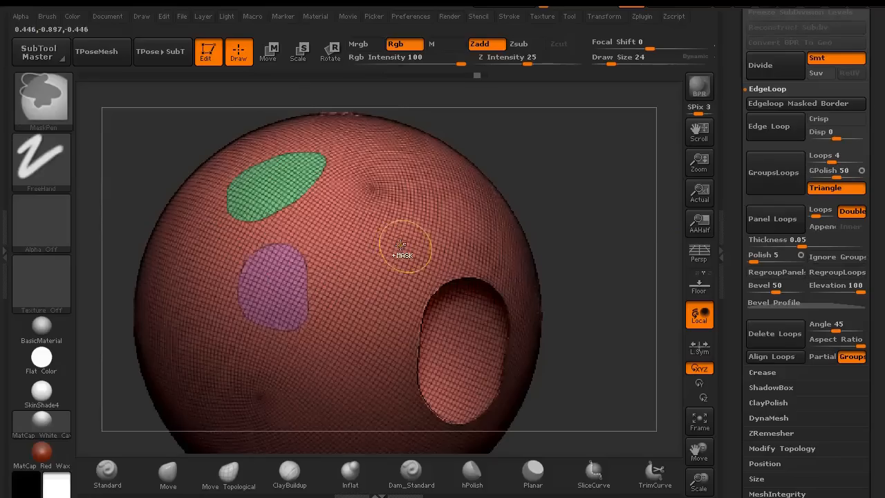
# Turn Ignore Groups back on and run Panel Loops on the outer shell so the green and violet patch borders are skipped.
pyautogui.click(837, 256)
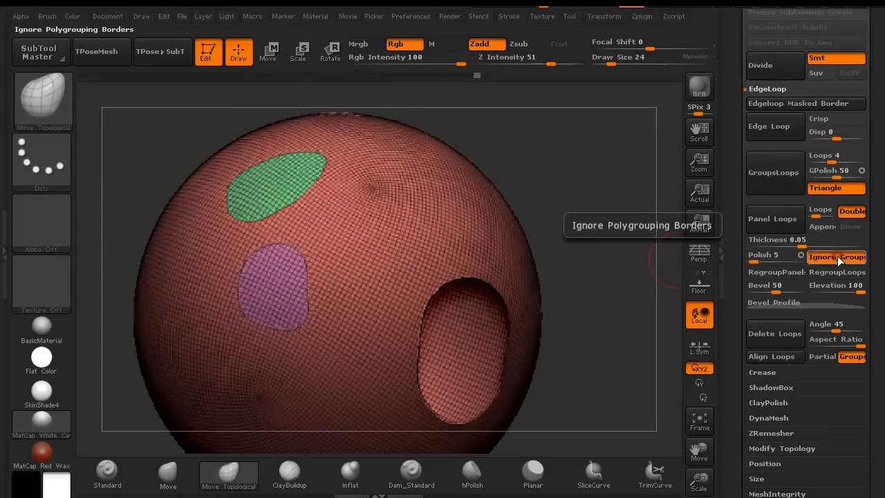
pyautogui.moveTo(581, 249); pyautogui.dragTo(586, 232)
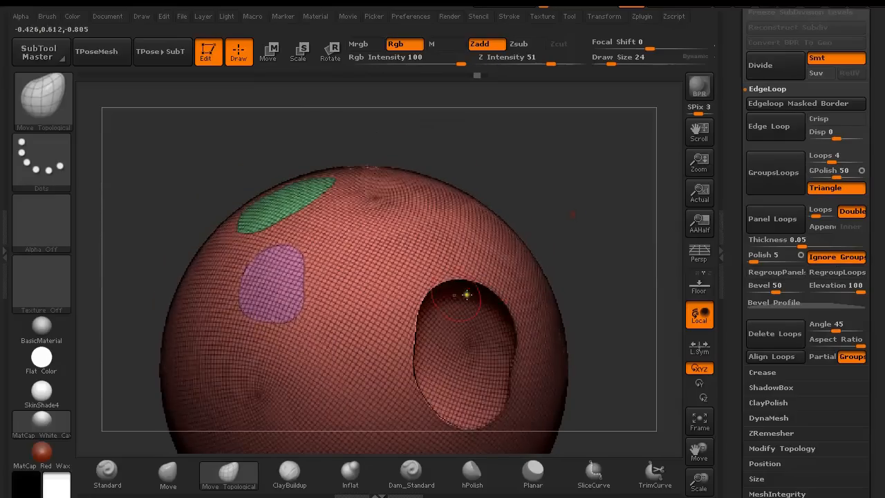
pyautogui.click(771, 219)
pyautogui.moveTo(578, 194); pyautogui.dragTo(584, 191)
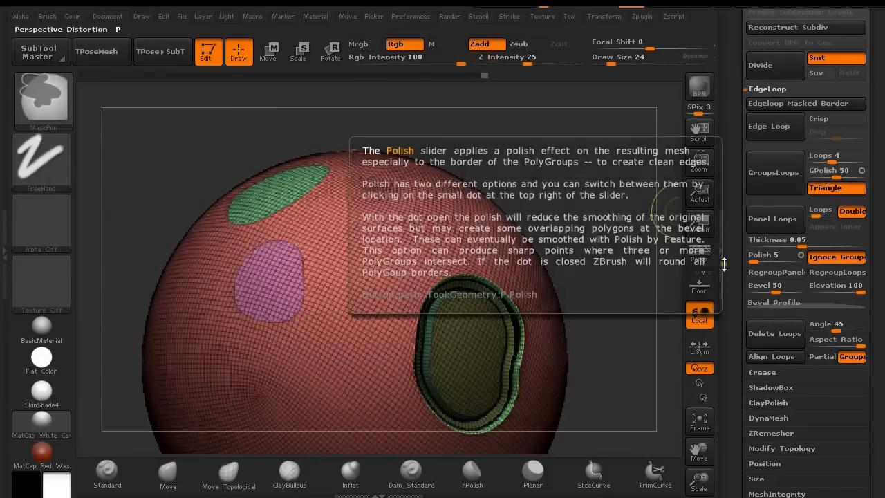
# Step back through the undo history to the full model with its bean-shaped inner panel and the green and violet patches.
pyautogui.hotkey('ctrl', 'z')
pyautogui.hotkey('ctrl', 'z')
pyautogui.hotkey('ctrl', 'z')
pyautogui.hotkey('ctrl', 'z')
pyautogui.hotkey('ctrl', 'z')
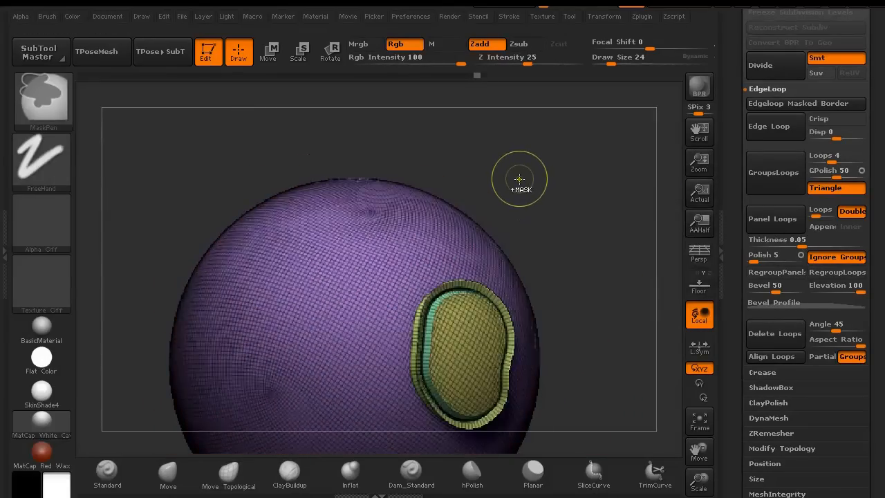
pyautogui.hotkey('ctrl', 'shift', 'z')
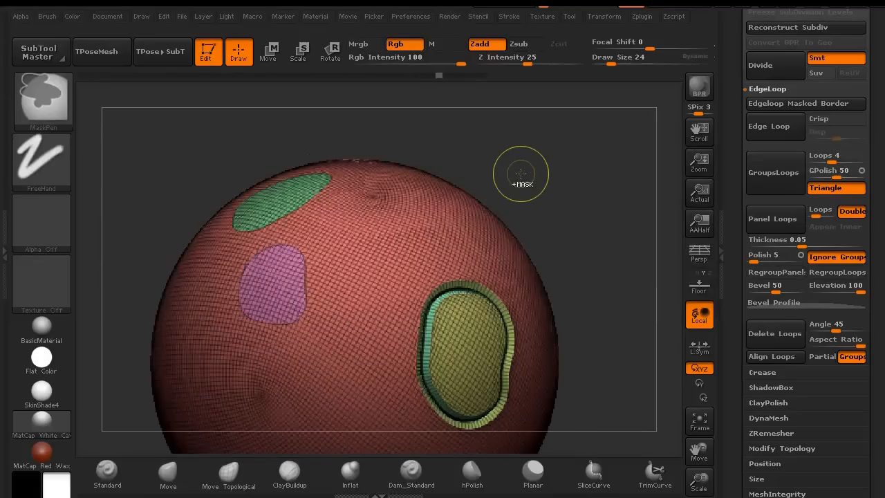
pyautogui.moveTo(525, 147)
pyautogui.mouseDown()
pyautogui.moveTo(555, 175)
pyautogui.moveTo(536, 173)
pyautogui.moveTo(572, 176)
pyautogui.mouseUp()
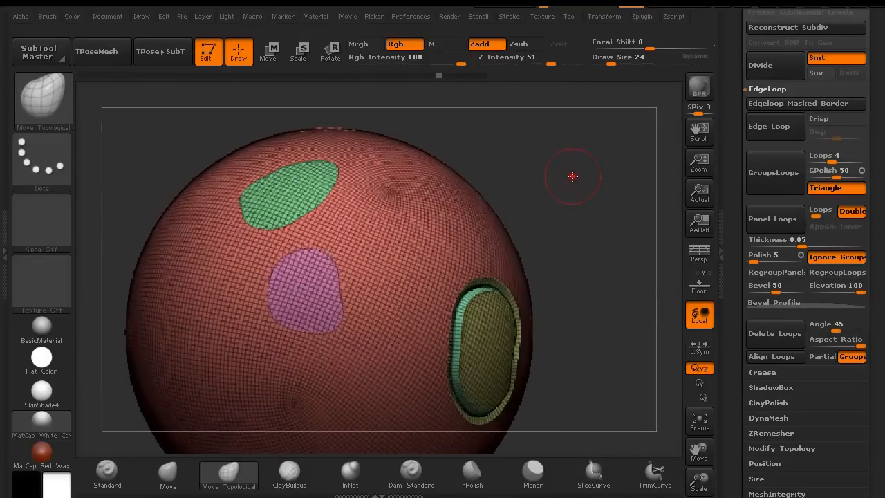
# With Ignore Groups off, isolate the violet patch and turn it into a separate panel with Panel Loops at thickness 0.05.
pyautogui.click(845, 257)
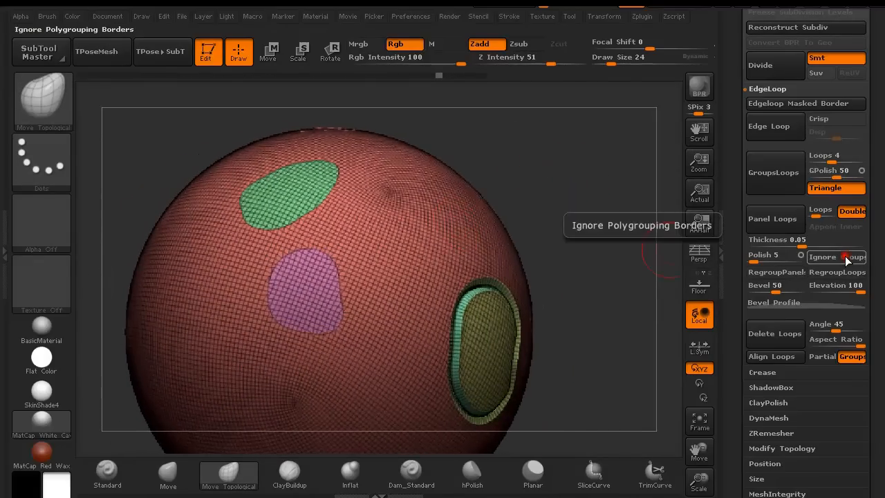
pyautogui.keyDown('ctrl'); pyautogui.keyDown('shift'); pyautogui.click(311, 297); pyautogui.keyUp('shift'); pyautogui.keyUp('ctrl')
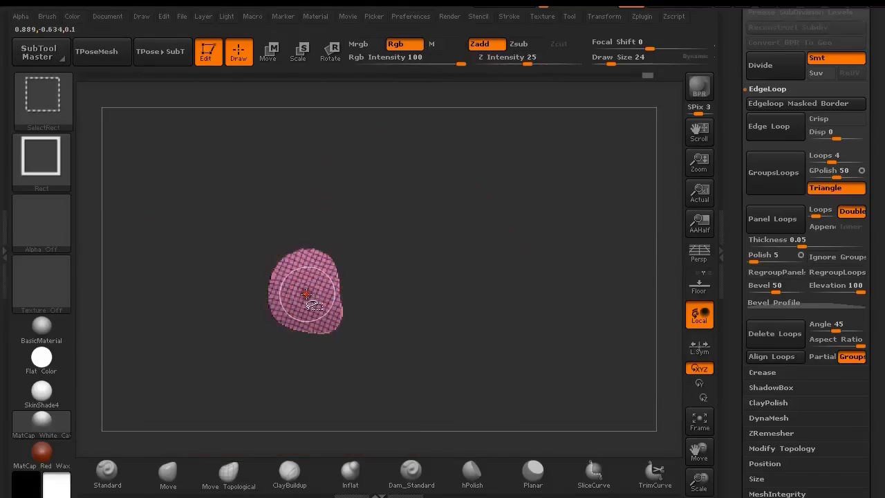
pyautogui.moveTo(404, 260); pyautogui.dragTo(453, 321)
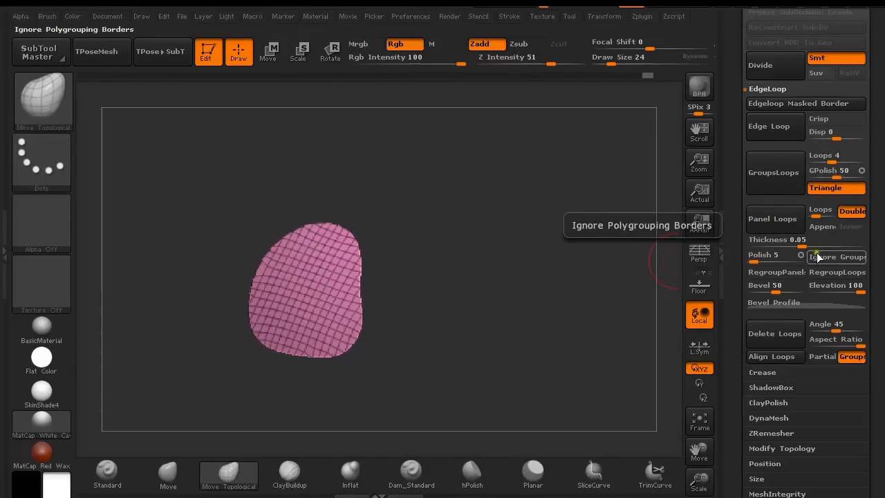
pyautogui.click(775, 217)
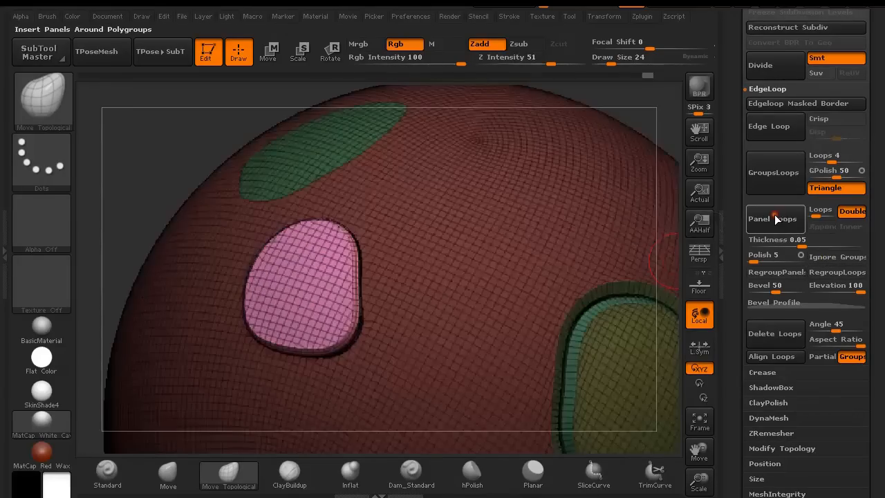
pyautogui.moveTo(109, 149); pyautogui.dragTo(261, 224)
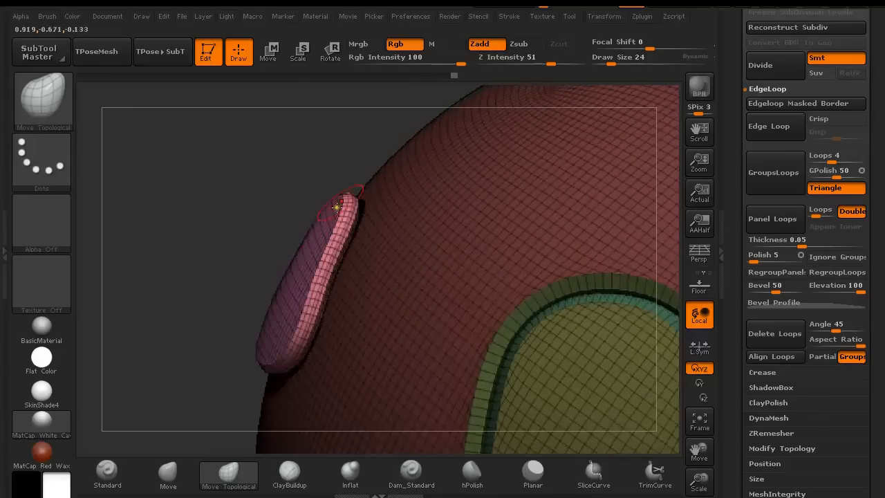
pyautogui.moveTo(237, 196); pyautogui.dragTo(226, 232)
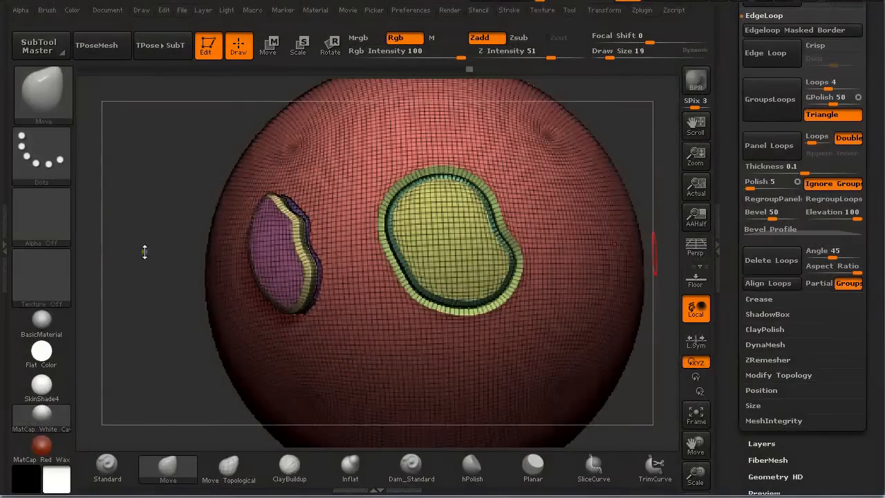
# Switch to the Move Topological brush and raise its draw size to 126.
pyautogui.moveTo(144, 252)
pyautogui.mouseDown()
pyautogui.moveTo(162, 267)
pyautogui.moveTo(156, 274)
pyautogui.moveTo(150, 262)
pyautogui.mouseUp()
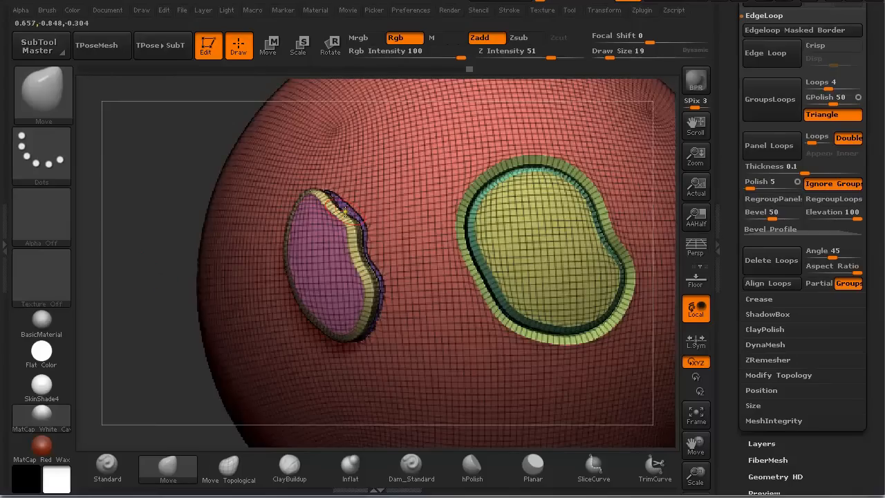
pyautogui.moveTo(178, 211); pyautogui.dragTo(167, 189)
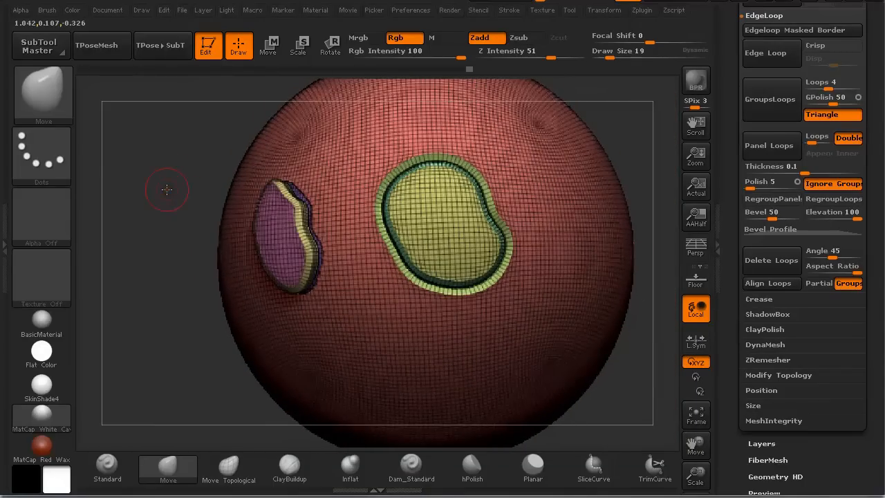
pyautogui.press('b')
pyautogui.press('m')
pyautogui.press('t')
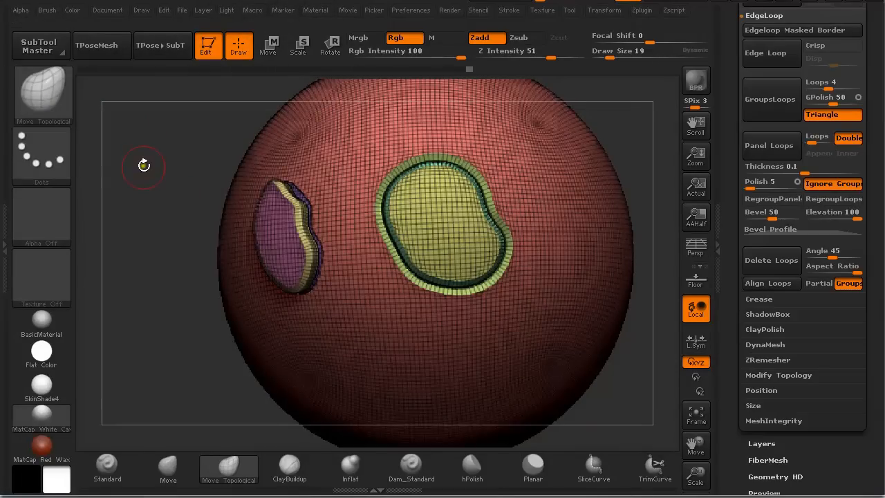
pyautogui.press('s')
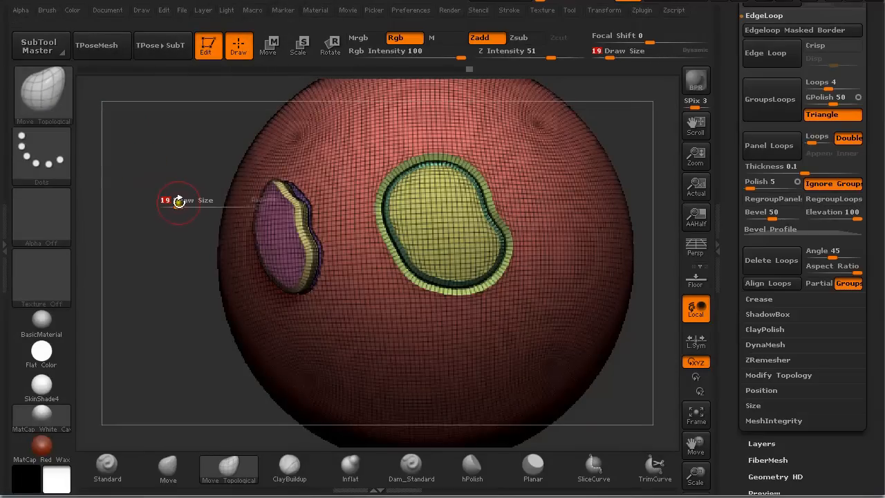
pyautogui.scroll(5, 181, 201)
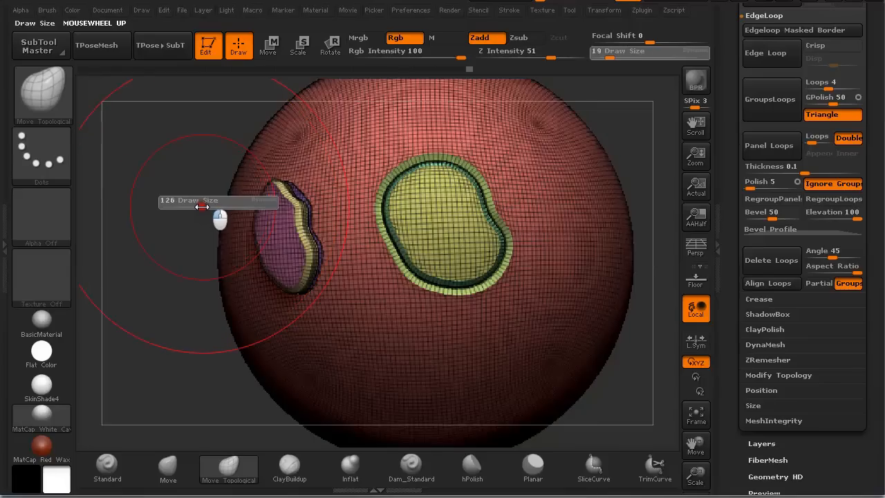
# Pull the purple panel outward off the sphere and examine its thickness and the inner shell behind the opening.
pyautogui.moveTo(191, 236)
pyautogui.keyDown('alt'); pyautogui.mouseDown()
pyautogui.moveTo(173, 208)
pyautogui.moveTo(183, 210)
pyautogui.mouseUp(); pyautogui.keyUp('alt')
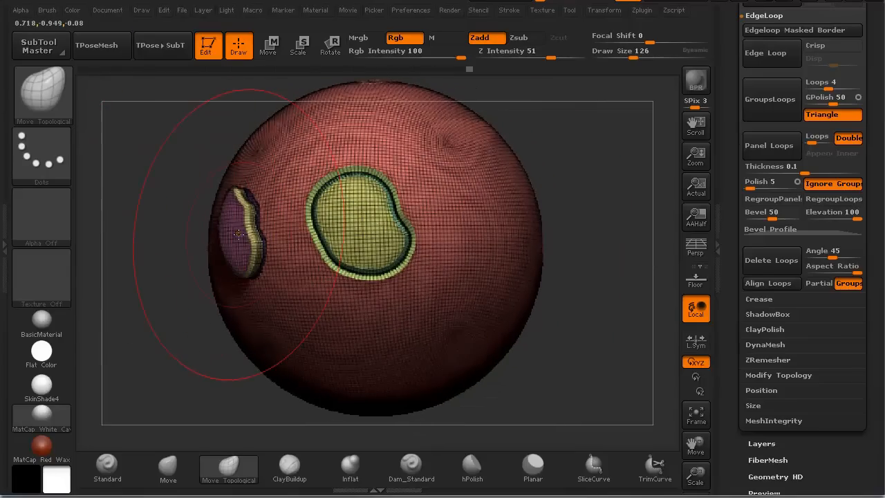
pyautogui.moveTo(238, 234)
pyautogui.mouseDown()
pyautogui.moveTo(205, 224)
pyautogui.moveTo(138, 228)
pyautogui.mouseUp()
pyautogui.moveTo(208, 198); pyautogui.dragTo(194, 188)
pyautogui.moveTo(219, 257); pyautogui.dragTo(211, 257)
pyautogui.moveTo(188, 220); pyautogui.dragTo(192, 221)
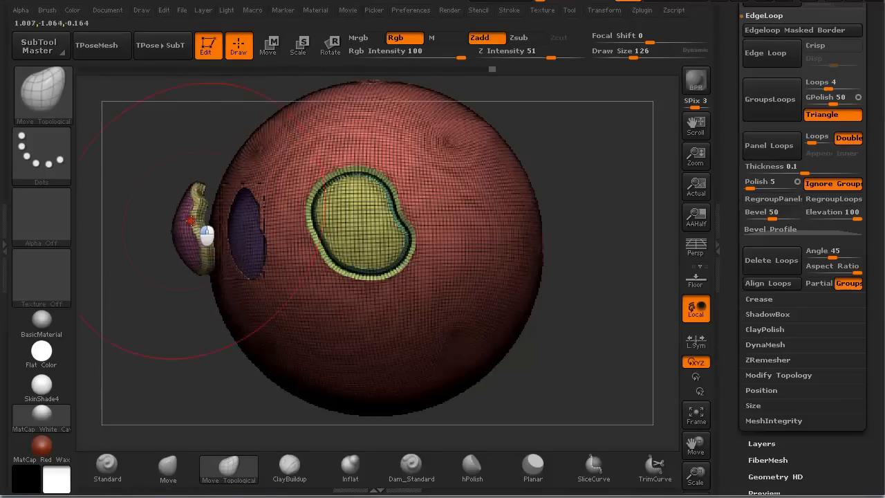
pyautogui.moveTo(157, 167)
pyautogui.mouseDown()
pyautogui.moveTo(148, 187)
pyautogui.moveTo(168, 182)
pyautogui.moveTo(148, 191)
pyautogui.moveTo(156, 164)
pyautogui.moveTo(213, 213)
pyautogui.moveTo(233, 246)
pyautogui.mouseUp()
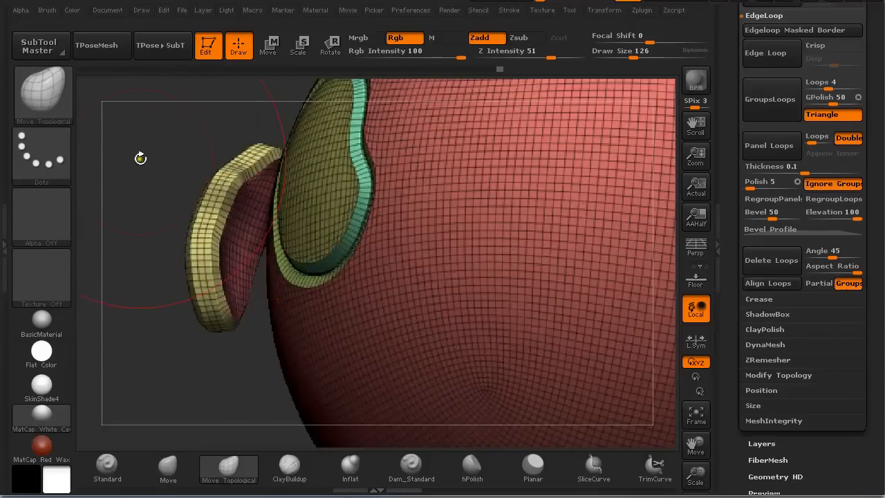
pyautogui.moveTo(141, 158)
pyautogui.keyDown('alt'); pyautogui.mouseDown()
pyautogui.moveTo(101, 108)
pyautogui.moveTo(184, 201)
pyautogui.mouseUp(); pyautogui.keyUp('alt')
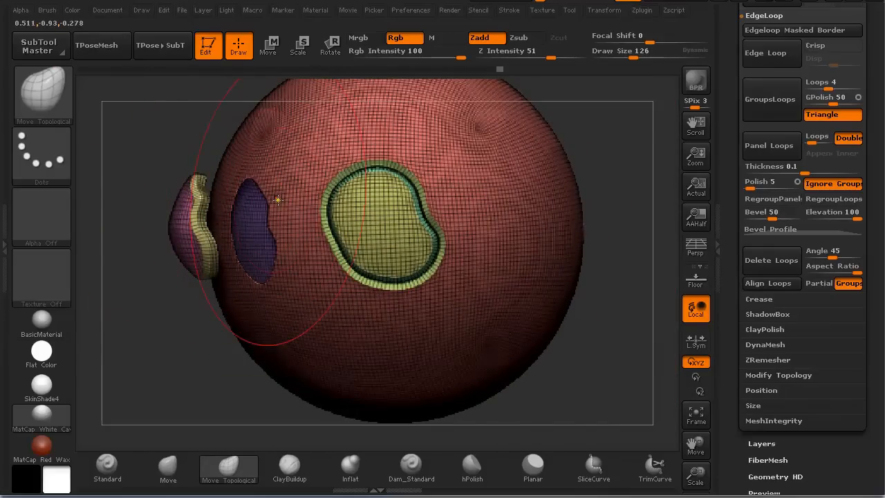
pyautogui.keyDown('alt'); pyautogui.moveTo(199, 160); pyautogui.dragTo(280, 249); pyautogui.keyUp('alt')
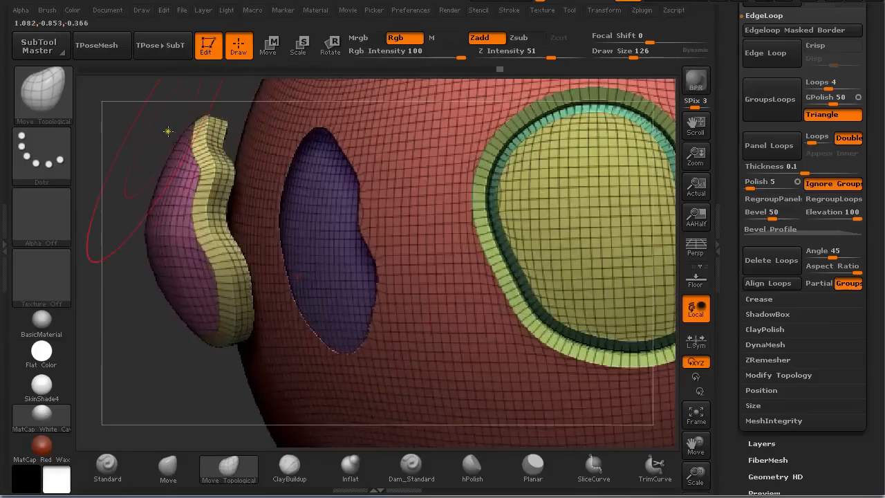
pyautogui.moveTo(150, 151); pyautogui.dragTo(191, 158)
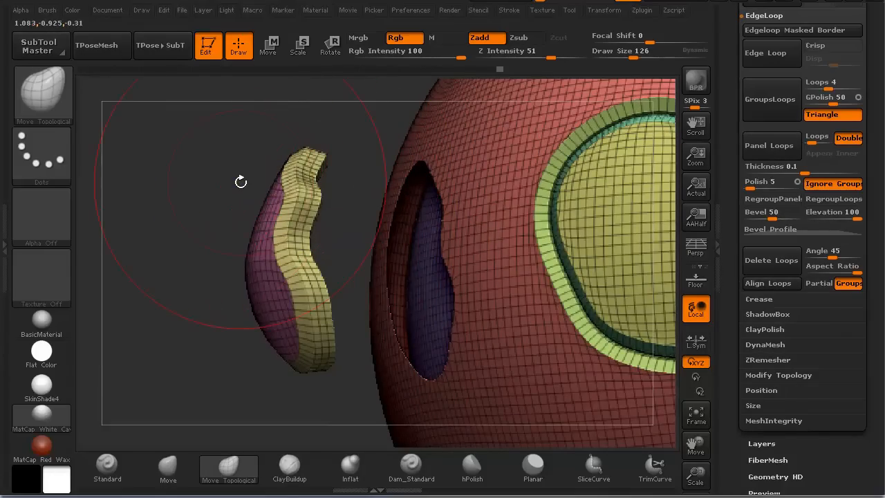
# Examine the detached purple panel, the violet surface left on the sphere, and the neighbouring bean-shaped panel from several angles.
pyautogui.moveTo(241, 181); pyautogui.dragTo(189, 98)
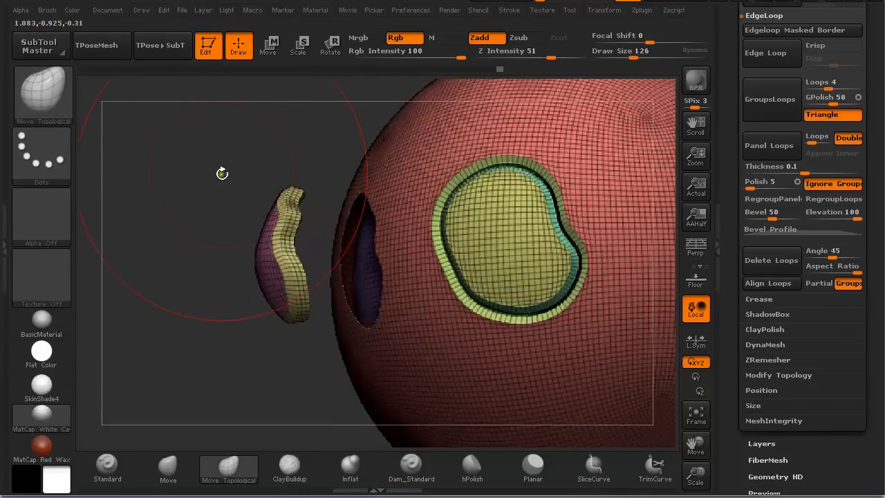
pyautogui.moveTo(222, 172); pyautogui.dragTo(248, 187)
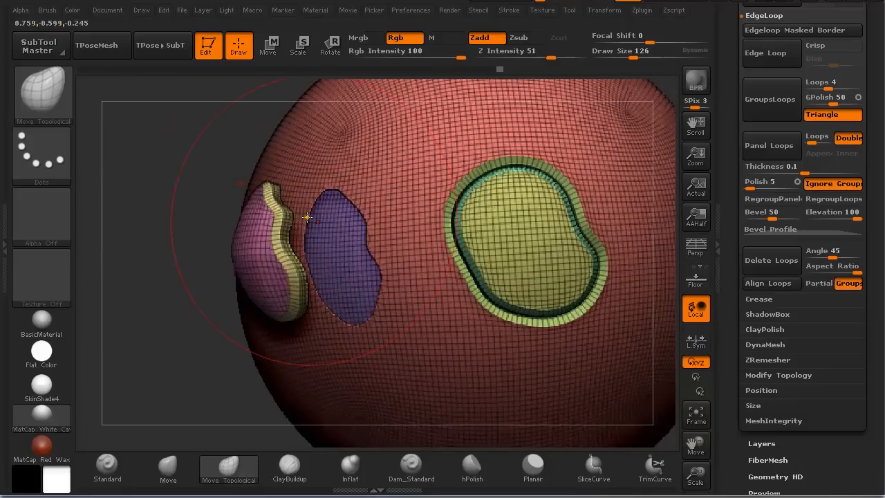
pyautogui.moveTo(203, 168)
pyautogui.mouseDown()
pyautogui.moveTo(173, 166)
pyautogui.moveTo(173, 150)
pyautogui.moveTo(196, 161)
pyautogui.mouseUp()
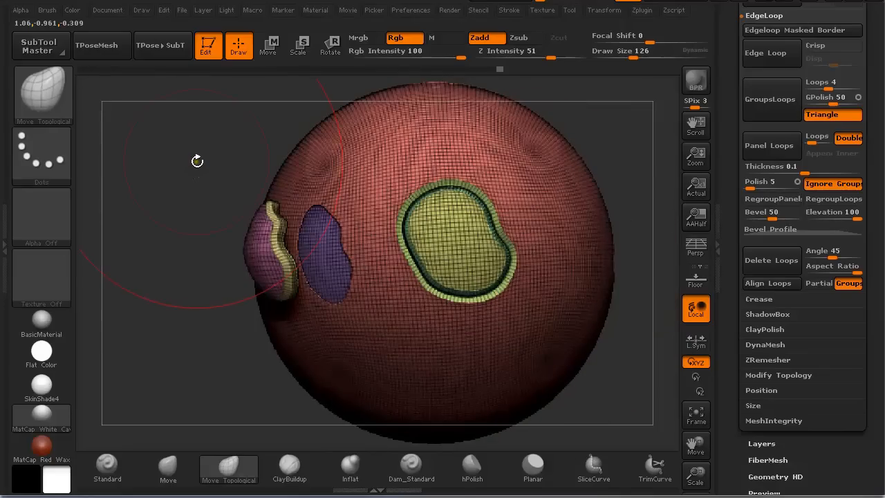
pyautogui.moveTo(209, 169); pyautogui.dragTo(215, 183)
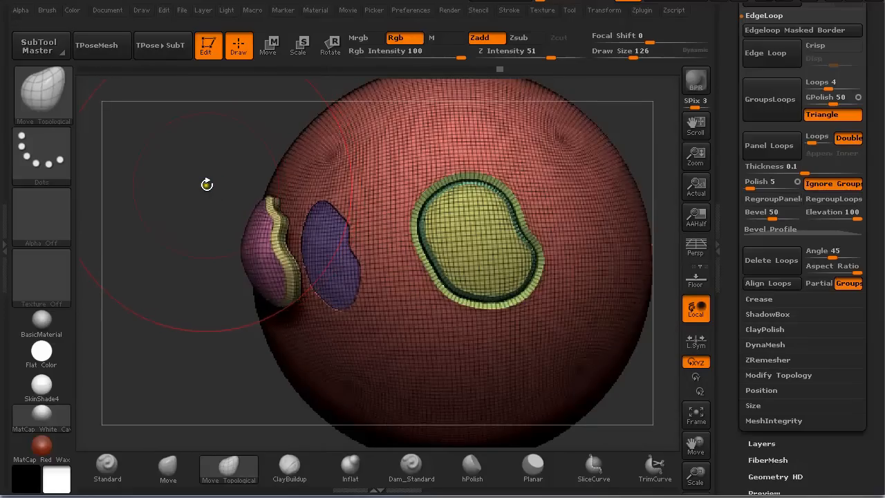
pyautogui.moveTo(186, 181); pyautogui.dragTo(189, 176)
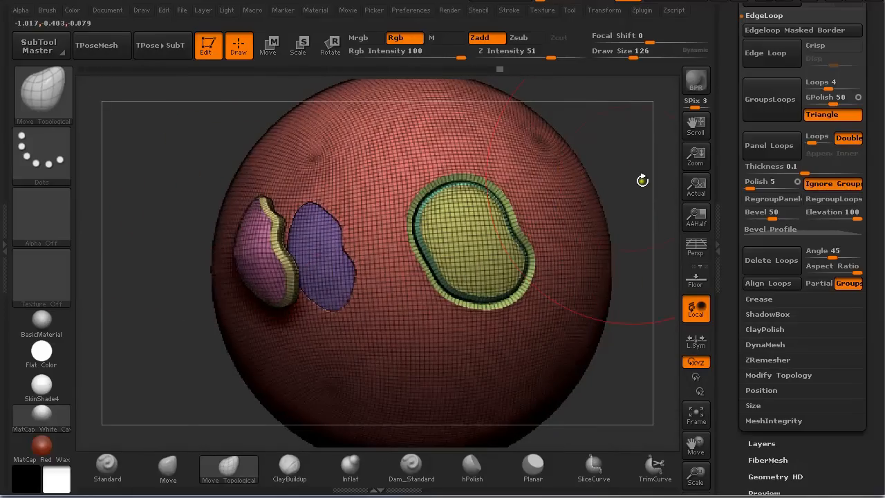
pyautogui.moveTo(634, 179)
pyautogui.mouseDown()
pyautogui.moveTo(583, 217)
pyautogui.moveTo(593, 286)
pyautogui.mouseUp()
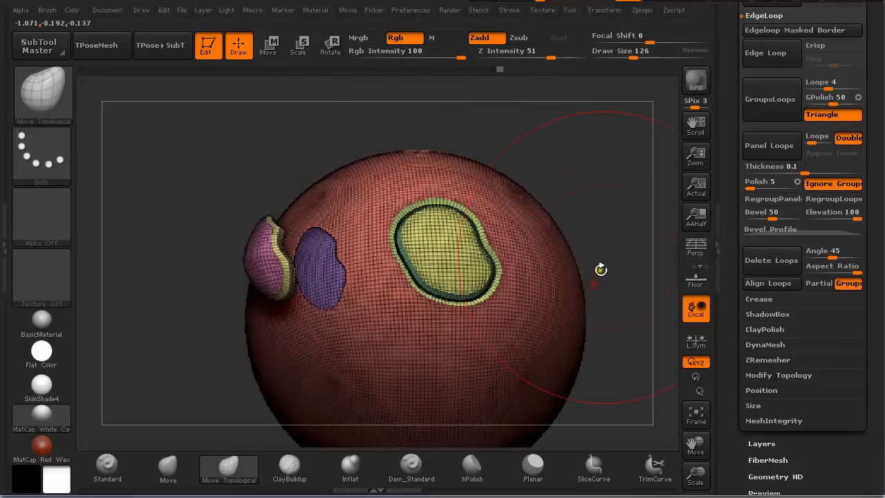
# With draw size 17, mask an elongated patch on the sphere below the yellow panel and convert it into a new polygroup.
pyautogui.press('s')
pyautogui.moveTo(603, 241)
pyautogui.mouseDown()
pyautogui.moveTo(570, 242)
pyautogui.moveTo(606, 208)
pyautogui.moveTo(578, 160)
pyautogui.moveTo(606, 203)
pyautogui.moveTo(598, 204)
pyautogui.mouseUp()
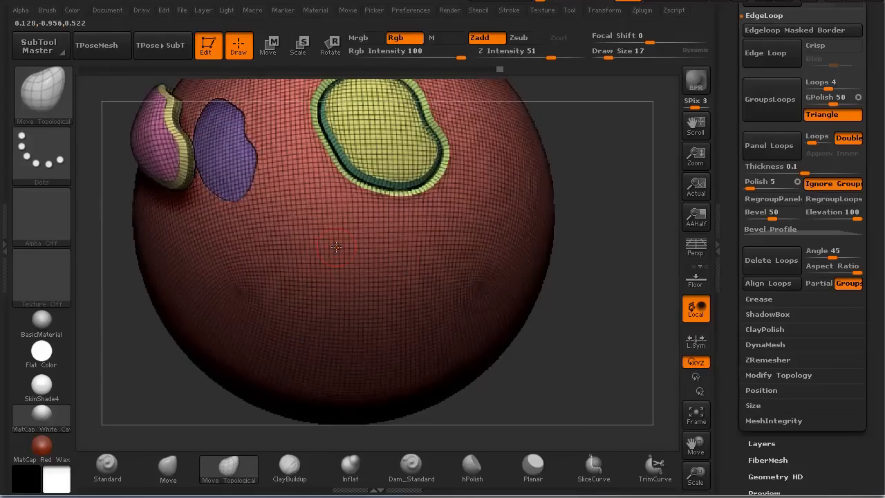
pyautogui.moveTo(297, 239)
pyautogui.keyDown('ctrl'); pyautogui.mouseDown()
pyautogui.moveTo(324, 241)
pyautogui.moveTo(314, 276)
pyautogui.moveTo(332, 262)
pyautogui.moveTo(319, 257)
pyautogui.mouseUp(); pyautogui.keyUp('ctrl')
pyautogui.moveTo(571, 352); pyautogui.dragTo(571, 333)
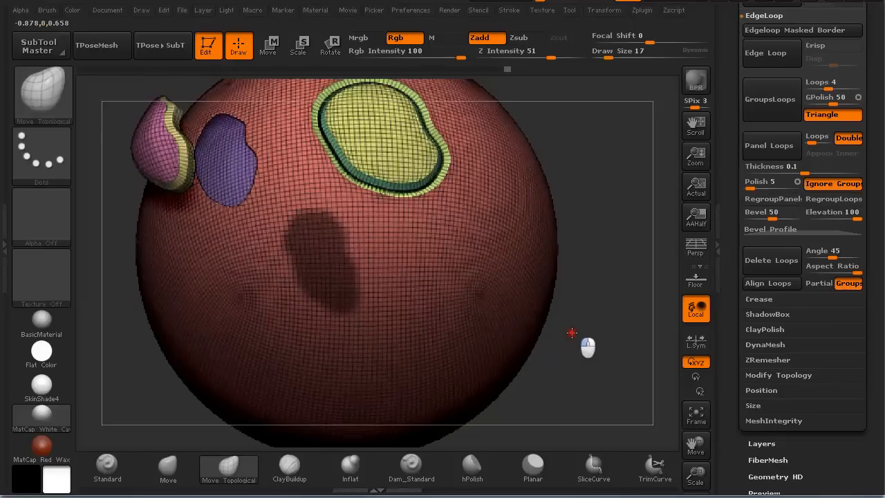
pyautogui.hotkey('ctrl', 'w')
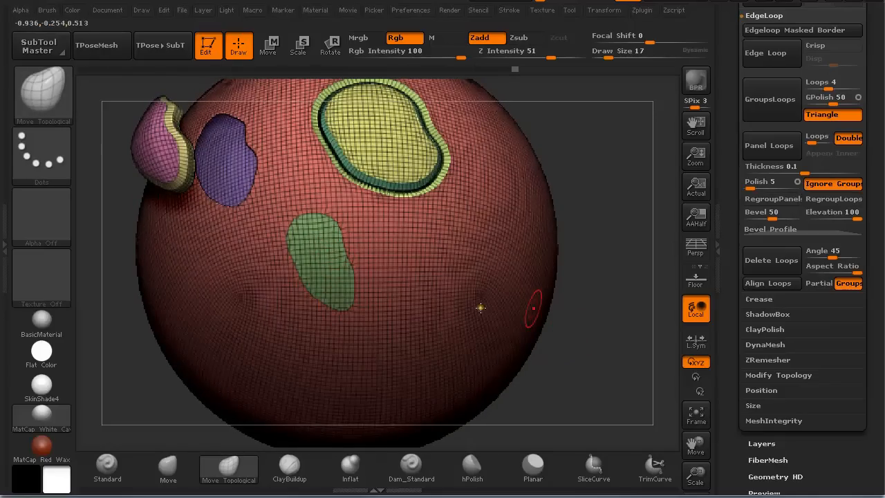
# Isolate the new green patch, enable Append, run Panel Loops at thickness 0.1, and clear the mask on the rest of the model.
pyautogui.keyDown('alt'); pyautogui.moveTo(600, 335); pyautogui.dragTo(600, 314); pyautogui.keyUp('alt')
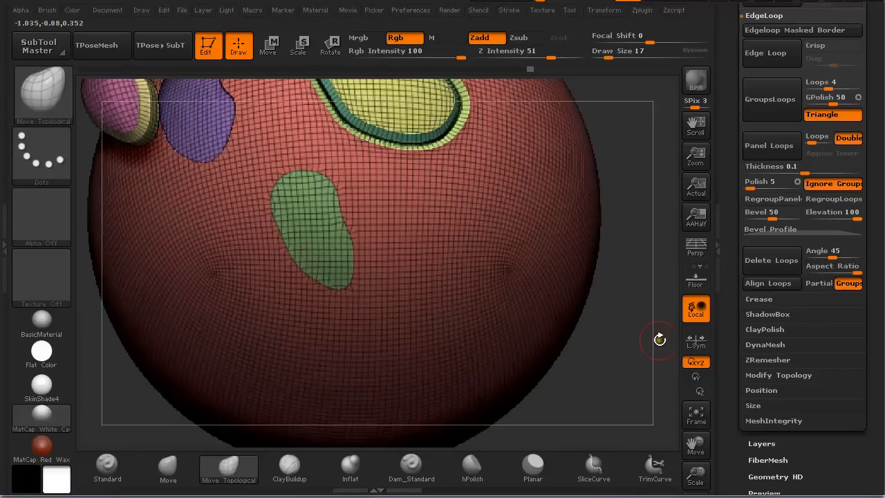
pyautogui.keyDown('ctrl'); pyautogui.keyDown('shift'); pyautogui.click(304, 223); pyautogui.keyUp('shift'); pyautogui.keyUp('ctrl')
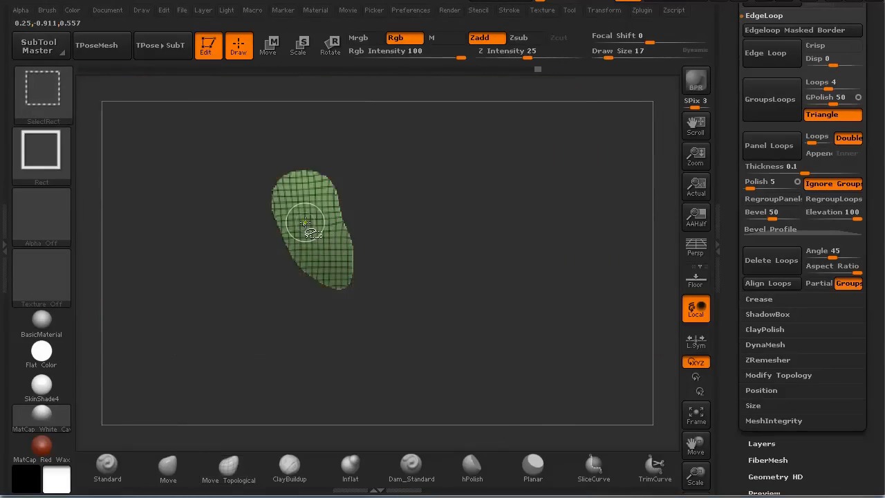
pyautogui.click(823, 153)
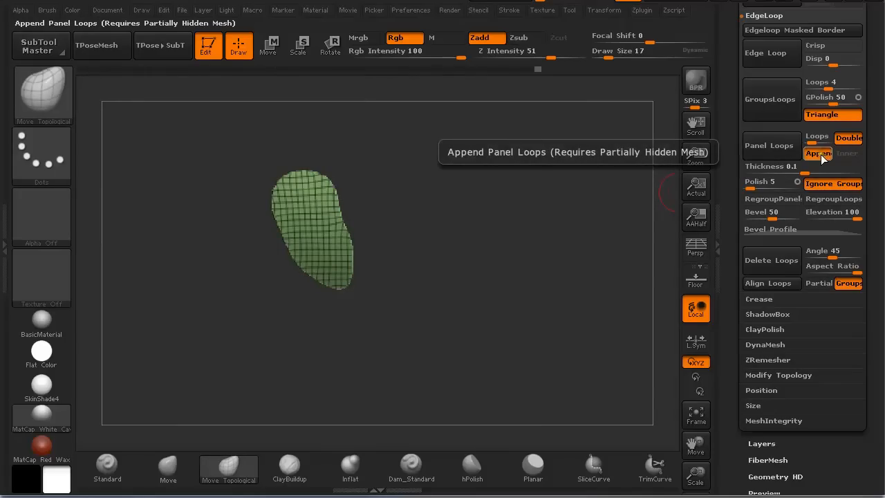
pyautogui.click(767, 145)
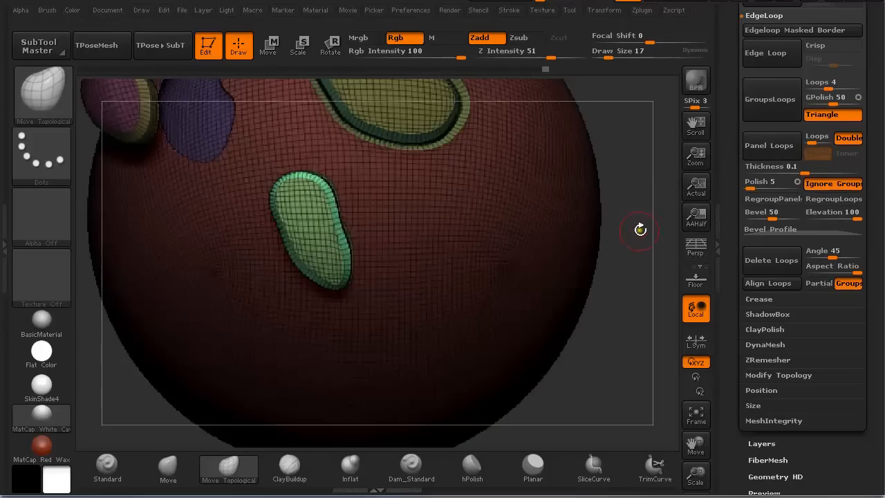
pyautogui.moveTo(626, 186)
pyautogui.keyDown('ctrl'); pyautogui.mouseDown()
pyautogui.moveTo(643, 223)
pyautogui.moveTo(599, 185)
pyautogui.mouseUp(); pyautogui.keyUp('ctrl')
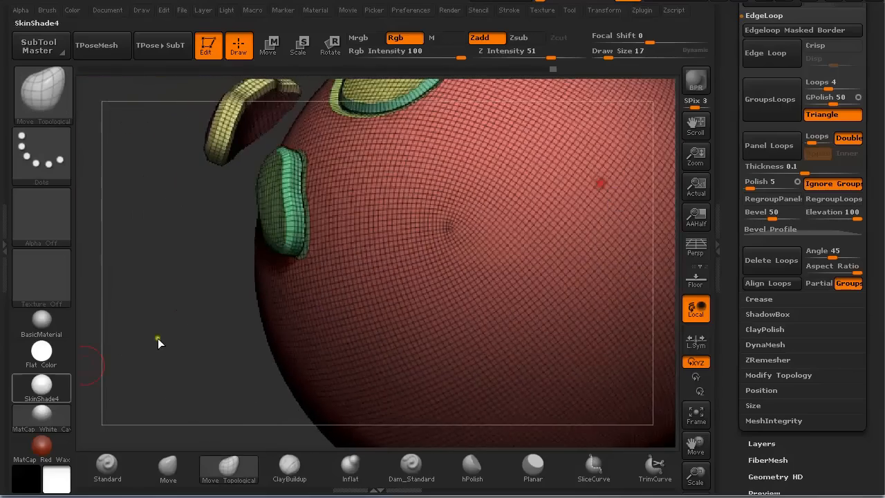
# Inspect the appended green panel's rim, its thickness and the original patch beneath it from several angles.
pyautogui.keyDown('alt'); pyautogui.moveTo(127, 302); pyautogui.dragTo(245, 412); pyautogui.keyUp('alt')
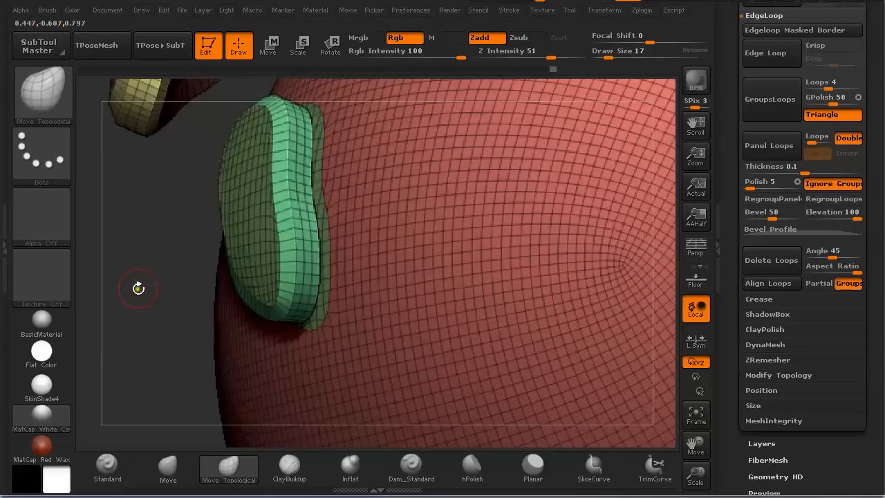
pyautogui.moveTo(138, 288); pyautogui.dragTo(129, 288)
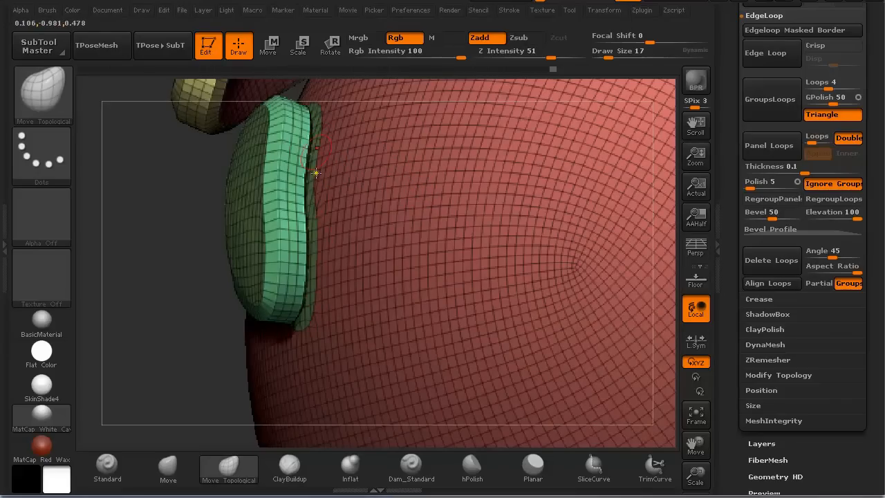
pyautogui.moveTo(175, 211); pyautogui.dragTo(221, 232)
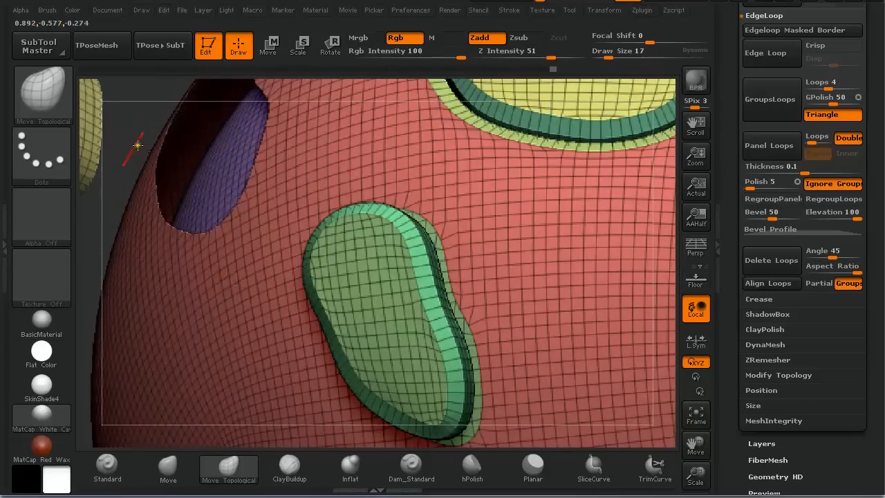
pyautogui.moveTo(125, 155); pyautogui.dragTo(91, 68)
pyautogui.moveTo(110, 209); pyautogui.dragTo(586, 197)
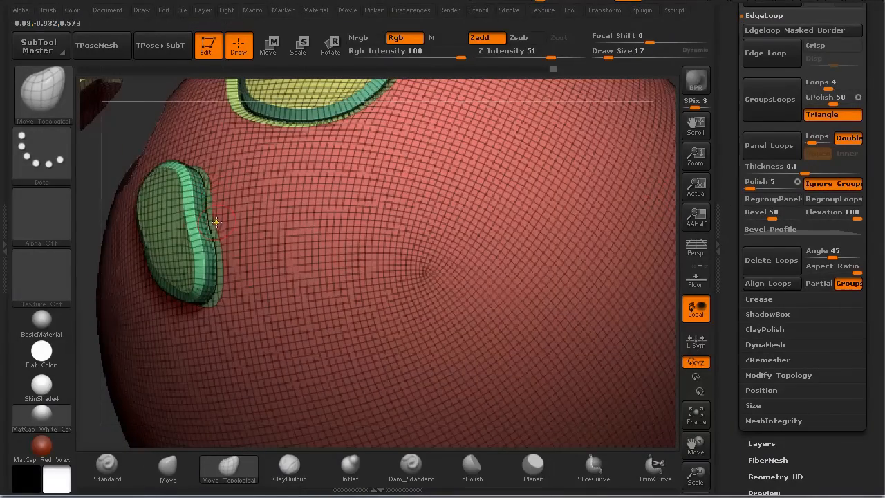
pyautogui.keyDown('alt'); pyautogui.moveTo(142, 132); pyautogui.dragTo(66, 25); pyautogui.keyUp('alt')
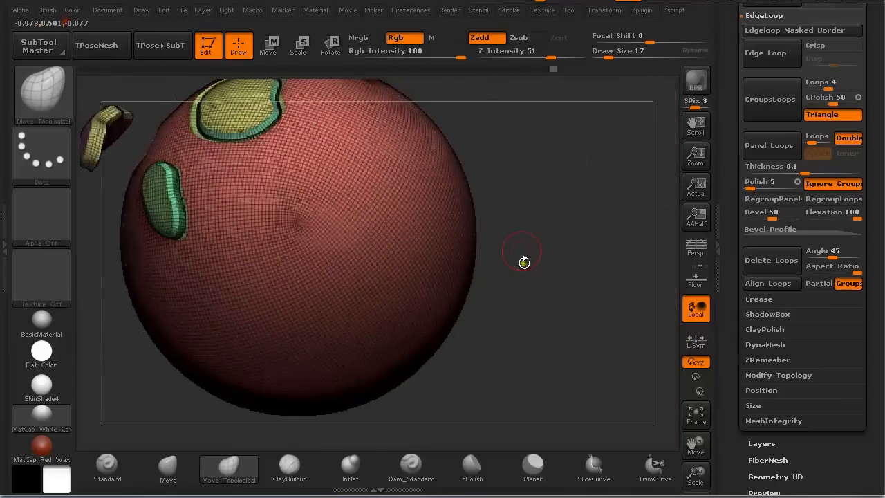
pyautogui.keyDown('alt'); pyautogui.moveTo(524, 261); pyautogui.dragTo(202, 377); pyautogui.keyUp('alt')
pyautogui.moveTo(132, 313); pyautogui.dragTo(145, 316)
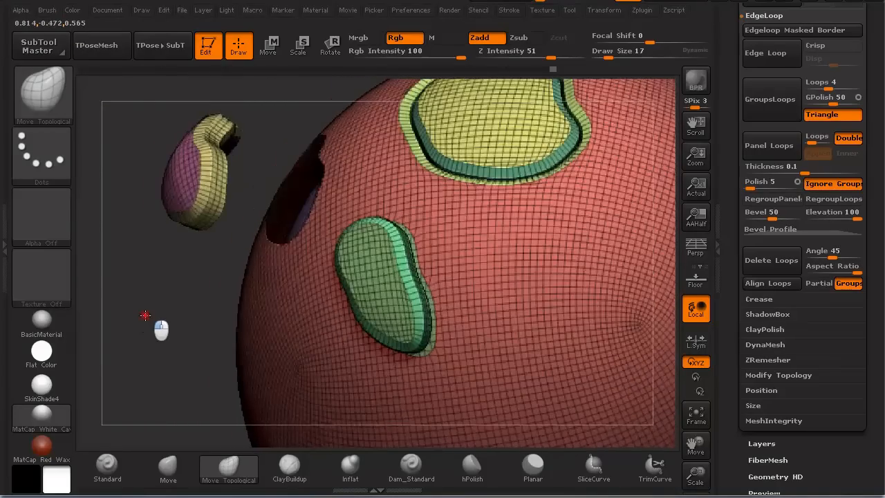
# Isolate the green panel face and underlying patch, split them into separate polygroups with Auto Groups, and unhide the full model.
pyautogui.hotkey('ctrl', 'shift')
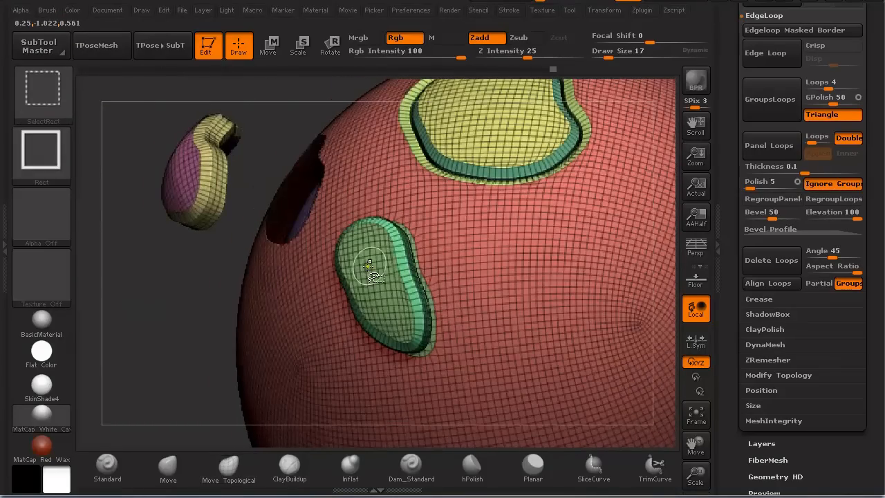
pyautogui.keyDown('ctrl'); pyautogui.keyDown('shift'); pyautogui.click(390, 273); pyautogui.keyUp('shift'); pyautogui.keyUp('ctrl')
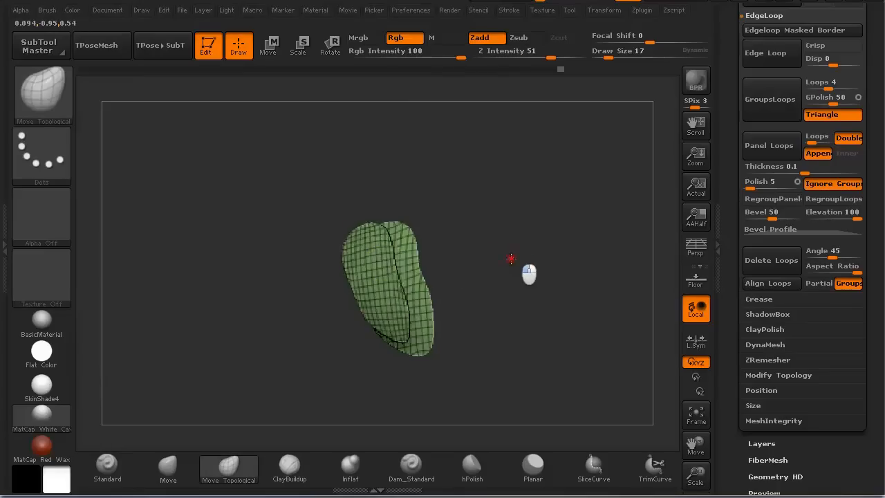
pyautogui.moveTo(511, 259)
pyautogui.mouseDown()
pyautogui.moveTo(476, 244)
pyautogui.moveTo(494, 254)
pyautogui.mouseUp()
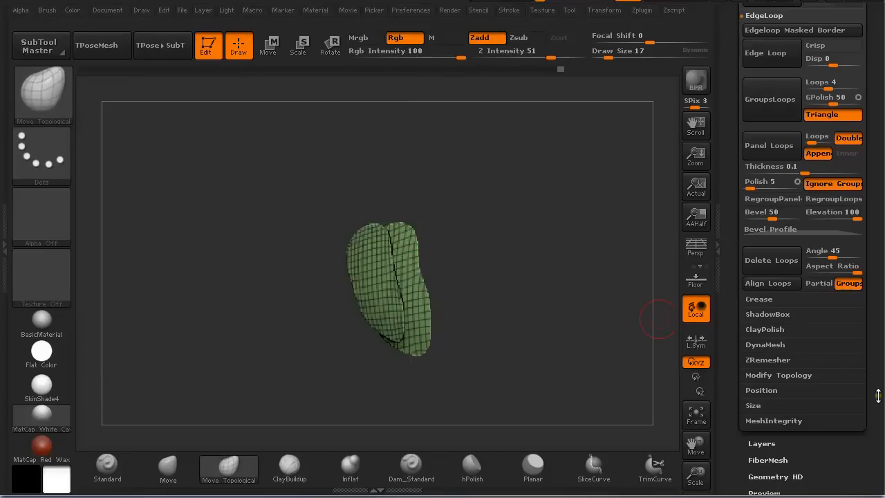
pyautogui.scroll(-5, 871, 346)
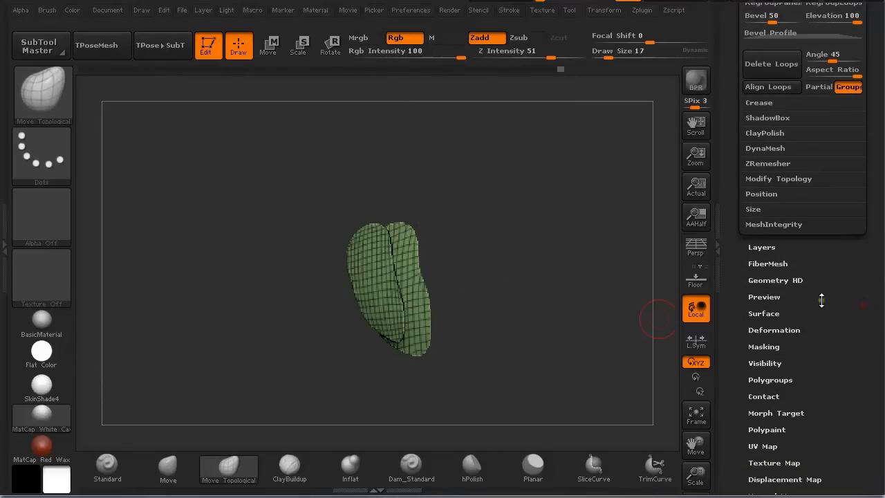
pyautogui.click(768, 380)
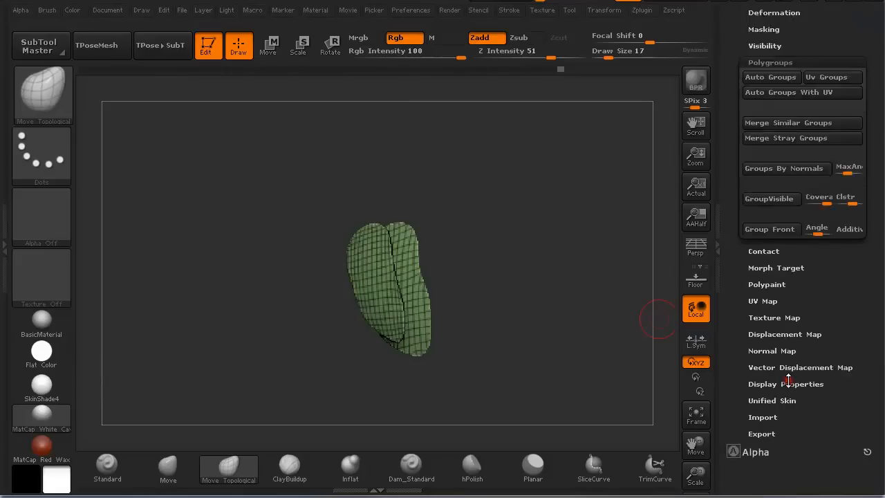
pyautogui.scroll(2, 875, 117)
pyautogui.scroll(3, 877, 126)
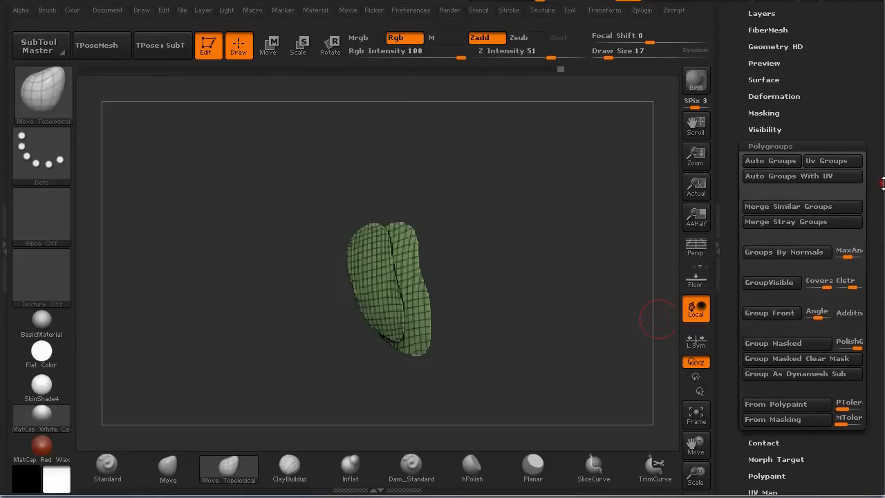
pyautogui.click(772, 168)
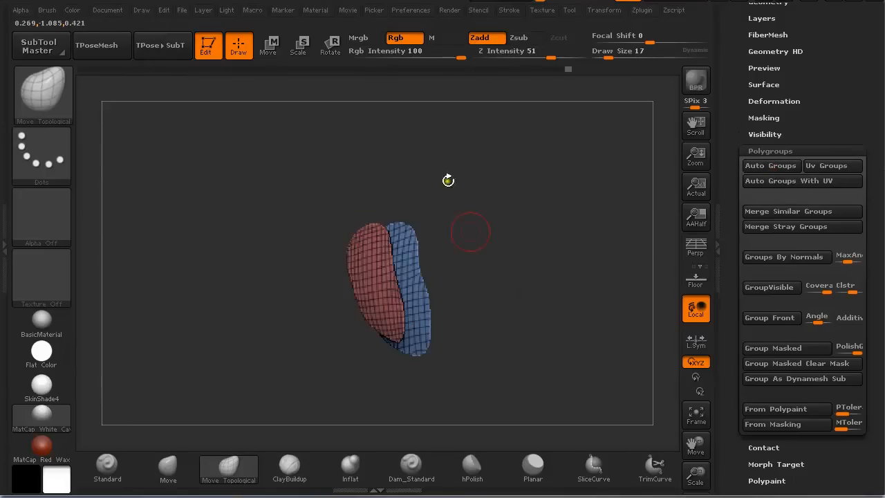
pyautogui.moveTo(381, 309); pyautogui.dragTo(310, 204)
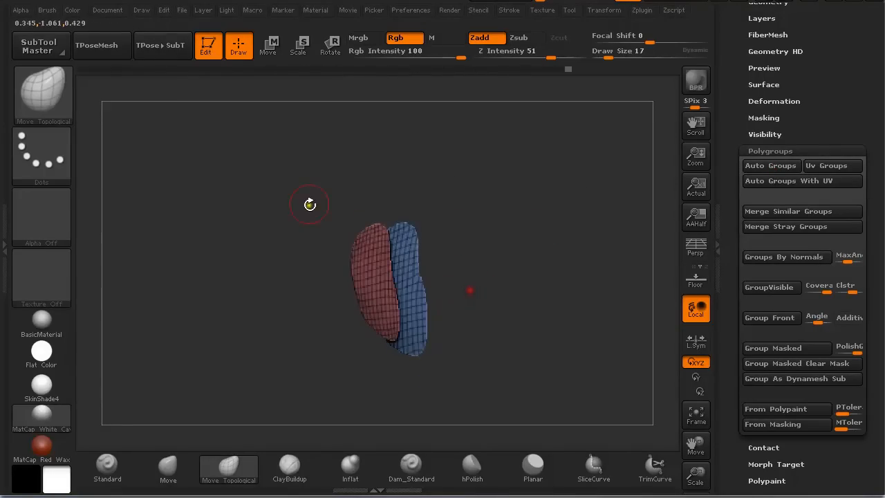
pyautogui.keyDown('ctrl'); pyautogui.keyDown('shift'); pyautogui.click(516, 227); pyautogui.keyUp('shift'); pyautogui.keyUp('ctrl')
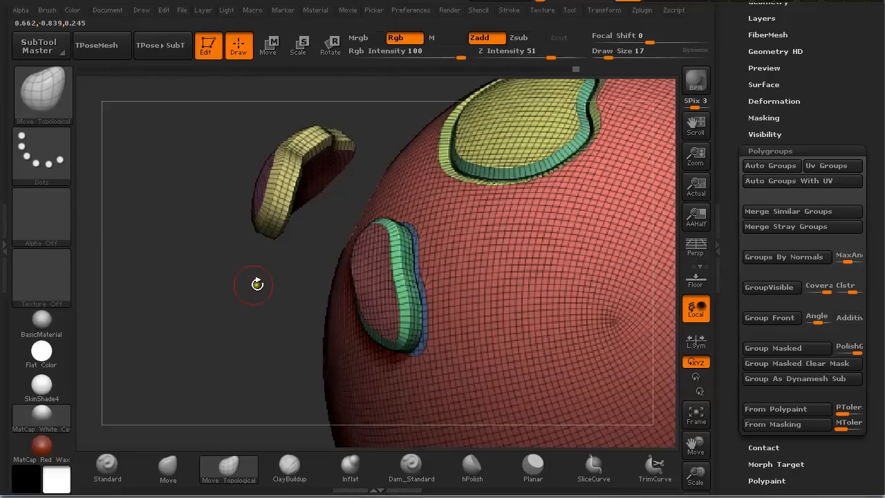
# Isolate the appended panel's front face, extend visibility to its rim, inspect the panel from the side, and restore the full model.
pyautogui.moveTo(247, 286)
pyautogui.mouseDown()
pyautogui.moveTo(245, 301)
pyautogui.moveTo(238, 292)
pyautogui.mouseUp()
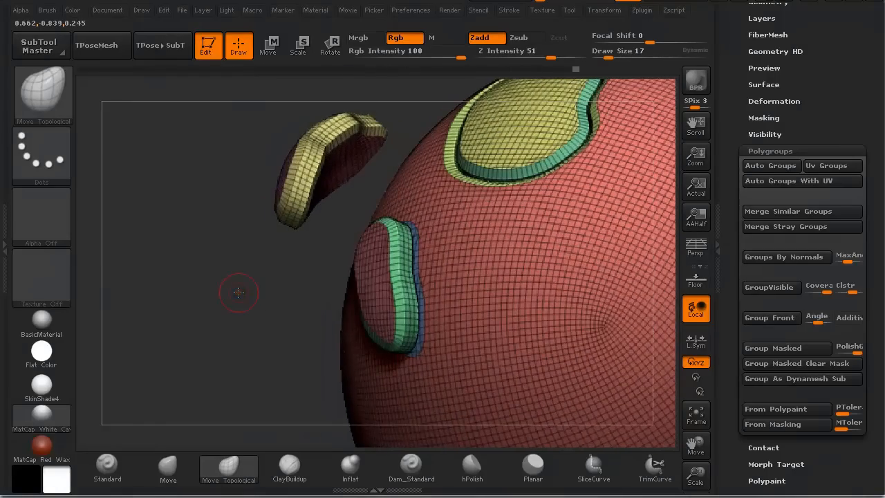
pyautogui.hotkey('ctrl', 'shift')
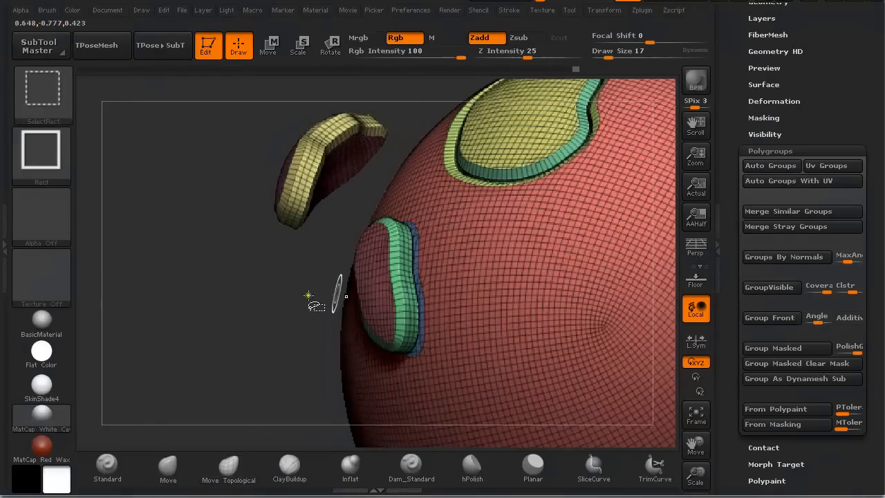
pyautogui.keyDown('ctrl'); pyautogui.keyDown('shift'); pyautogui.click(372, 278); pyautogui.keyUp('shift'); pyautogui.keyUp('ctrl')
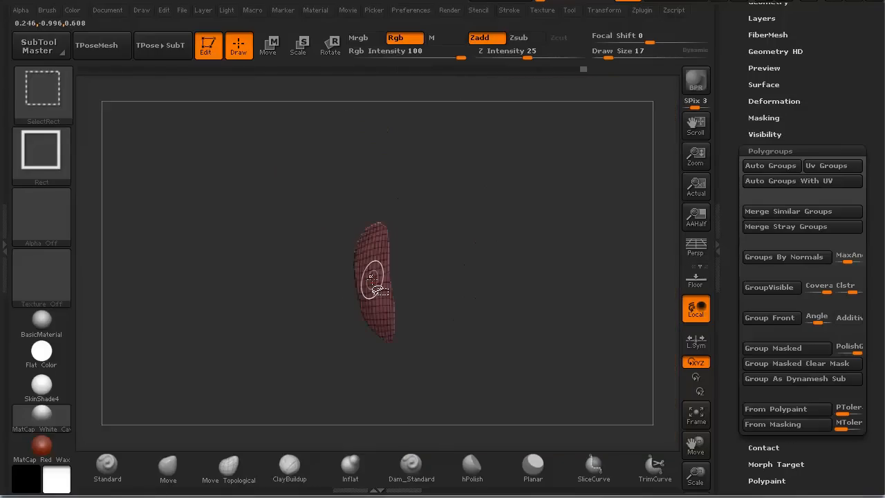
pyautogui.keyDown('ctrl'); pyautogui.keyDown('shift'); pyautogui.click(459, 345); pyautogui.keyUp('shift'); pyautogui.keyUp('ctrl')
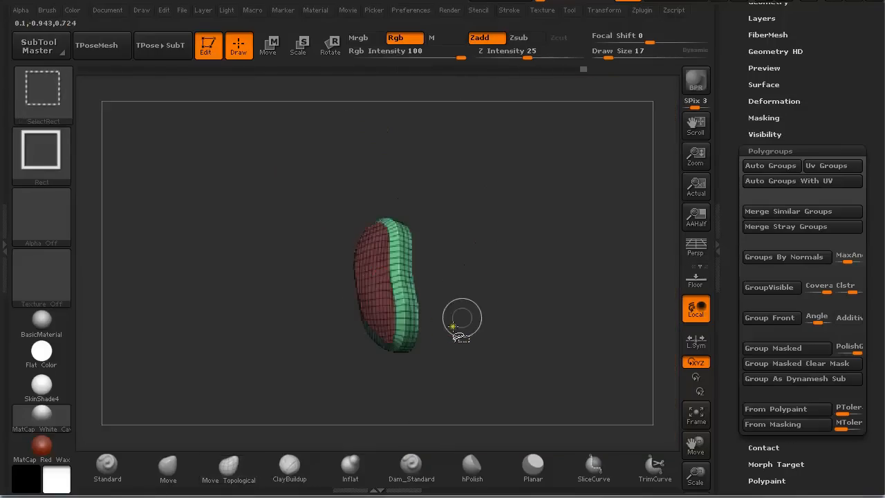
pyautogui.moveTo(514, 322); pyautogui.dragTo(497, 271)
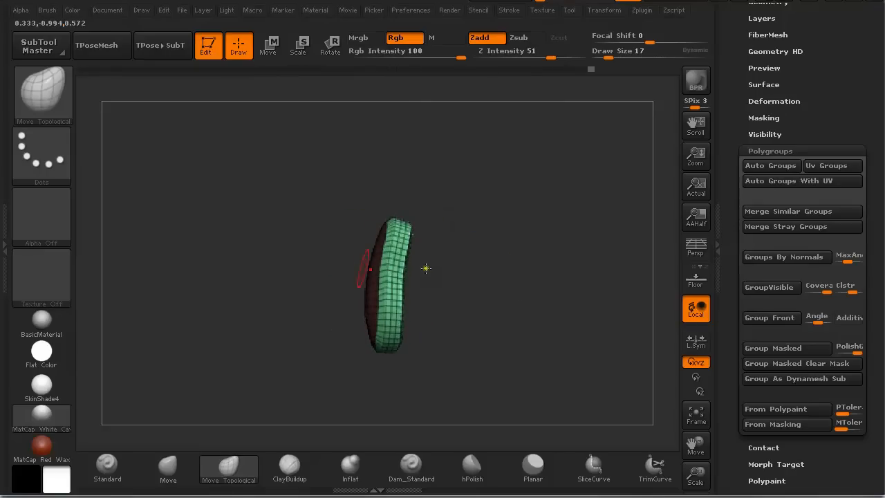
pyautogui.keyDown('ctrl'); pyautogui.keyDown('shift'); pyautogui.click(252, 269); pyautogui.keyUp('shift'); pyautogui.keyUp('ctrl')
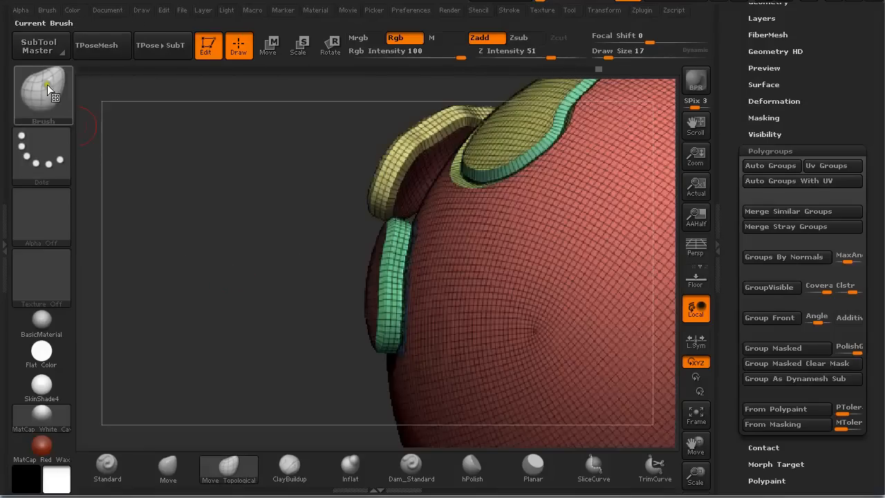
# Enlarge the Move Topological brush to draw size 105 and pull the green-rimmed panel away from the sphere, exposing the blue patch beneath.
pyautogui.moveTo(276, 332)
pyautogui.mouseDown()
pyautogui.moveTo(250, 267)
pyautogui.moveTo(312, 293)
pyautogui.mouseUp()
pyautogui.press('s')
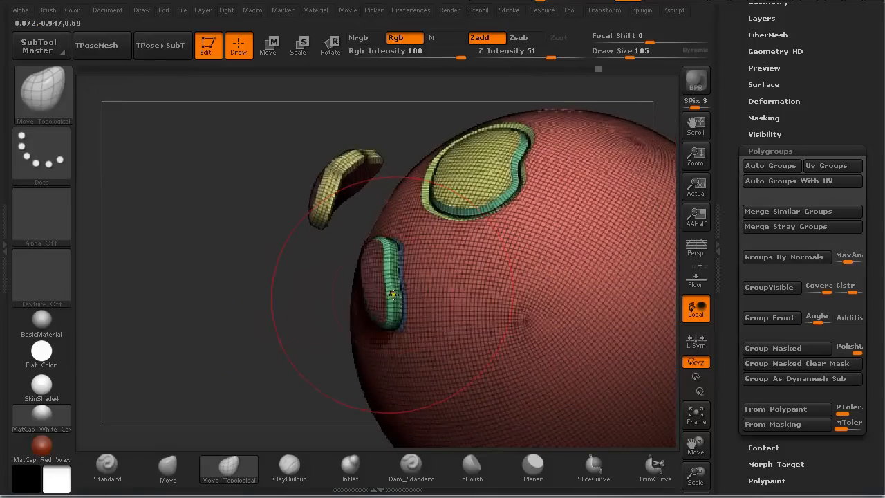
pyautogui.moveTo(389, 298); pyautogui.dragTo(338, 295)
pyautogui.moveTo(367, 254); pyautogui.dragTo(354, 258)
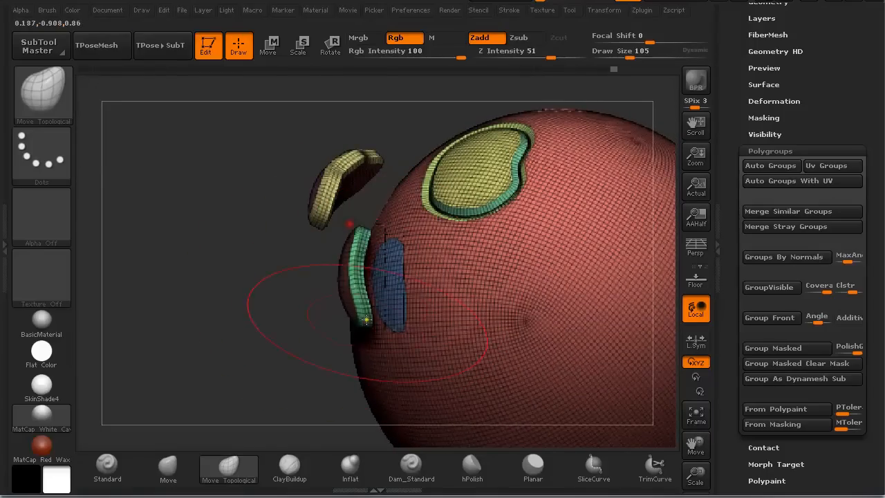
pyautogui.moveTo(223, 261)
pyautogui.mouseDown()
pyautogui.moveTo(236, 265)
pyautogui.moveTo(230, 276)
pyautogui.moveTo(332, 408)
pyautogui.mouseUp()
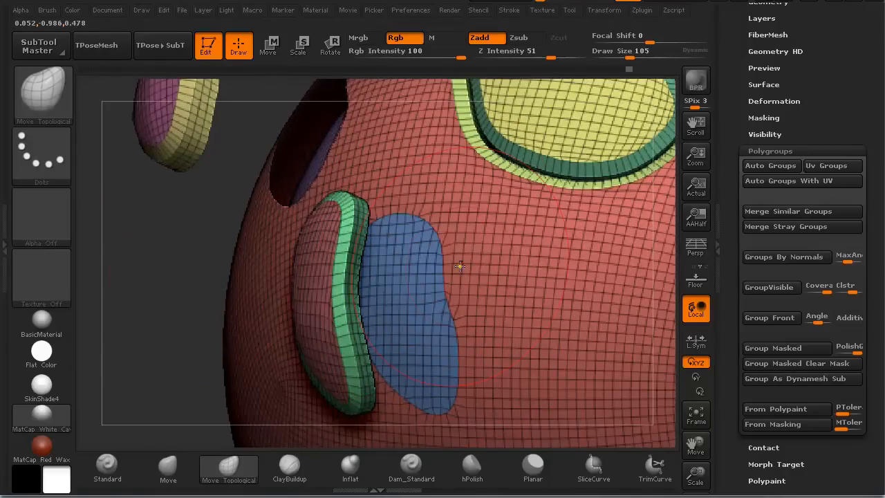
pyautogui.moveTo(220, 267); pyautogui.dragTo(192, 205)
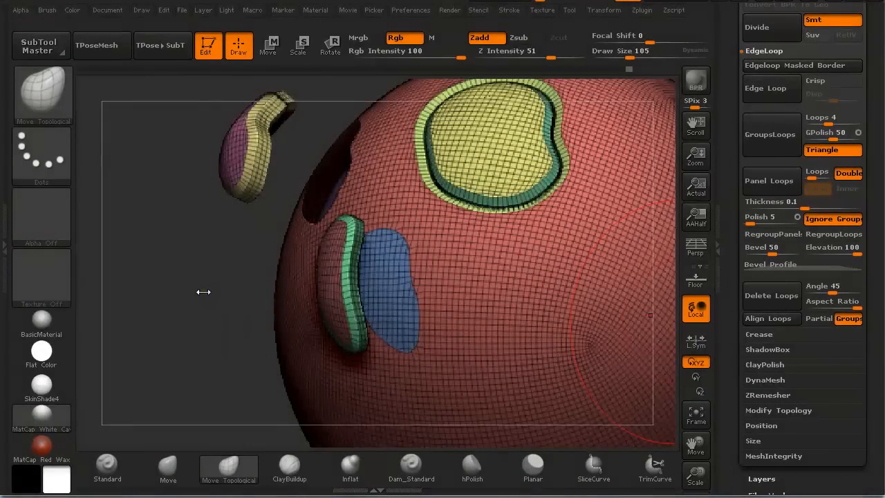
# Inspect the pulled panel and the sphere surface beneath it with the polyframe hidden, and restore the polyframe display.
pyautogui.keyDown('alt'); pyautogui.moveTo(194, 271); pyautogui.dragTo(201, 288); pyautogui.keyUp('alt')
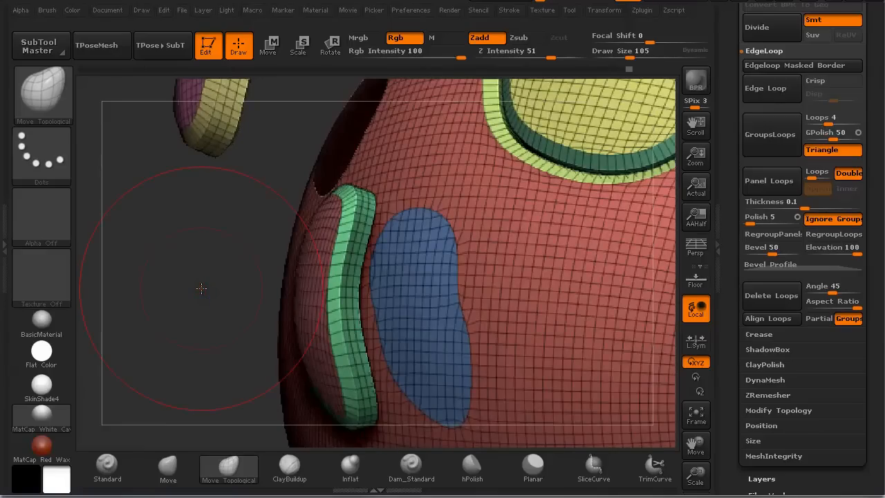
pyautogui.hotkey('shift', 'f')
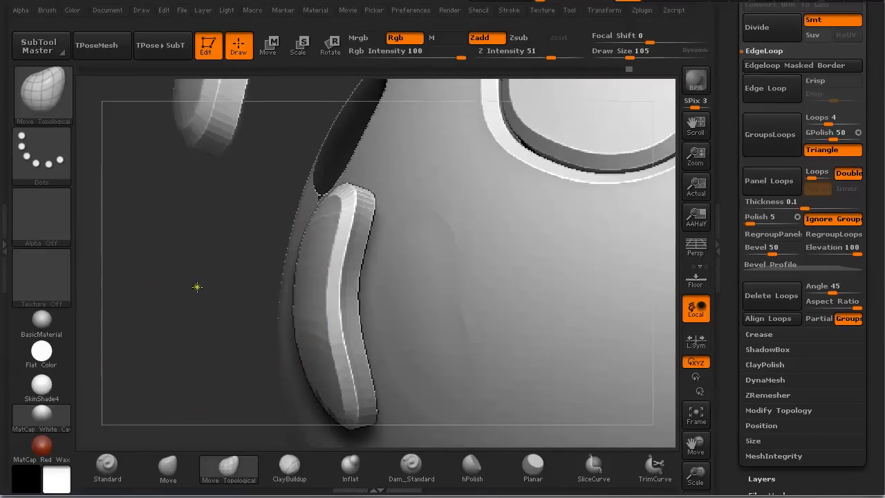
pyautogui.moveTo(197, 286)
pyautogui.mouseDown()
pyautogui.moveTo(184, 264)
pyautogui.moveTo(213, 311)
pyautogui.mouseUp()
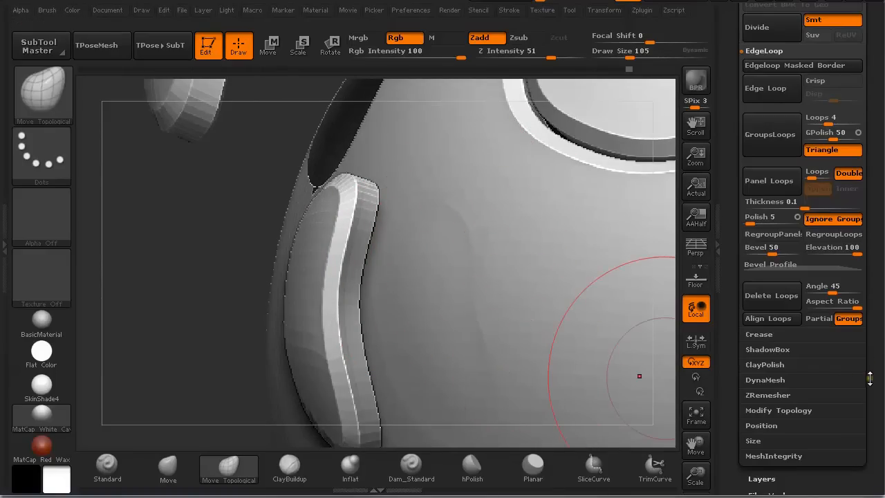
pyautogui.scroll(-5, 859, 262)
pyautogui.click(778, 299)
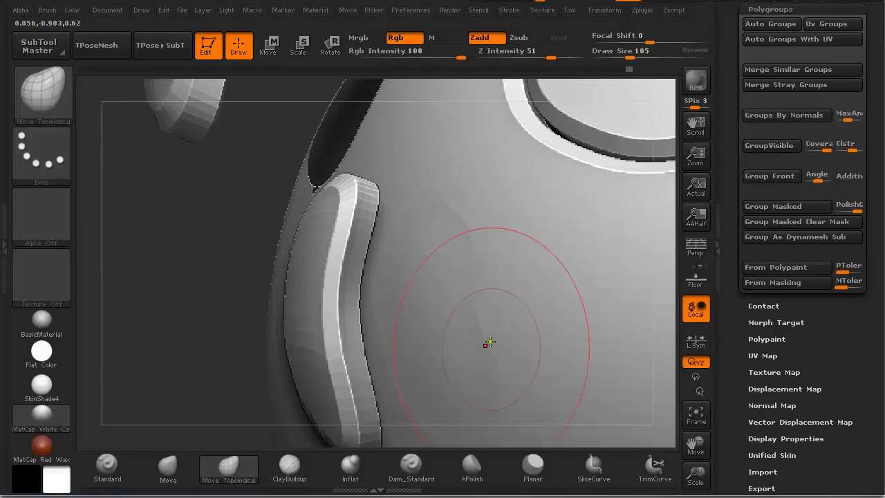
pyautogui.keyDown('alt'); pyautogui.moveTo(160, 241); pyautogui.dragTo(107, 83); pyautogui.keyUp('alt')
pyautogui.moveTo(190, 233); pyautogui.dragTo(160, 202)
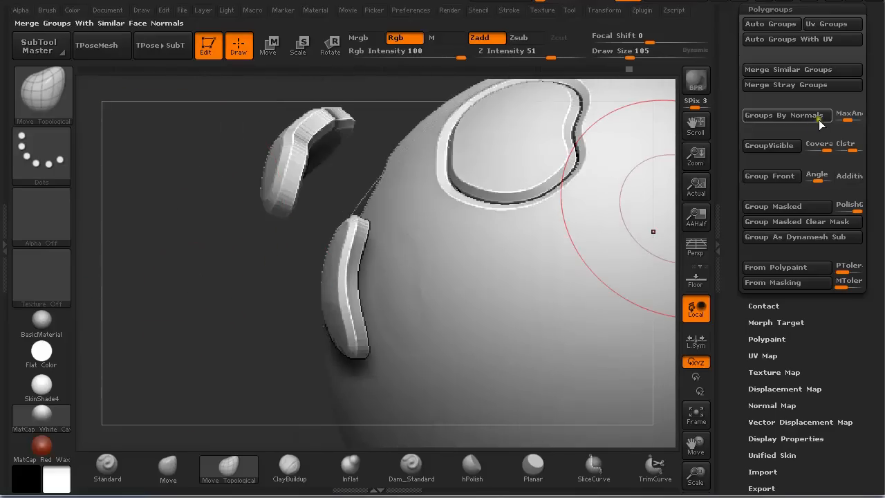
pyautogui.moveTo(874, 102); pyautogui.dragTo(863, 144)
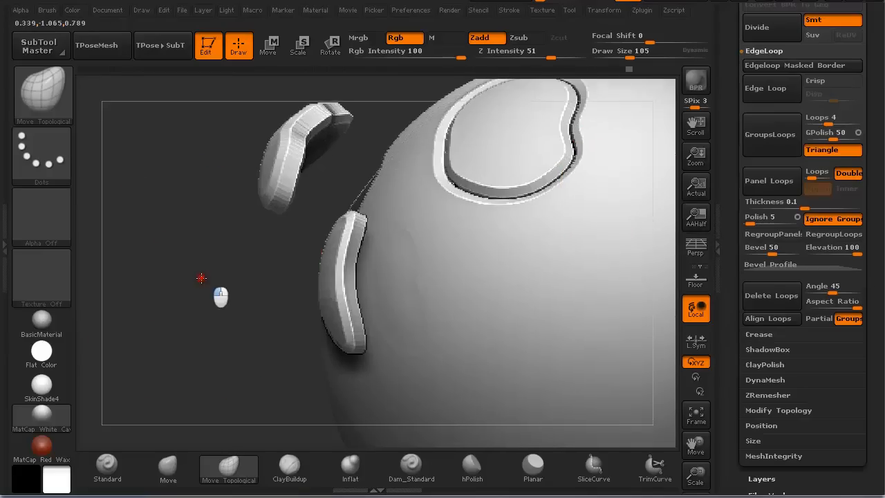
pyautogui.moveTo(200, 279); pyautogui.dragTo(184, 264)
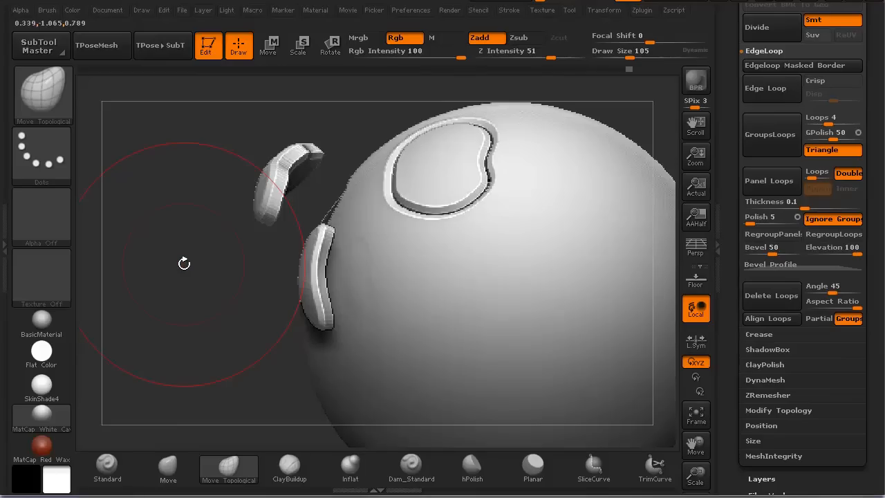
pyautogui.hotkey('shift', 'f')
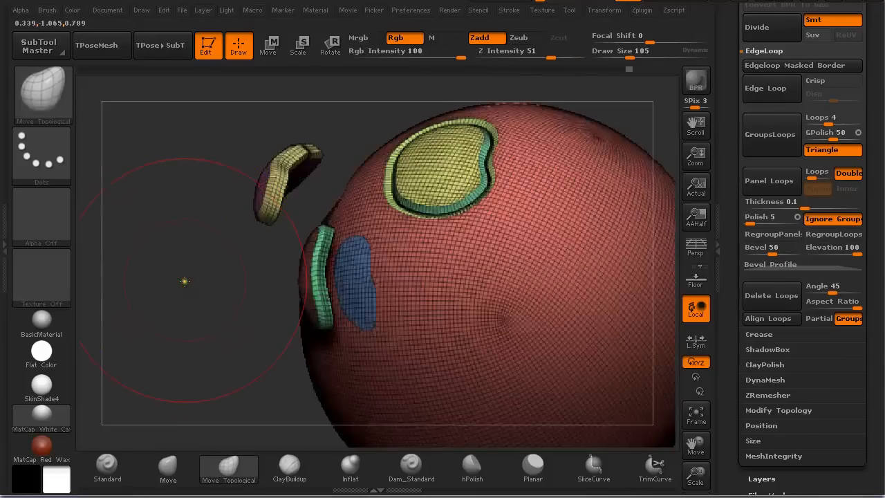
# Reduce the draw size to 17, paint an elongated mask beside the blue patch, and convert it into a new polygroup.
pyautogui.moveTo(182, 281)
pyautogui.mouseDown()
pyautogui.moveTo(203, 318)
pyautogui.moveTo(128, 261)
pyautogui.mouseUp()
pyautogui.press('s')
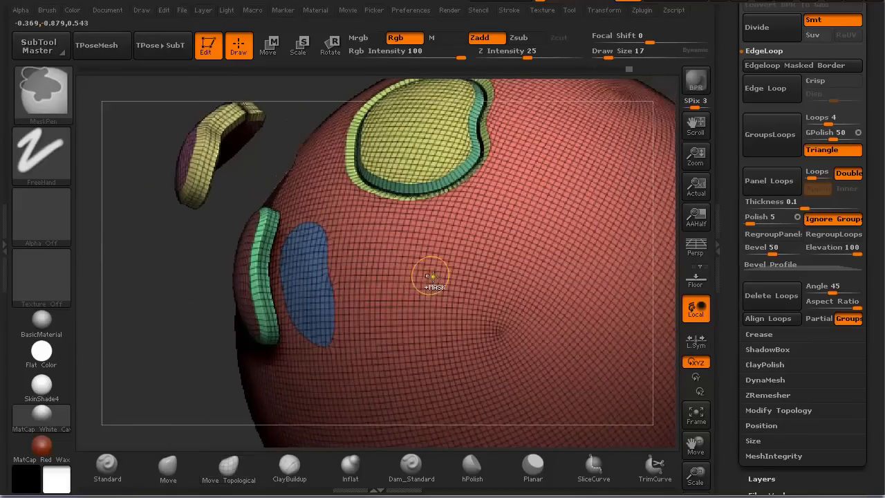
pyautogui.moveTo(430, 277)
pyautogui.keyDown('ctrl'); pyautogui.mouseDown()
pyautogui.moveTo(427, 288)
pyautogui.moveTo(444, 262)
pyautogui.mouseUp(); pyautogui.keyUp('ctrl')
pyautogui.moveTo(434, 311)
pyautogui.keyDown('ctrl'); pyautogui.mouseDown()
pyautogui.moveTo(444, 336)
pyautogui.moveTo(456, 286)
pyautogui.moveTo(438, 257)
pyautogui.mouseUp(); pyautogui.keyUp('ctrl')
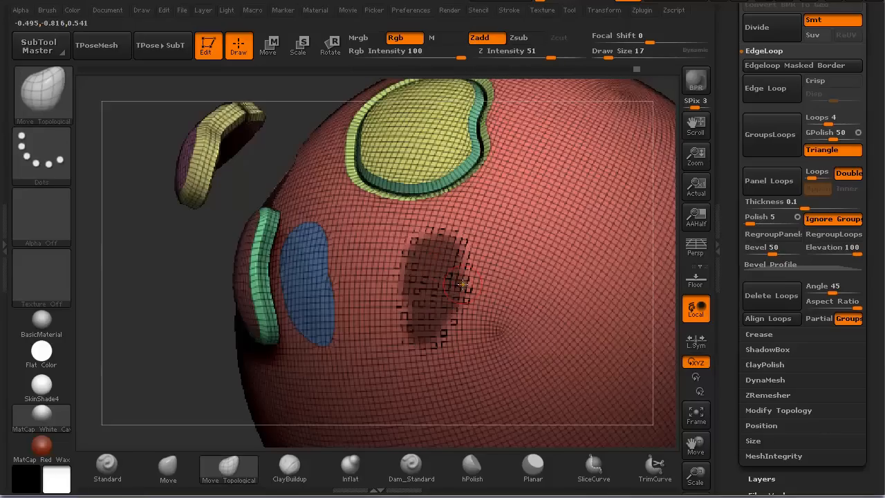
pyautogui.hotkey('ctrl', 'w')
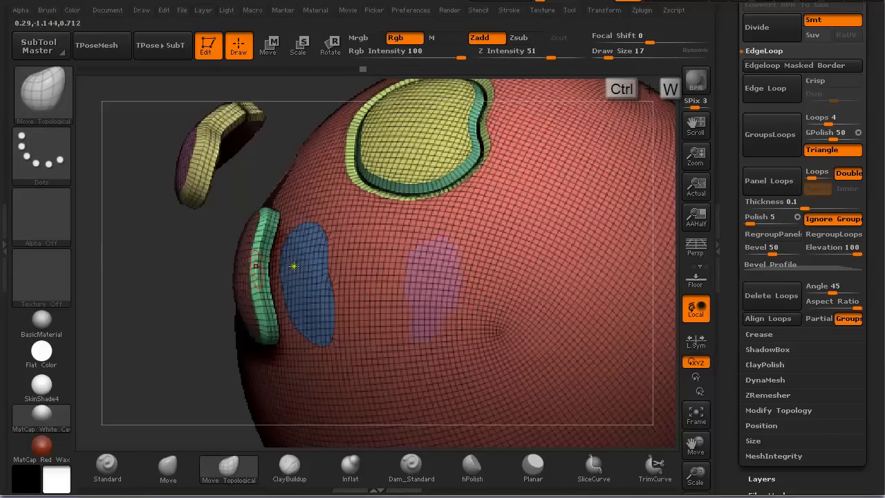
# Compare the new purple patch's border with the blue patch's edge up close, and examine the sphere surface with the polyframe temporarily hidden.
pyautogui.moveTo(152, 246)
pyautogui.mouseDown()
pyautogui.moveTo(146, 249)
pyautogui.moveTo(184, 293)
pyautogui.moveTo(213, 369)
pyautogui.moveTo(230, 454)
pyautogui.mouseUp()
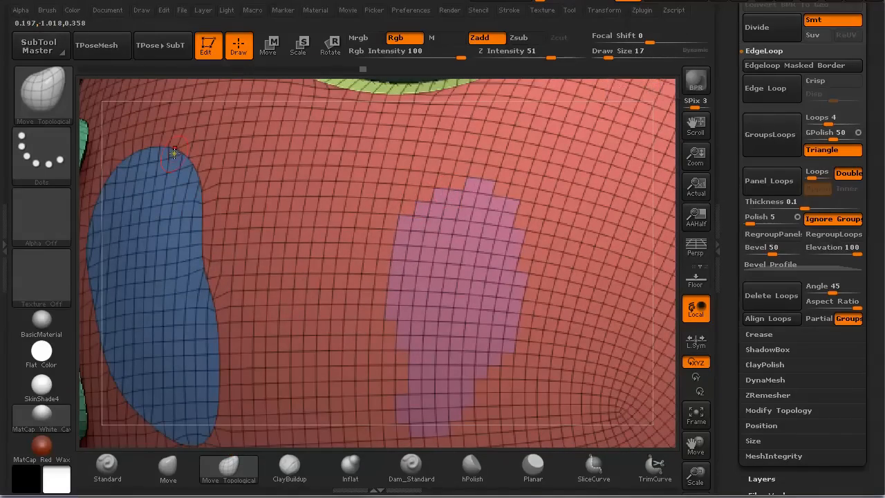
pyautogui.press('f')
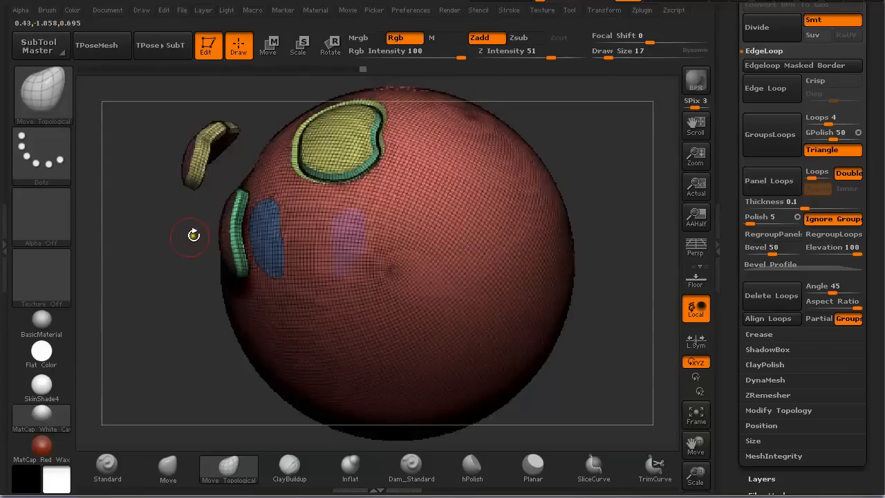
pyautogui.keyDown('alt'); pyautogui.moveTo(173, 237); pyautogui.dragTo(192, 311); pyautogui.keyUp('alt')
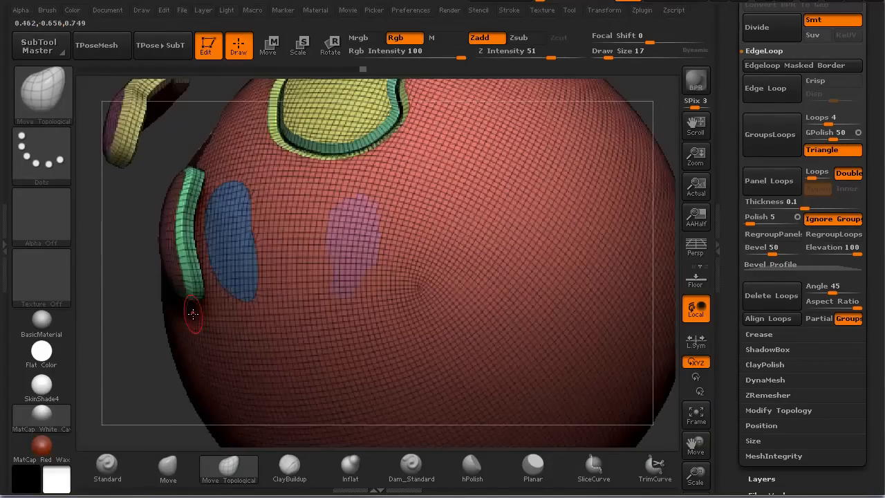
pyautogui.hotkey('shift', 'f')
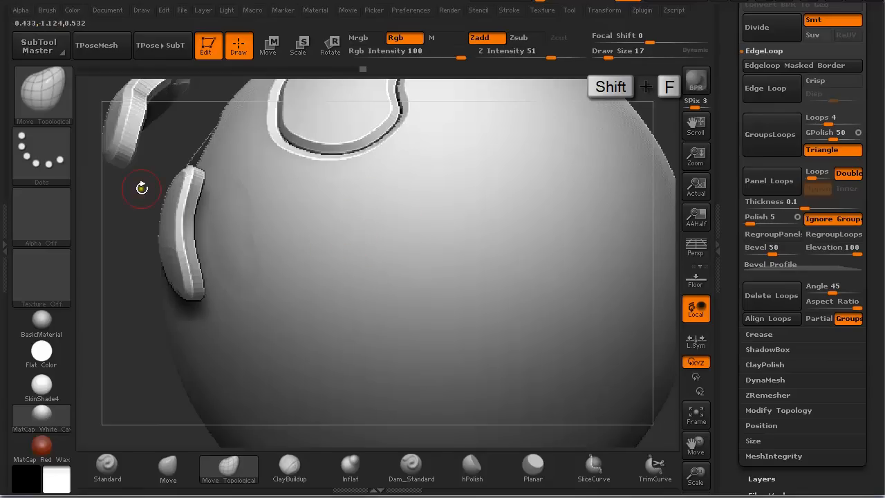
pyautogui.hotkey('shift', 'f')
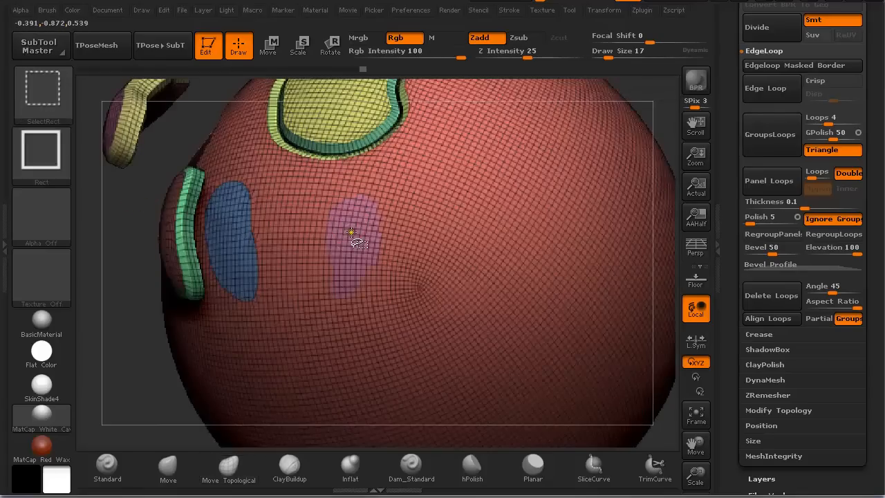
# Isolate the purple patch, set Panel Loops Polish to 0, and run Panel Loops with Append on and thickness 0.1.
pyautogui.keyDown('ctrl'); pyautogui.keyDown('shift'); pyautogui.click(351, 232); pyautogui.keyUp('shift'); pyautogui.keyUp('ctrl')
pyautogui.keyDown('alt'); pyautogui.moveTo(494, 198); pyautogui.dragTo(528, 290); pyautogui.keyUp('alt')
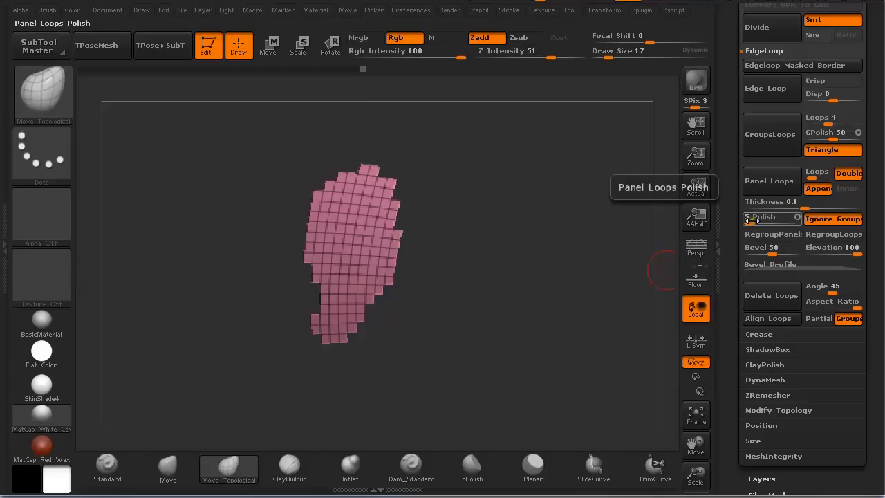
pyautogui.moveTo(748, 219); pyautogui.dragTo(695, 228)
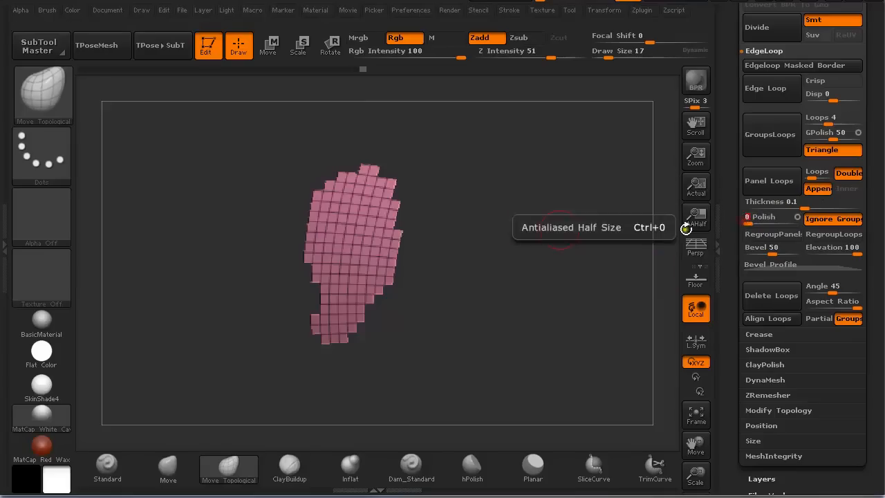
pyautogui.click(770, 183)
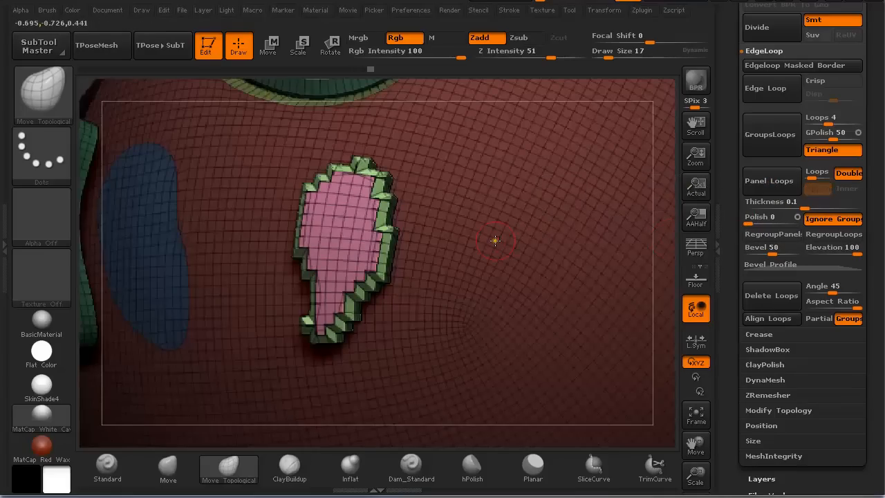
# Inspect the unpolished panel's rim and its fit over the original patch from several angles.
pyautogui.press('f')
pyautogui.keyDown('alt'); pyautogui.moveTo(620, 155); pyautogui.dragTo(306, 169); pyautogui.keyUp('alt')
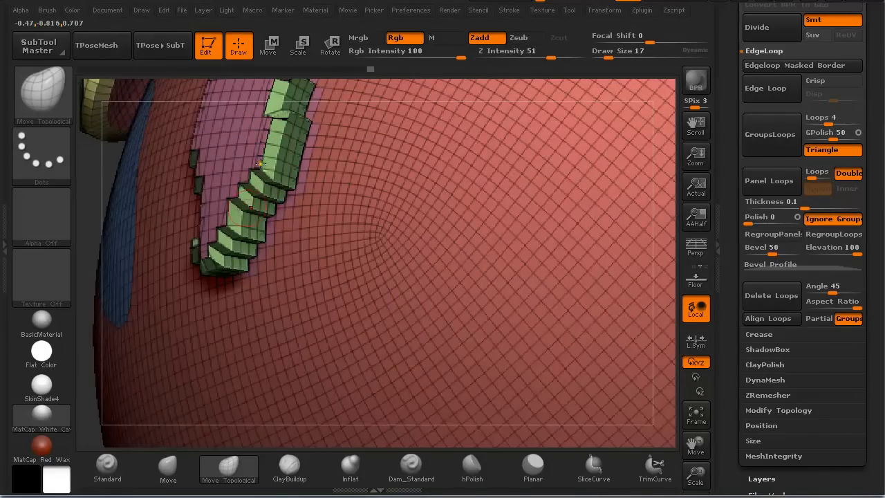
pyautogui.press('f')
pyautogui.moveTo(219, 247); pyautogui.dragTo(275, 267)
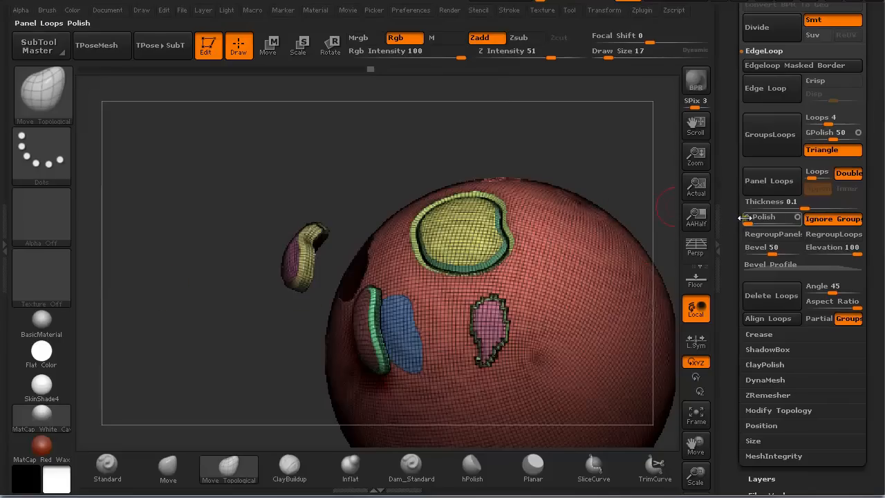
pyautogui.moveTo(201, 293); pyautogui.dragTo(283, 263)
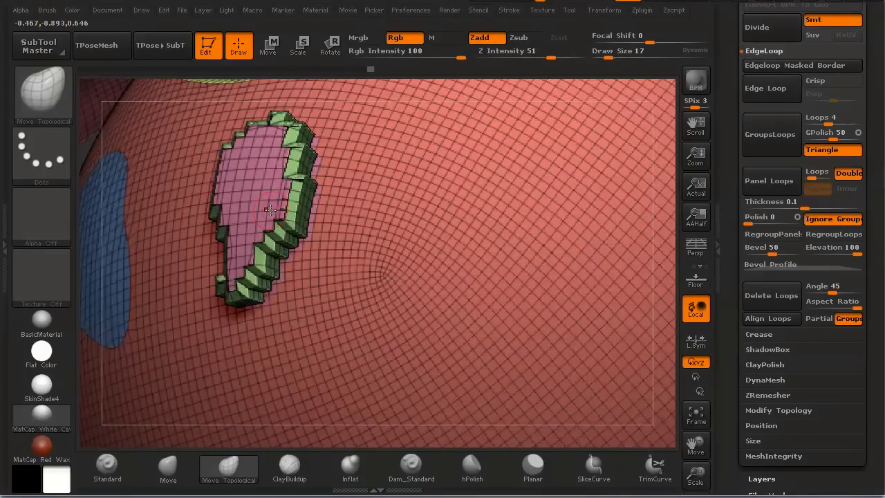
pyautogui.press('f')
# Paint a long mask on the sphere beside the unpolished panel and convert it into a new polygroup.
pyautogui.moveTo(561, 133); pyautogui.dragTo(513, 255)
pyautogui.moveTo(513, 184)
pyautogui.keyDown('alt'); pyautogui.mouseDown()
pyautogui.moveTo(508, 181)
pyautogui.moveTo(563, 317)
pyautogui.mouseUp(); pyautogui.keyUp('alt')
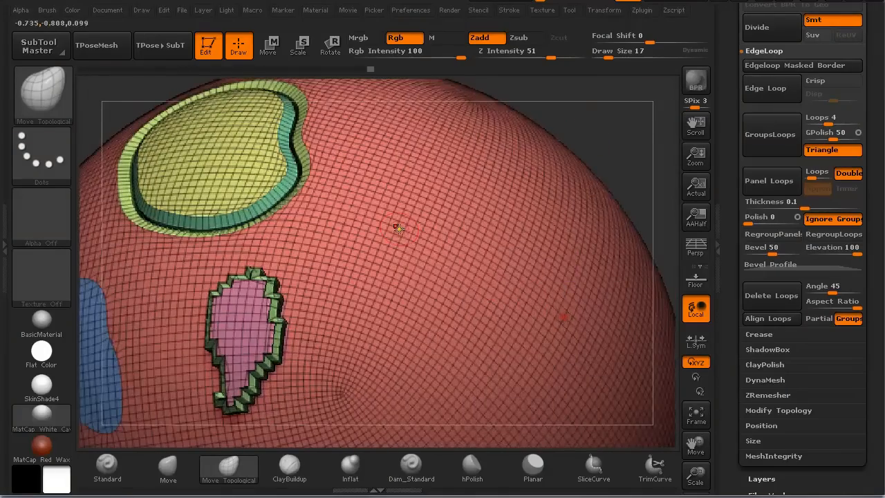
pyautogui.moveTo(395, 228)
pyautogui.keyDown('ctrl'); pyautogui.mouseDown()
pyautogui.moveTo(452, 253)
pyautogui.moveTo(428, 263)
pyautogui.moveTo(454, 241)
pyautogui.moveTo(446, 282)
pyautogui.moveTo(451, 262)
pyautogui.moveTo(434, 271)
pyautogui.mouseUp(); pyautogui.keyUp('ctrl')
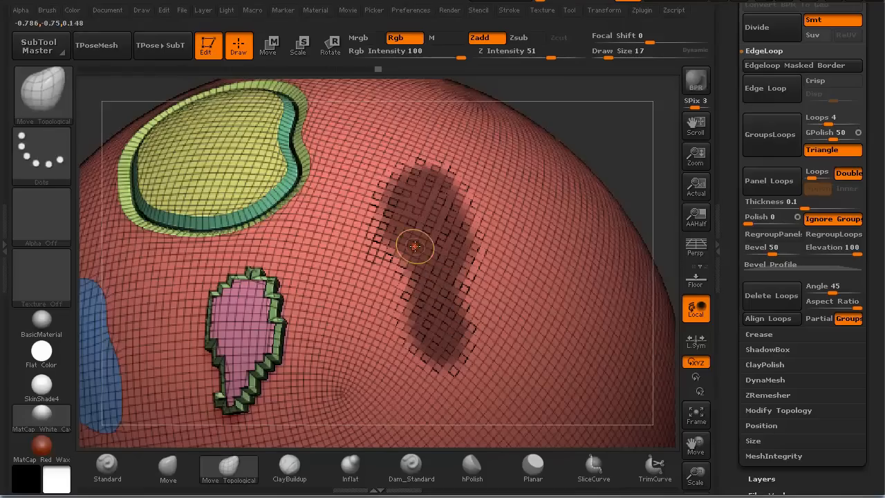
pyautogui.hotkey('ctrl', 'w')
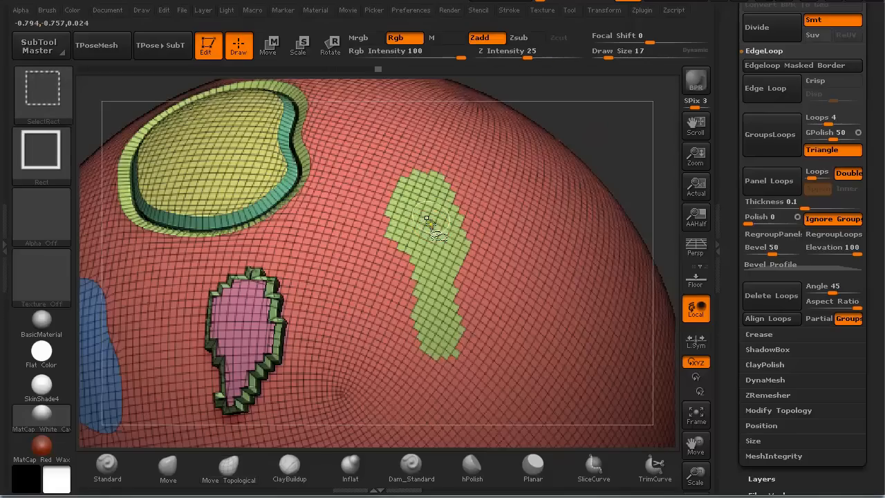
# Isolate the new light-green patch, run Panel Loops with Append on and Polish 5, and inspect the panel's rim from the side.
pyautogui.keyDown('ctrl'); pyautogui.keyDown('shift'); pyautogui.click(430, 224); pyautogui.keyUp('shift'); pyautogui.keyUp('ctrl')
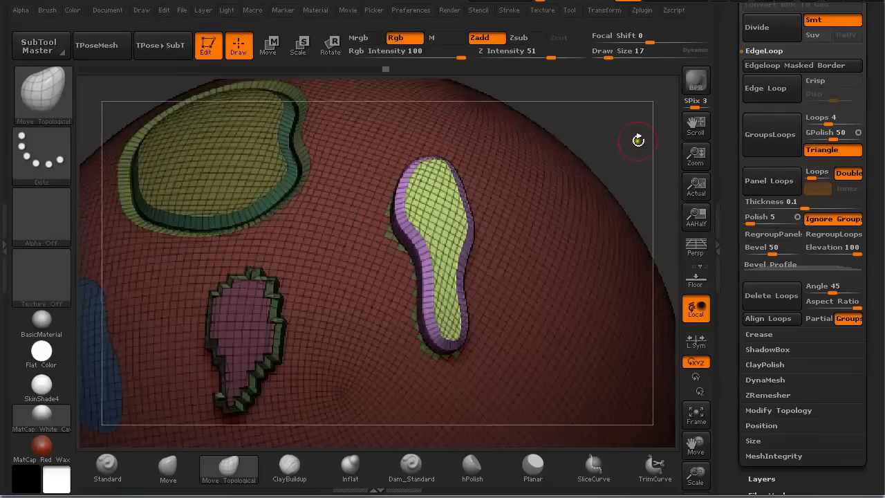
pyautogui.moveTo(638, 138); pyautogui.dragTo(542, 109)
pyautogui.moveTo(307, 155); pyautogui.dragTo(434, 182)
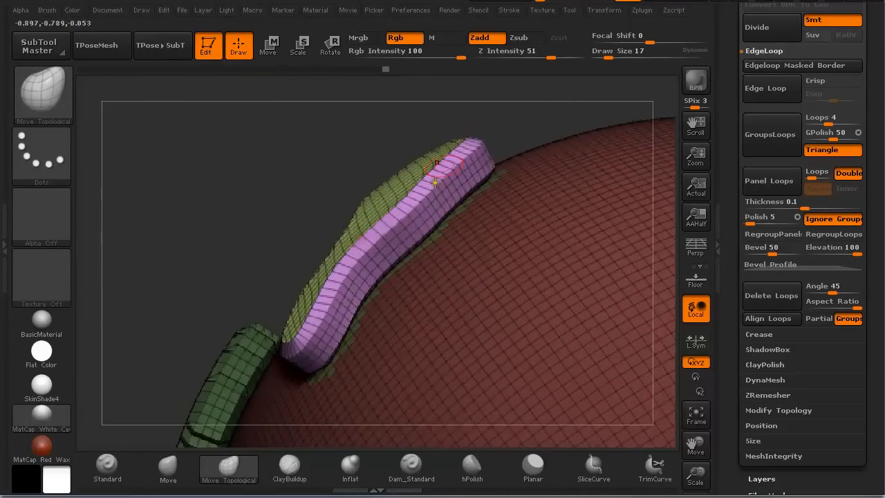
pyautogui.moveTo(244, 203); pyautogui.dragTo(208, 172)
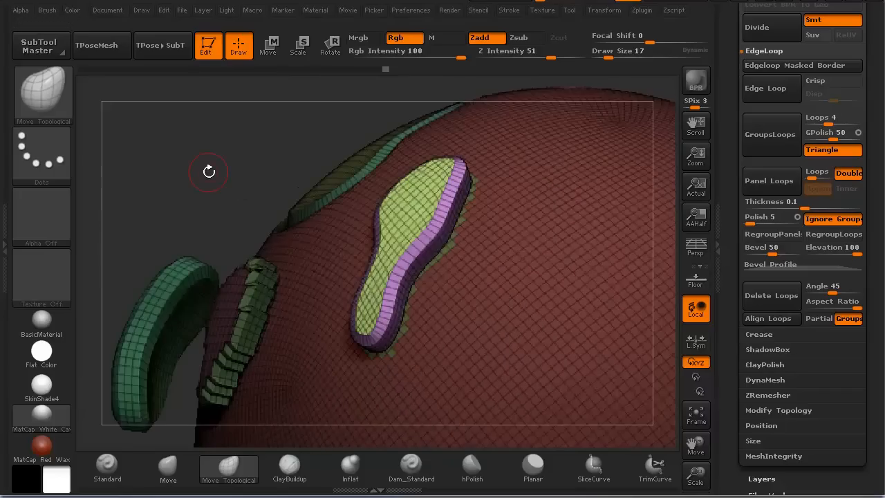
# Isolate the light-green panel face and underlying patch, split them into separate polygroups with Auto Groups, and unhide the full model.
pyautogui.keyDown('ctrl'); pyautogui.keyDown('shift'); pyautogui.click(412, 206); pyautogui.keyUp('shift'); pyautogui.keyUp('ctrl')
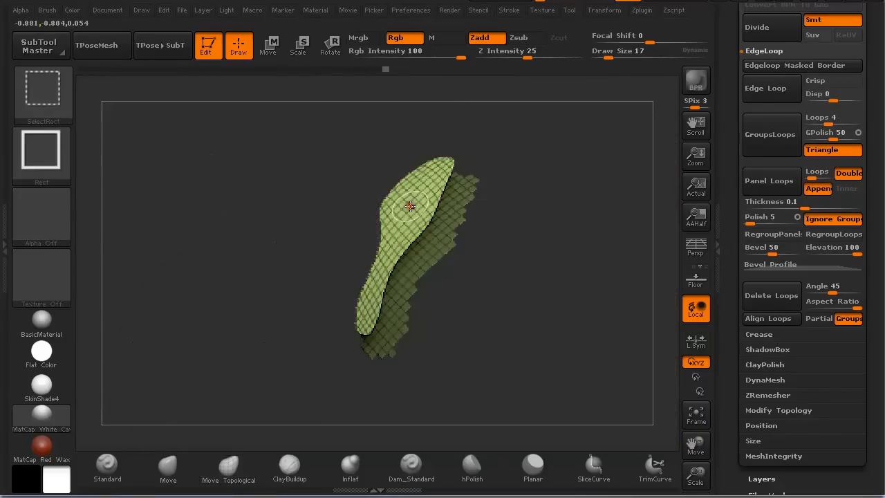
pyautogui.moveTo(872, 393); pyautogui.dragTo(861, 275)
pyautogui.click(782, 318)
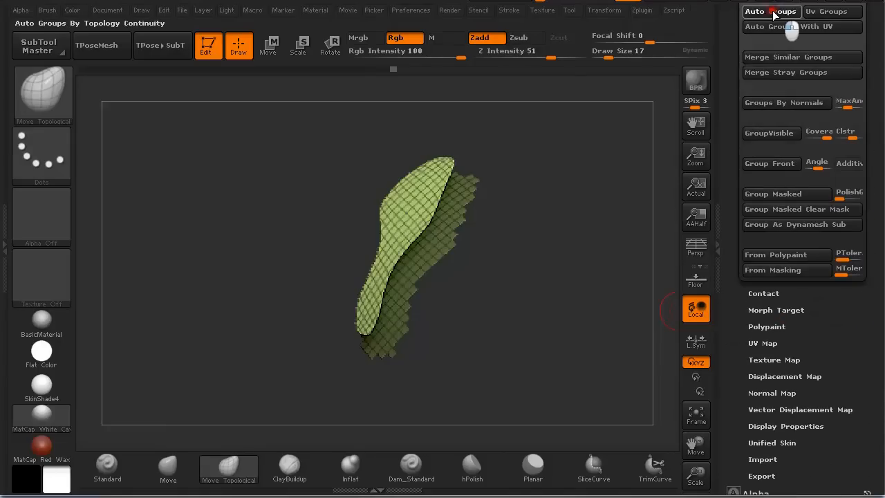
pyautogui.click(781, 12)
pyautogui.keyDown('ctrl'); pyautogui.keyDown('shift'); pyautogui.click(541, 217); pyautogui.keyUp('shift'); pyautogui.keyUp('ctrl')
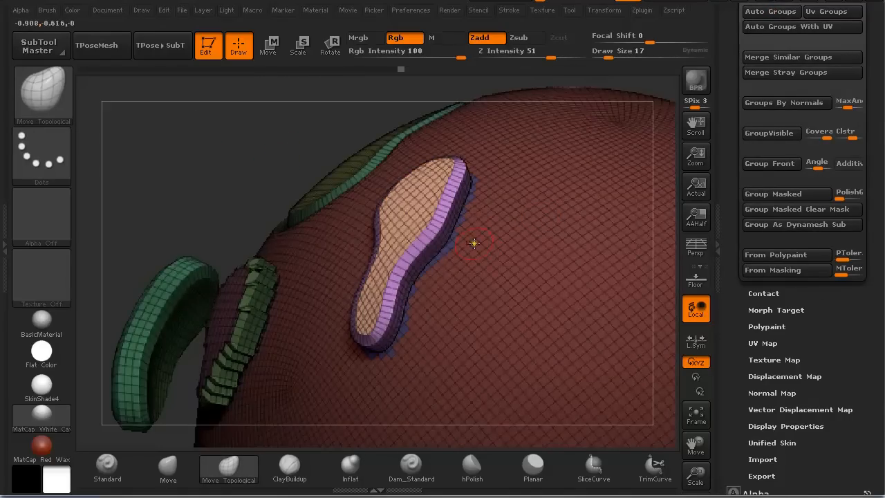
# Set the Move Topological brush's Draw Size to 109 and pull the beige panel away from the sphere, exposing the blue patch.
pyautogui.moveTo(213, 158)
pyautogui.keyDown('alt'); pyautogui.mouseDown()
pyautogui.moveTo(175, 90)
pyautogui.moveTo(243, 212)
pyautogui.moveTo(296, 231)
pyautogui.mouseUp(); pyautogui.keyUp('alt')
pyautogui.scroll(1, 262, 226)
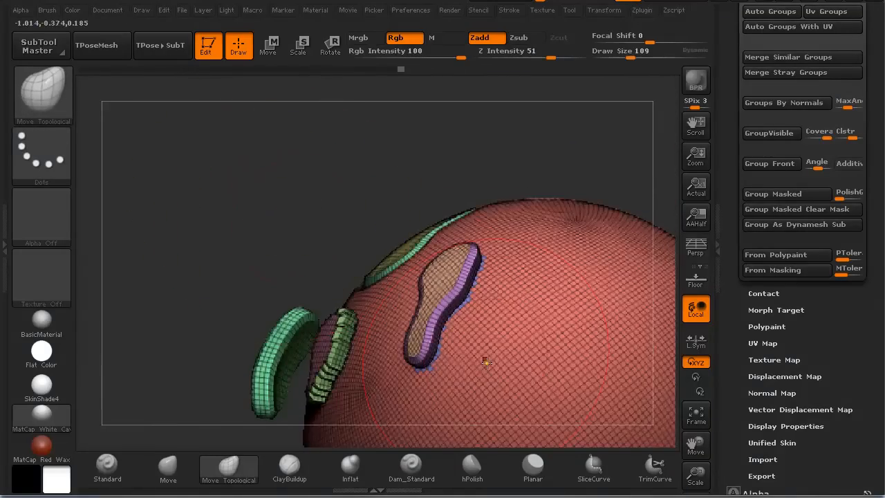
pyautogui.moveTo(431, 322); pyautogui.dragTo(409, 311)
pyautogui.moveTo(456, 260); pyautogui.dragTo(418, 199)
pyautogui.moveTo(438, 246); pyautogui.dragTo(424, 237)
pyautogui.moveTo(413, 344); pyautogui.dragTo(367, 346)
pyautogui.moveTo(397, 266); pyautogui.dragTo(411, 247)
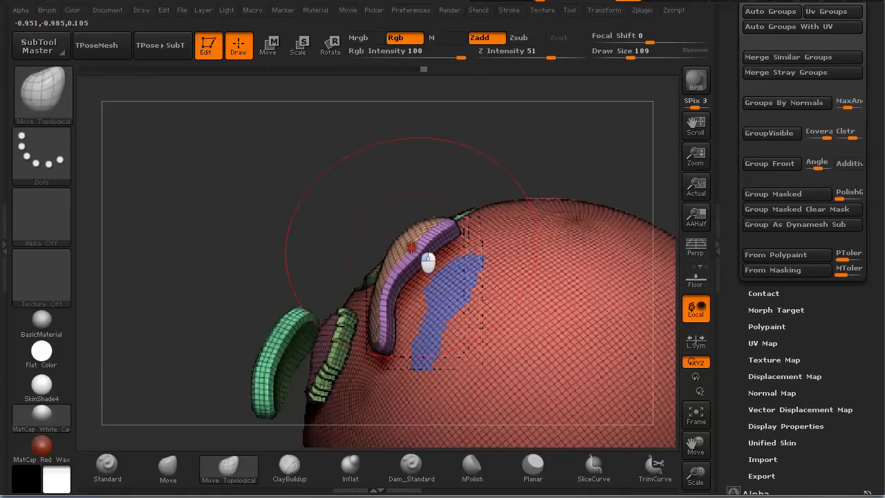
# Examine the detached beige panel and the patch beneath it from several angles, with and without the polyframe.
pyautogui.keyDown('alt'); pyautogui.moveTo(270, 199); pyautogui.dragTo(369, 333); pyautogui.keyUp('alt')
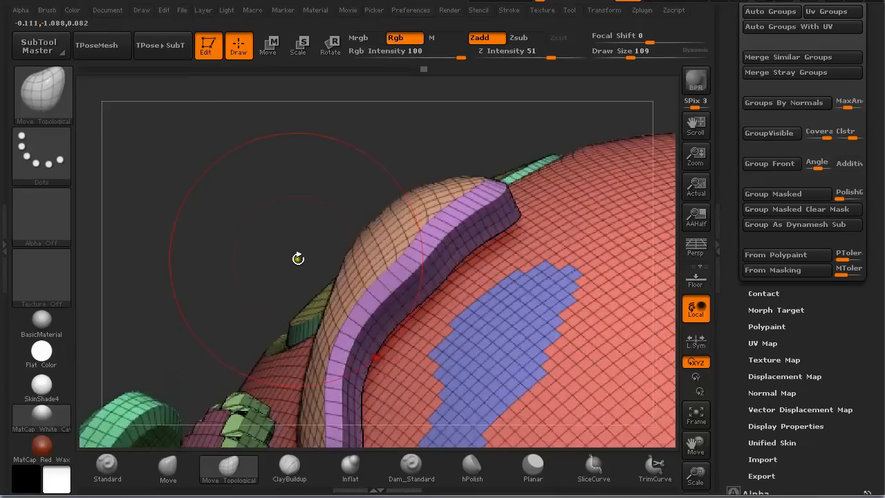
pyautogui.keyDown('alt'); pyautogui.moveTo(251, 215); pyautogui.dragTo(413, 247); pyautogui.keyUp('alt')
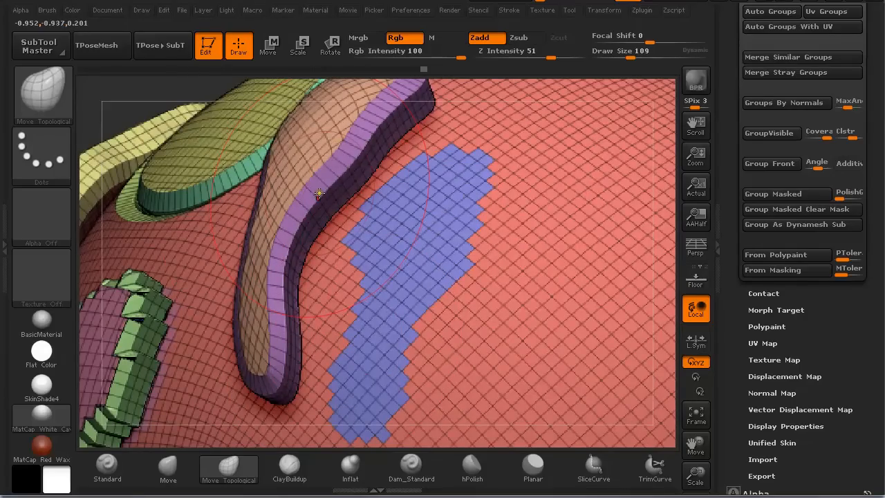
pyautogui.hotkey('shift', 'f')
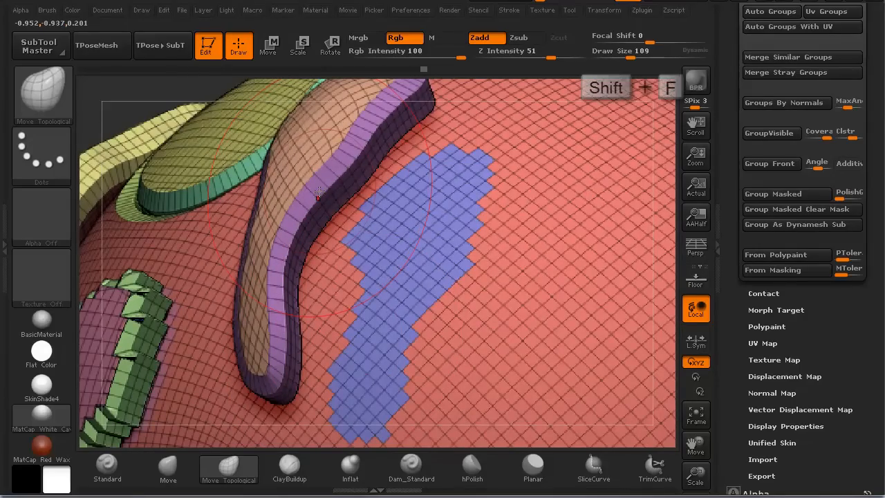
pyautogui.press('f')
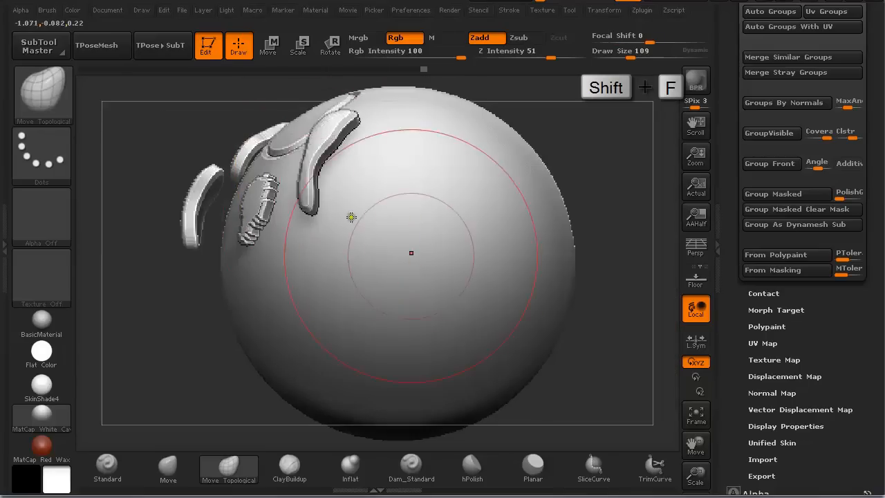
pyautogui.keyDown('alt'); pyautogui.moveTo(539, 104); pyautogui.dragTo(626, 237); pyautogui.keyUp('alt')
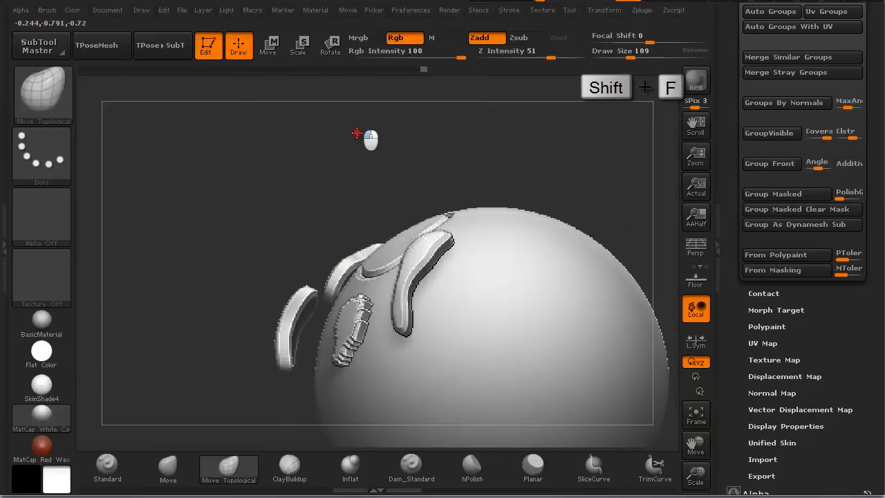
pyautogui.moveTo(356, 133); pyautogui.dragTo(367, 150)
pyautogui.keyDown('alt'); pyautogui.moveTo(263, 155); pyautogui.dragTo(323, 236); pyautogui.keyUp('alt')
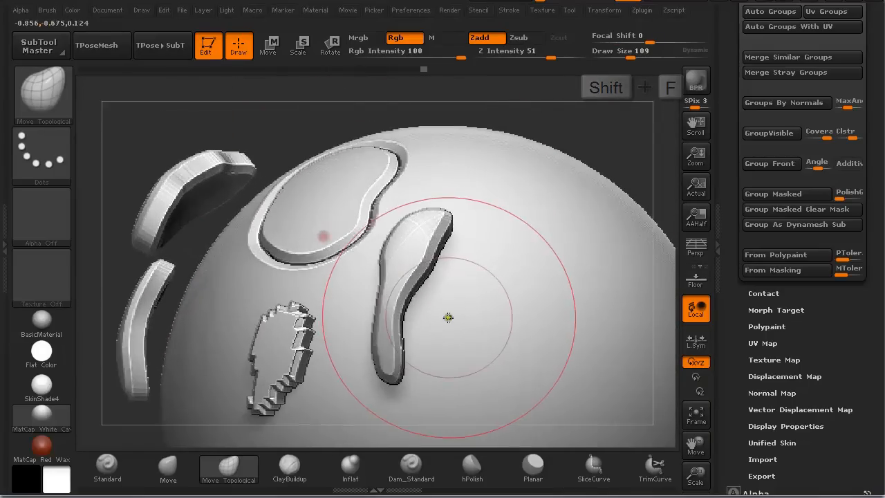
# Compare the polished and unpolished panels around the sphere with the polyframe on and off.
pyautogui.hotkey('shift', 'f')
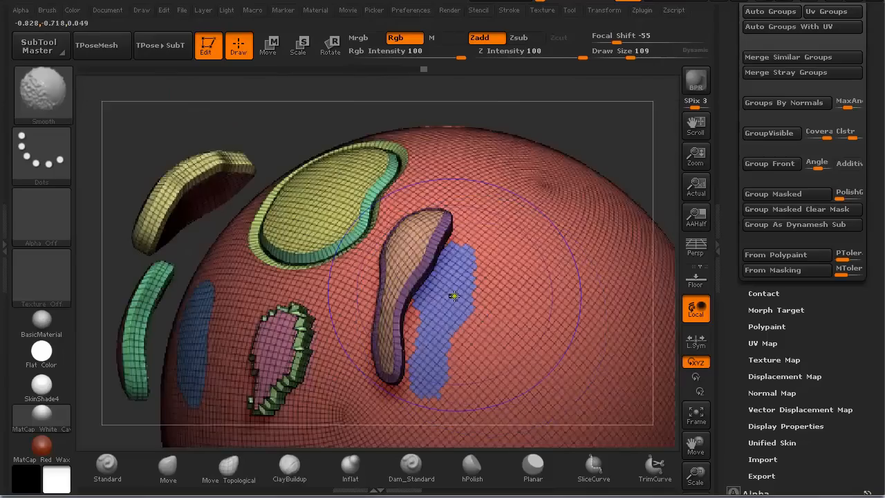
pyautogui.hotkey('shift', 'f')
pyautogui.moveTo(141, 175); pyautogui.dragTo(272, 200)
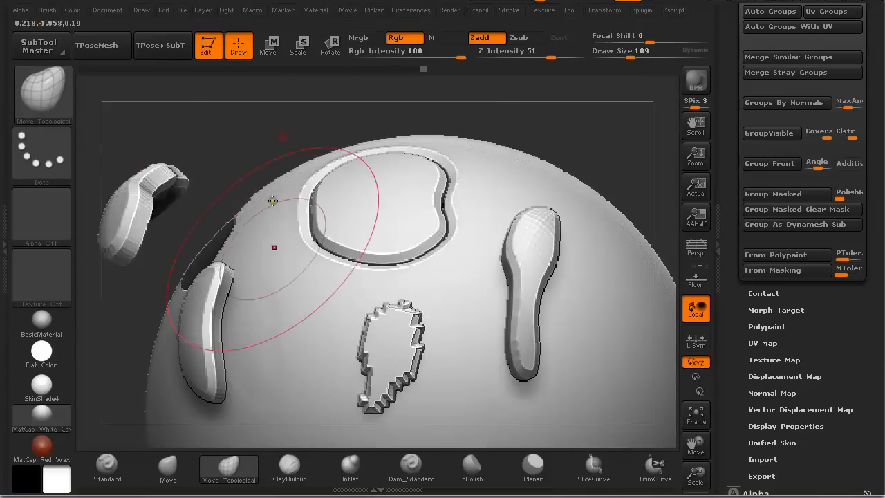
pyautogui.hotkey('shift', 'f')
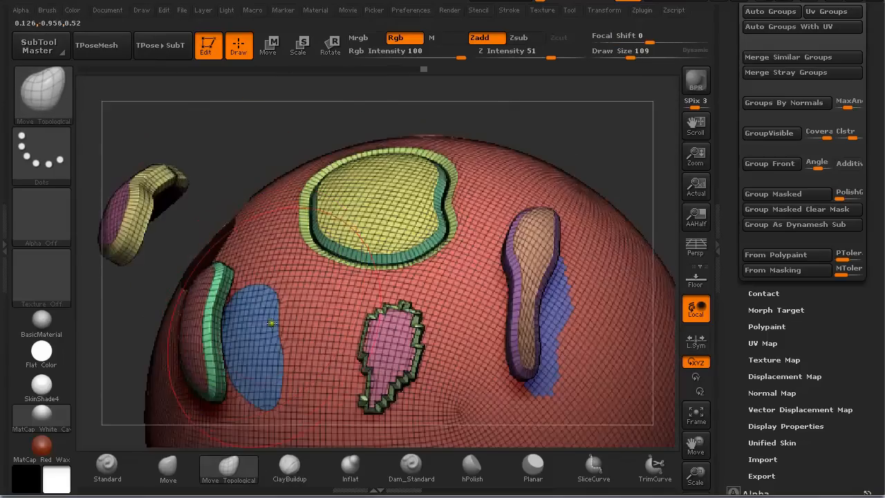
pyautogui.moveTo(592, 150)
pyautogui.mouseDown()
pyautogui.moveTo(604, 143)
pyautogui.moveTo(592, 148)
pyautogui.moveTo(579, 139)
pyautogui.mouseUp()
pyautogui.hotkey('shift', 'f')
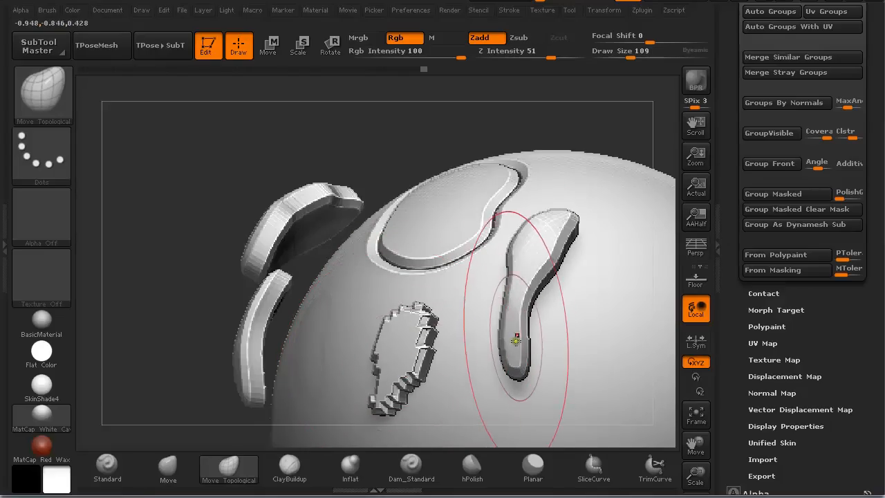
# Bring up the EdgeLoop settings to review the Panel Loops options.
pyautogui.scroll(6, 793, 355)
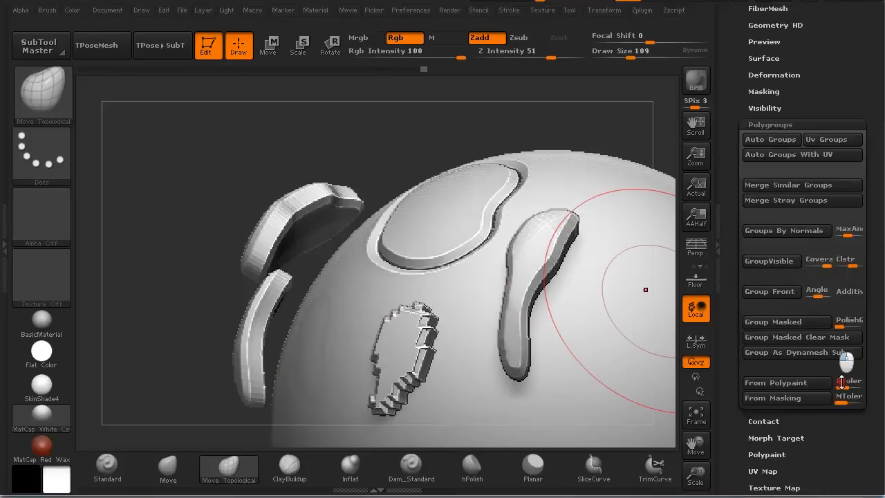
pyautogui.click(778, 49)
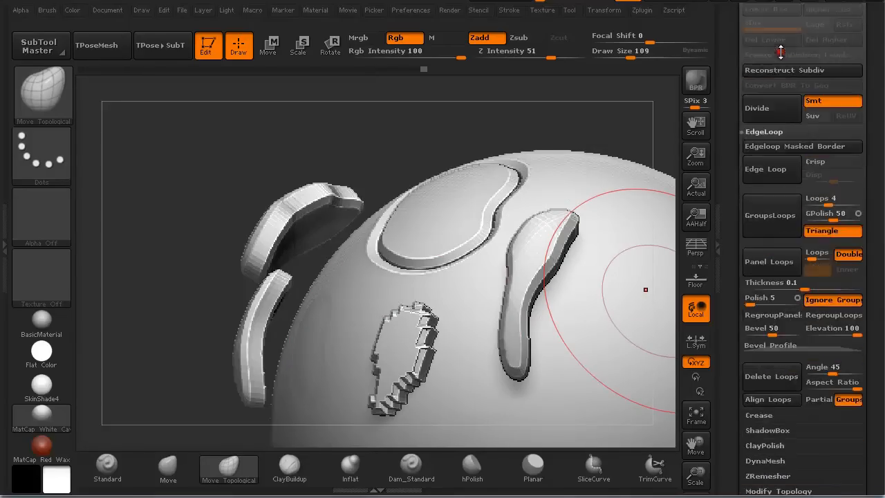
pyautogui.scroll(-3, 767, 173)
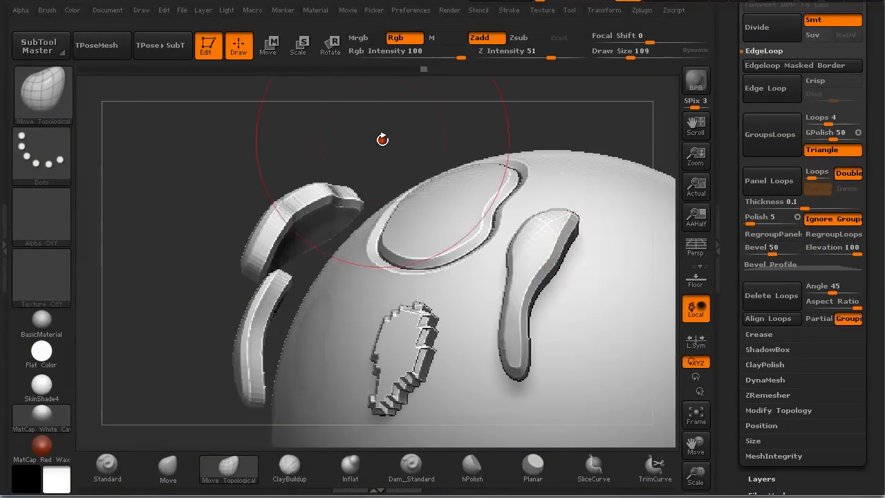
# Paint a rounded triangular mask on the bare sphere beside the blue patch, using a Draw Size of 22.
pyautogui.moveTo(381, 139)
pyautogui.mouseDown()
pyautogui.moveTo(371, 128)
pyautogui.moveTo(385, 154)
pyautogui.moveTo(450, 168)
pyautogui.moveTo(523, 164)
pyautogui.moveTo(513, 170)
pyautogui.moveTo(579, 154)
pyautogui.moveTo(458, 168)
pyautogui.moveTo(475, 188)
pyautogui.moveTo(531, 183)
pyautogui.moveTo(510, 185)
pyautogui.mouseUp()
pyautogui.hotkey('shift', 'f')
pyautogui.press('s')
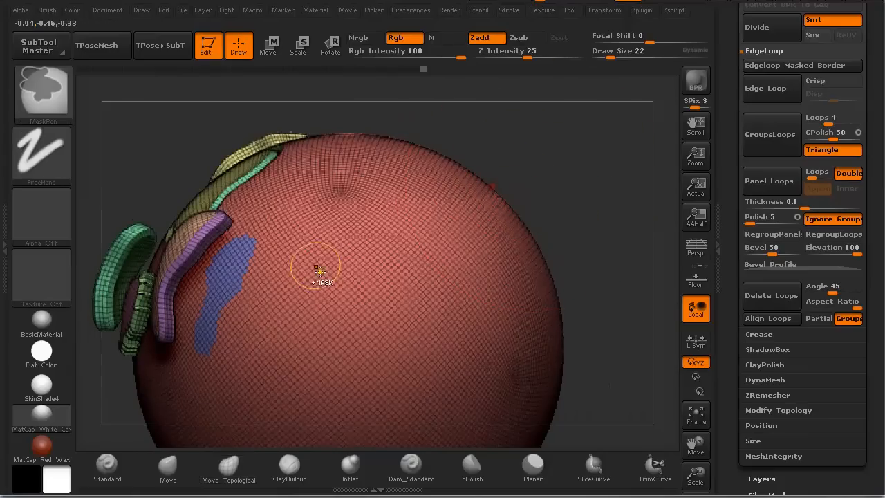
pyautogui.moveTo(317, 268)
pyautogui.keyDown('ctrl'); pyautogui.mouseDown()
pyautogui.moveTo(315, 260)
pyautogui.moveTo(338, 330)
pyautogui.moveTo(325, 331)
pyautogui.mouseUp(); pyautogui.keyUp('ctrl')
pyautogui.click(228, 464)
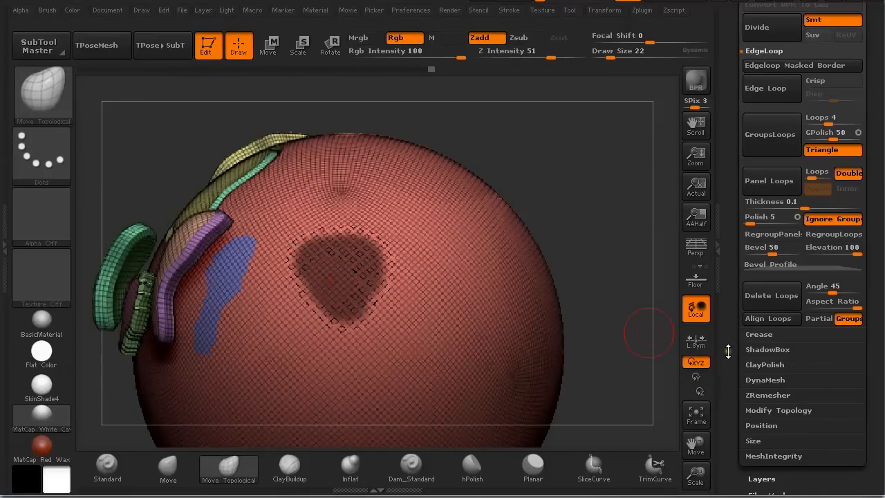
# Convert the masked area into a polygroup with Group Masked and group polish at its maximum, and clear the mask.
pyautogui.moveTo(864, 392); pyautogui.dragTo(863, 276)
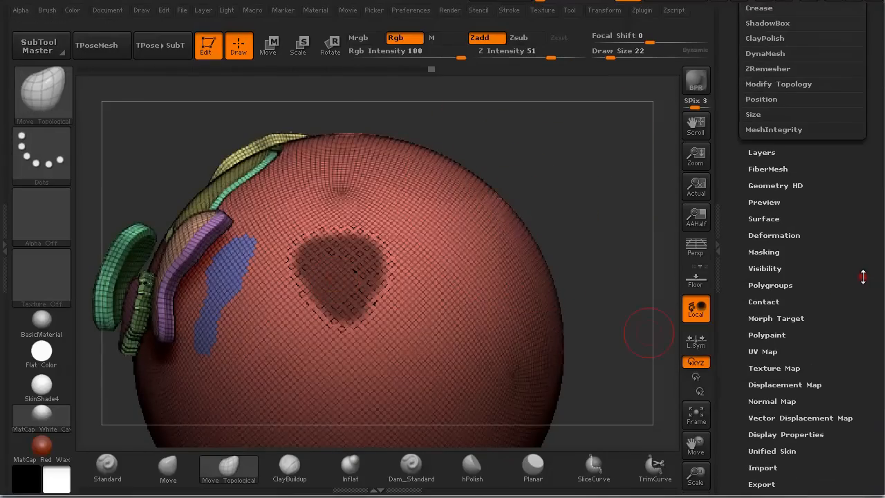
pyautogui.click(786, 283)
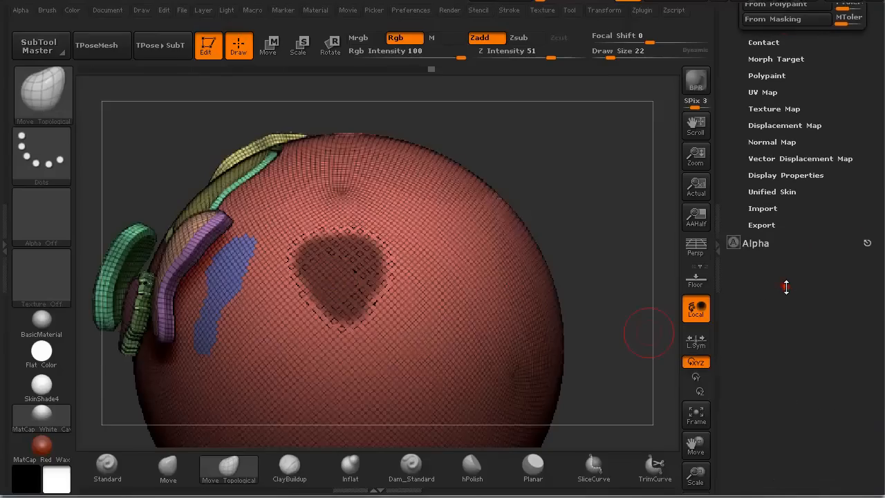
pyautogui.click(850, 199)
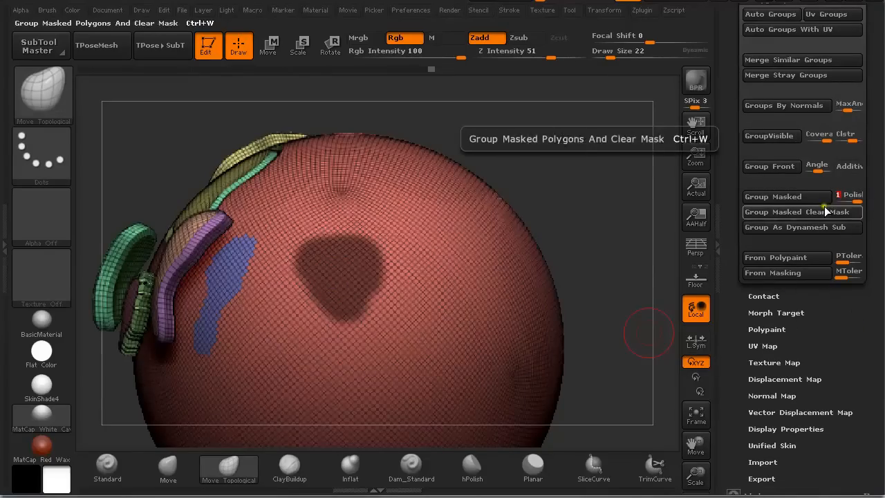
pyautogui.click(796, 199)
pyautogui.keyDown('alt'); pyautogui.moveTo(536, 151); pyautogui.dragTo(577, 210); pyautogui.keyUp('alt')
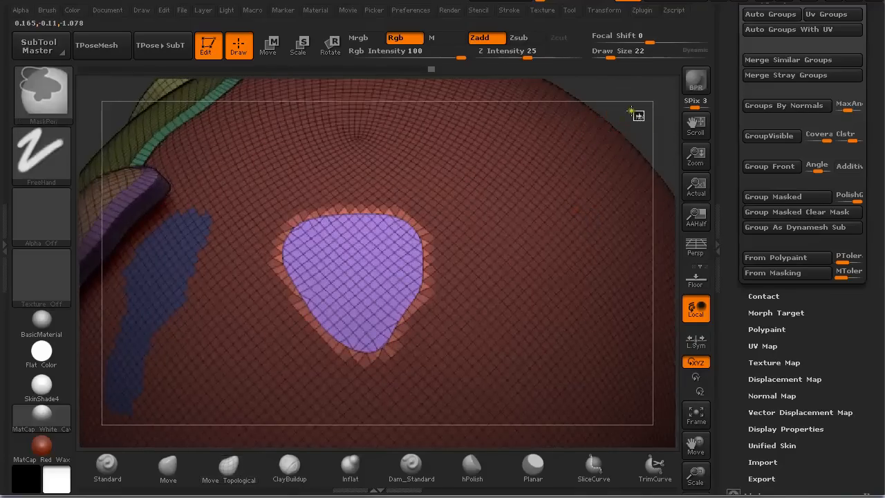
pyautogui.keyDown('ctrl'); pyautogui.moveTo(627, 114); pyautogui.dragTo(637, 122); pyautogui.keyUp('ctrl')
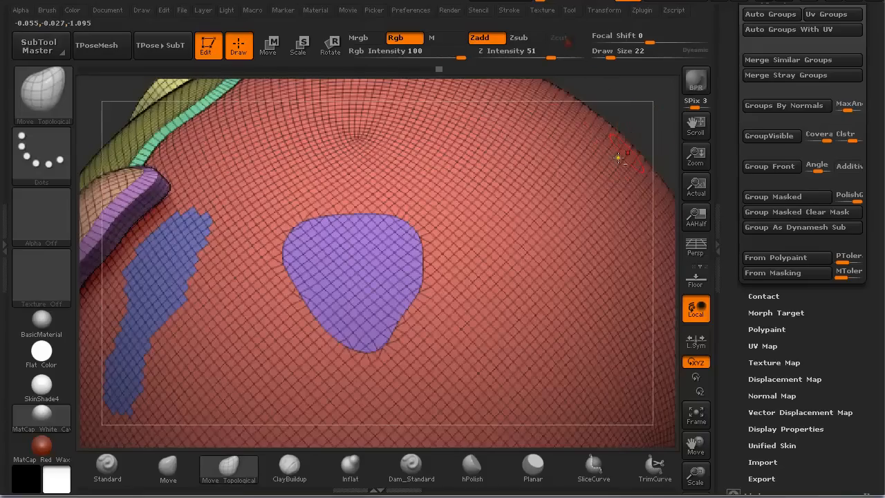
# Isolate the smooth purple triangular patch and bring up the Panel Loops settings.
pyautogui.press('f')
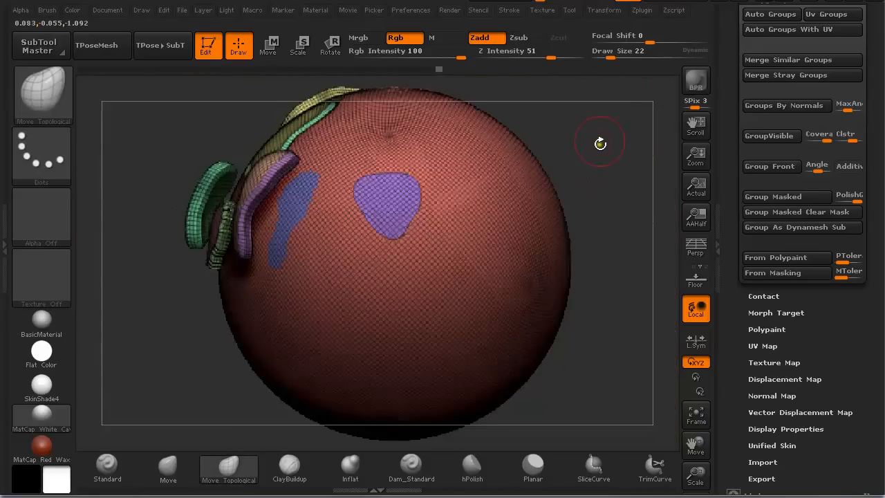
pyautogui.keyDown('alt'); pyautogui.moveTo(600, 143); pyautogui.dragTo(596, 208); pyautogui.keyUp('alt')
pyautogui.keyDown('ctrl'); pyautogui.keyDown('shift'); pyautogui.click(392, 259); pyautogui.keyUp('shift'); pyautogui.keyUp('ctrl')
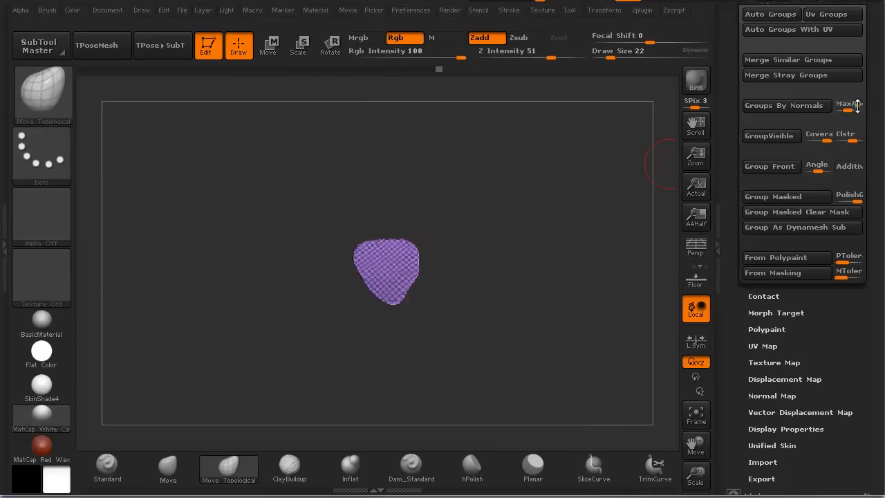
pyautogui.scroll(10, 857, 105)
pyautogui.click(782, 148)
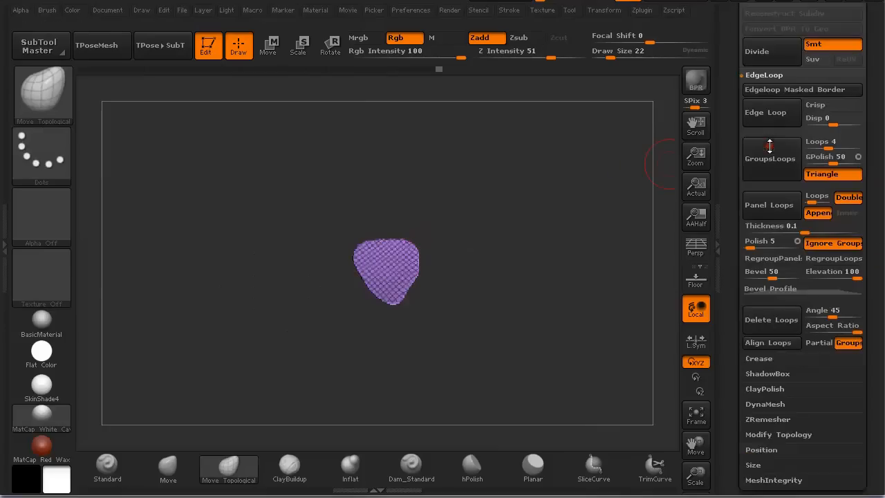
pyautogui.moveTo(769, 146); pyautogui.dragTo(769, 122)
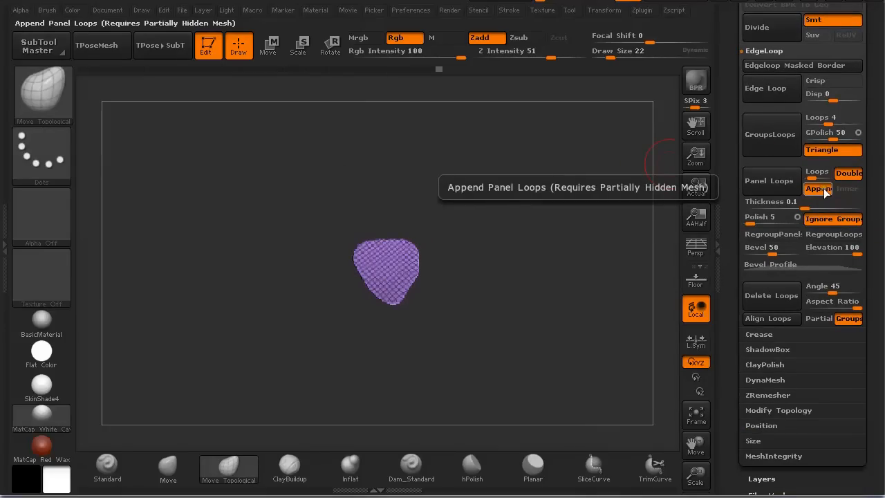
# Try Panel Loops on the isolated purple patch with Append on and Elevation 100, and undo it.
pyautogui.moveTo(512, 199); pyautogui.dragTo(541, 266)
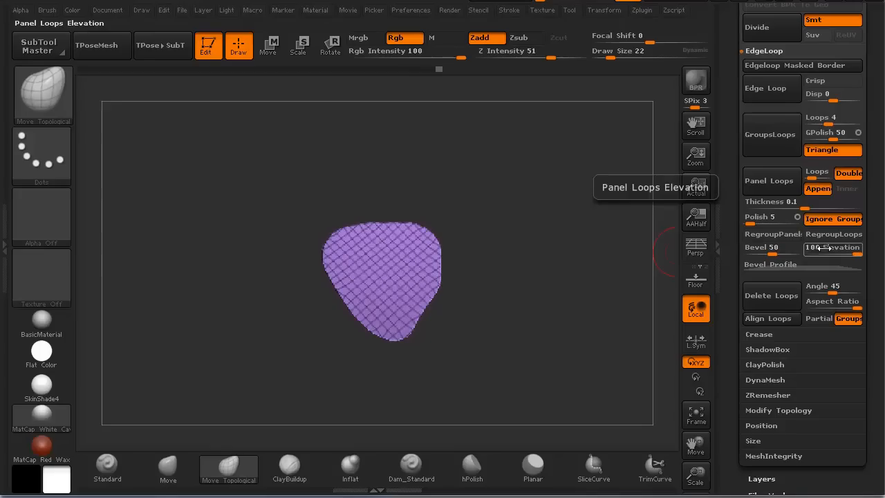
pyautogui.moveTo(626, 244); pyautogui.dragTo(575, 217)
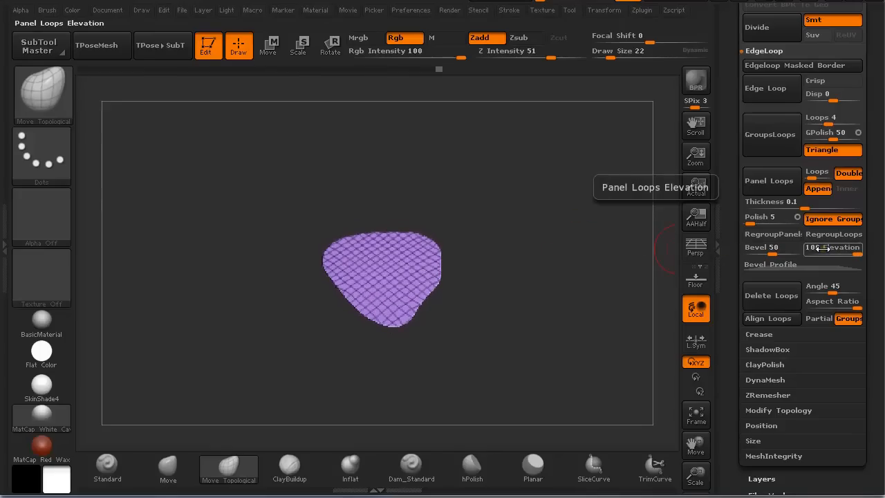
pyautogui.click(777, 188)
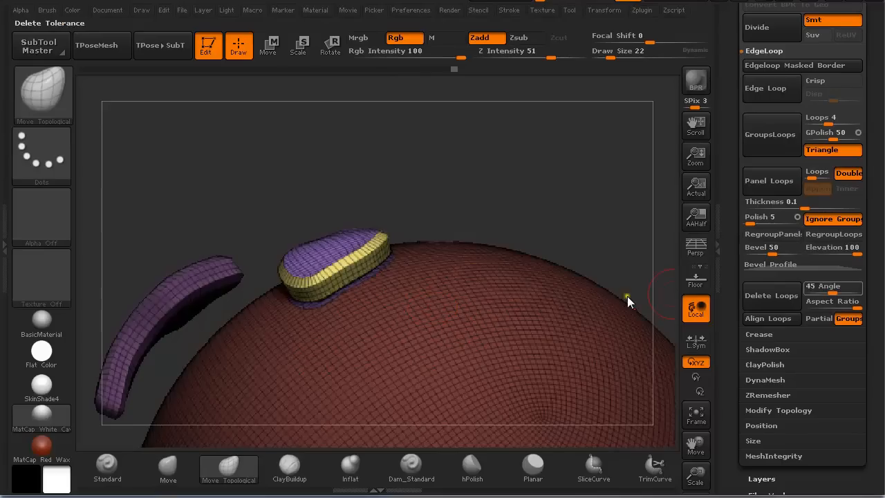
pyautogui.press('ctrl')
pyautogui.hotkey('ctrl', 'z')
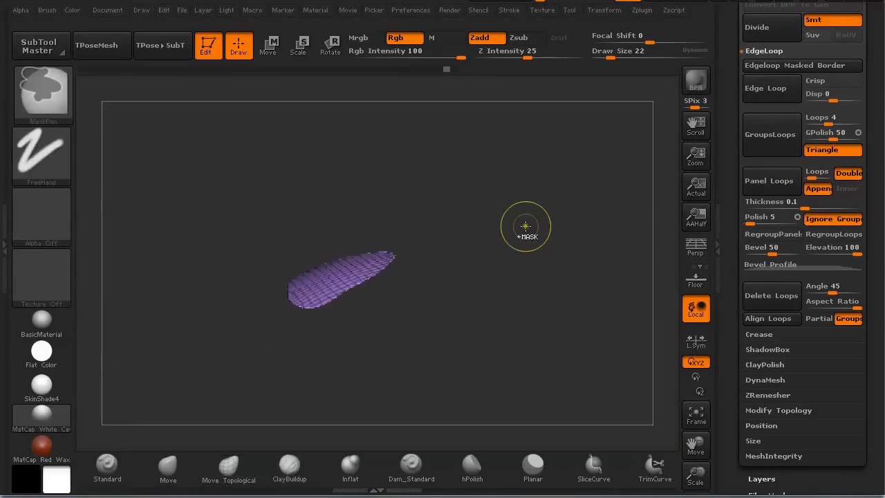
# Set the Panel Loops Elevation to 0 and Loops to 6.
pyautogui.click(838, 249)
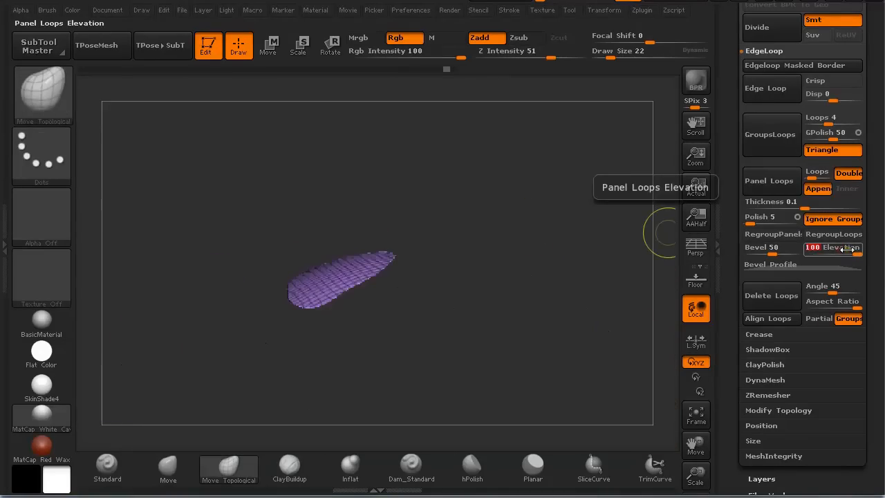
pyautogui.write('0')
pyautogui.press('Return')
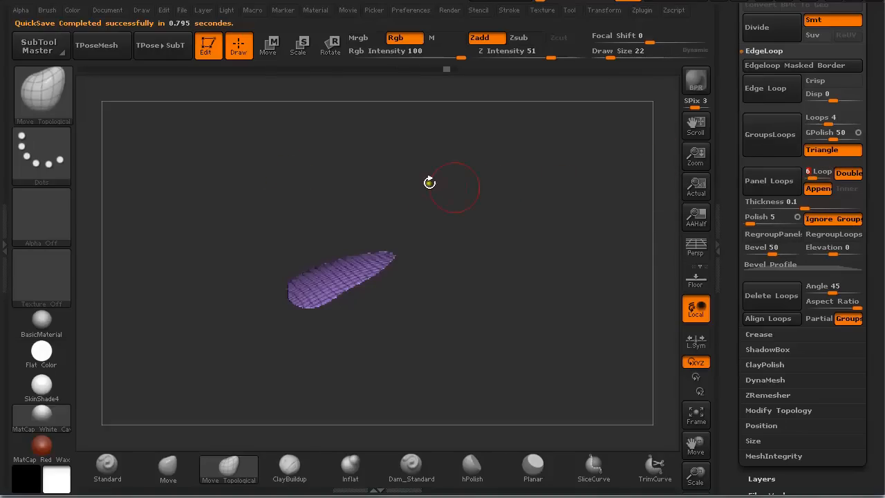
# Run Panel Loops on the purple patch with Elevation 0, examine the panel's rim against the sphere, and undo the panel.
pyautogui.click(771, 182)
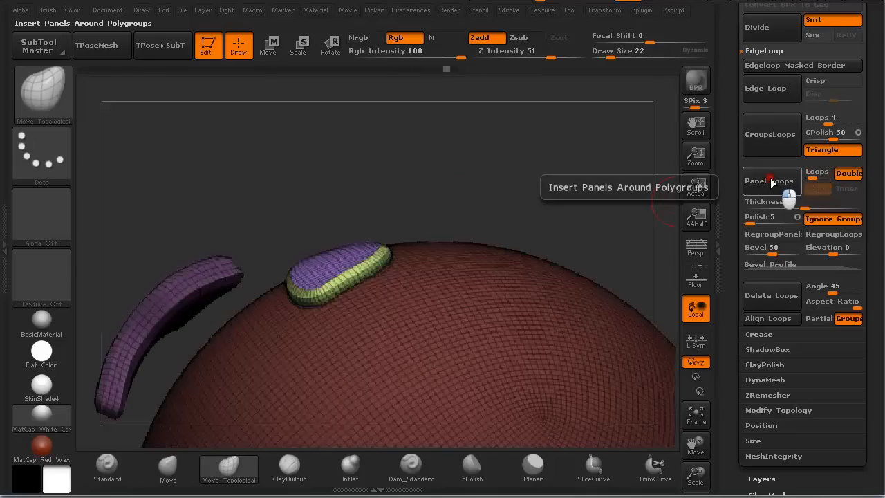
pyautogui.keyDown('alt'); pyautogui.moveTo(326, 169); pyautogui.dragTo(450, 327); pyautogui.keyUp('alt')
pyautogui.moveTo(260, 188); pyautogui.dragTo(346, 292)
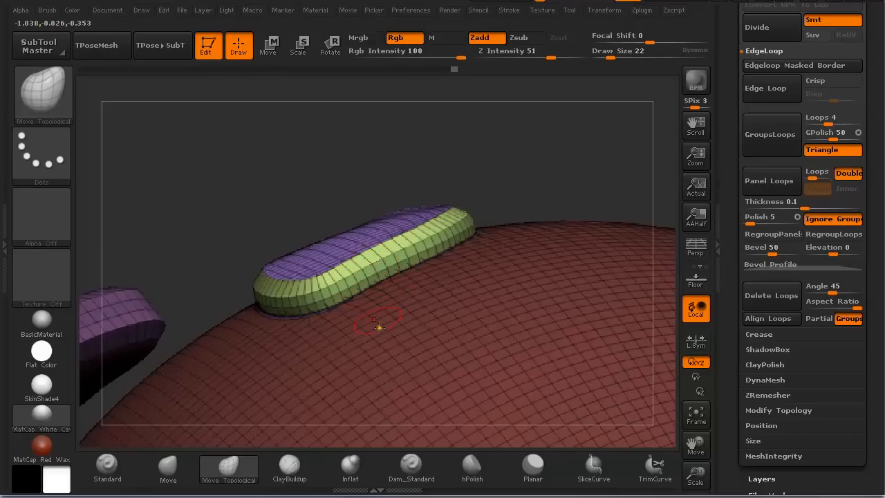
pyautogui.keyDown('ctrl'); pyautogui.keyDown('shift'); pyautogui.click(378, 213); pyautogui.keyUp('shift'); pyautogui.keyUp('ctrl')
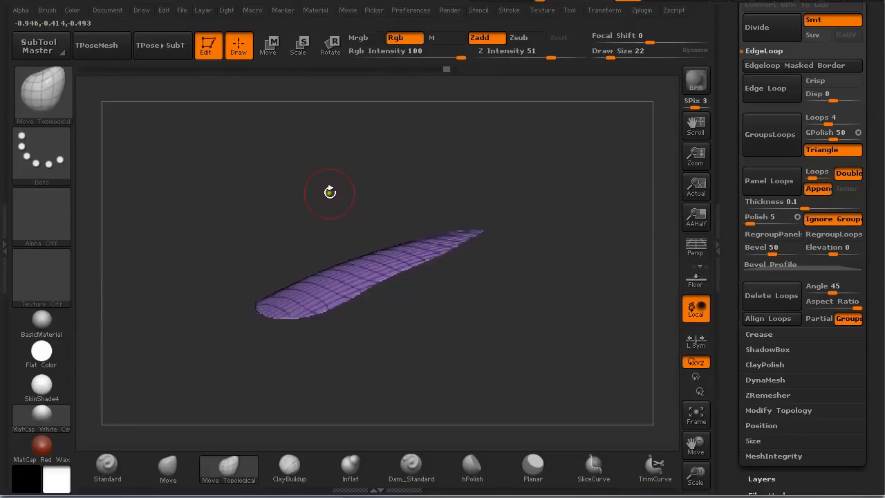
# Run Panel Loops on the purple patch with Append on and Elevation 0, and inspect the raised panel's rim.
pyautogui.moveTo(330, 192); pyautogui.dragTo(308, 238)
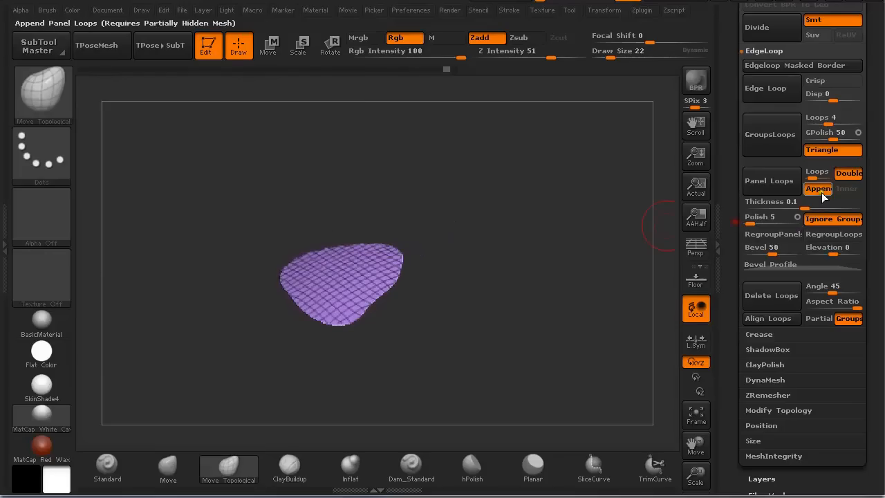
pyautogui.keyDown('ctrl'); pyautogui.keyDown('shift'); pyautogui.click(445, 167); pyautogui.keyUp('shift'); pyautogui.keyUp('ctrl')
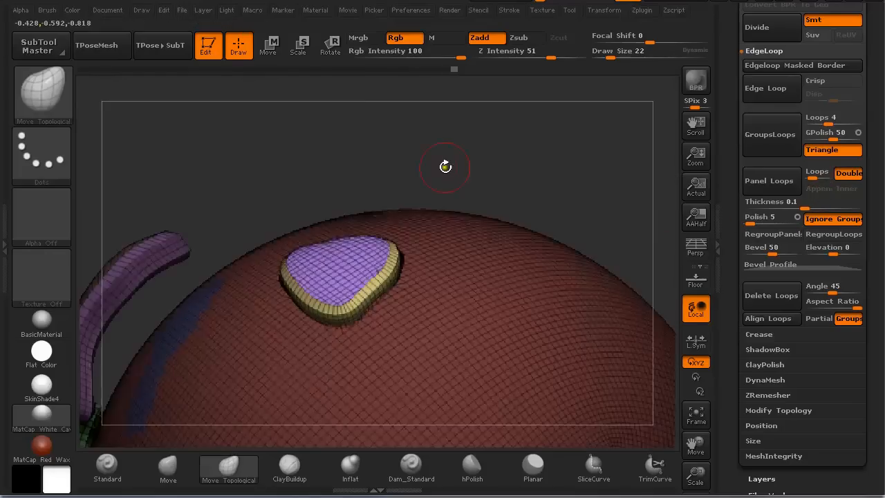
pyautogui.moveTo(445, 167); pyautogui.dragTo(431, 147)
pyautogui.moveTo(376, 170); pyautogui.dragTo(559, 378)
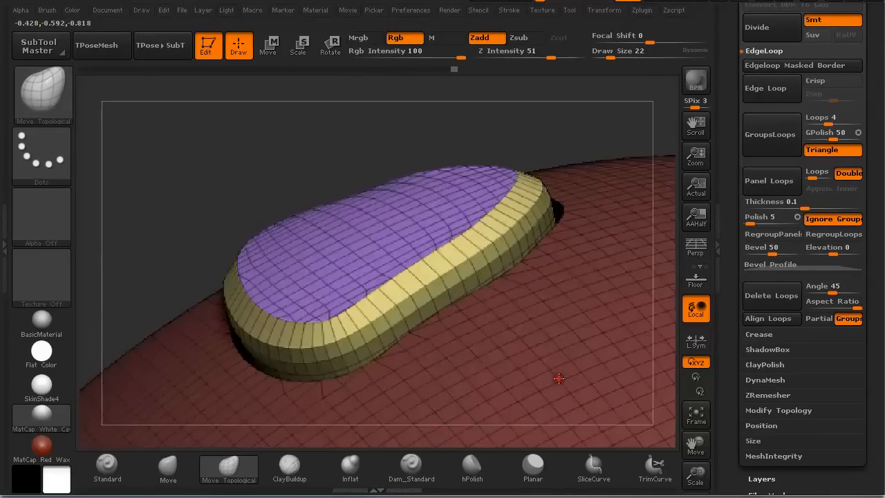
pyautogui.moveTo(411, 147); pyautogui.dragTo(440, 170)
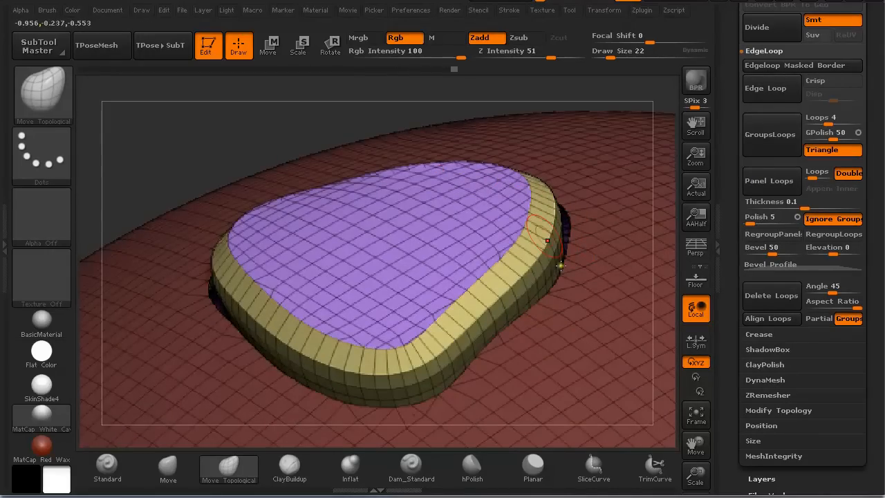
pyautogui.moveTo(284, 118); pyautogui.dragTo(412, 263)
# Enlarge the brush to Draw Size 238, try reshaping the purple panel's rim with Move Topological, and undo the stroke.
pyautogui.press('s')
pyautogui.moveTo(310, 168); pyautogui.dragTo(345, 181)
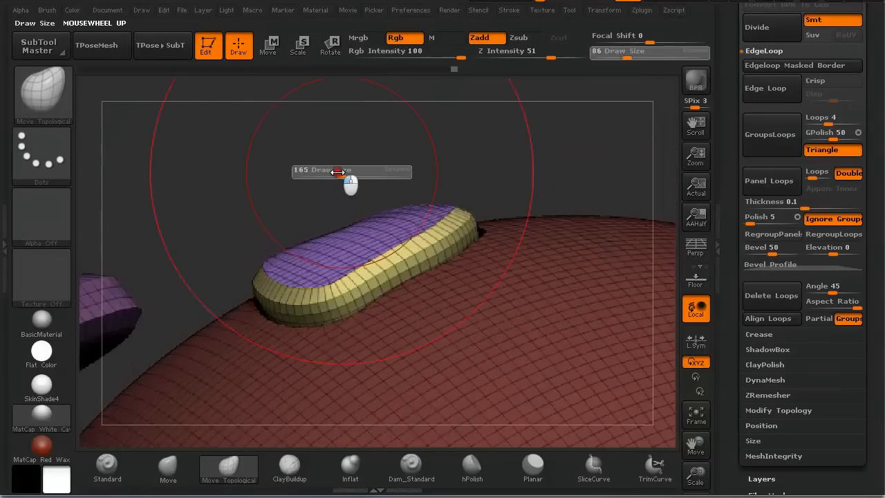
pyautogui.moveTo(365, 294)
pyautogui.mouseDown()
pyautogui.moveTo(353, 255)
pyautogui.moveTo(351, 288)
pyautogui.mouseUp()
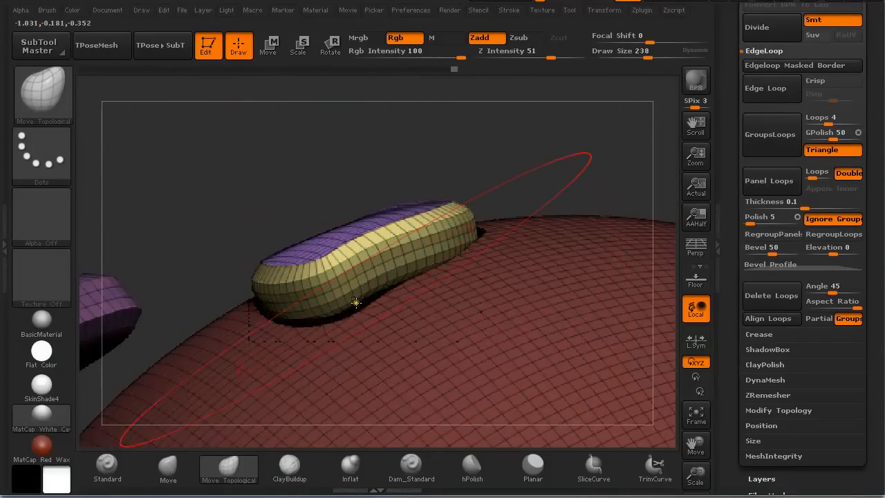
pyautogui.hotkey('ctrl', 'z')
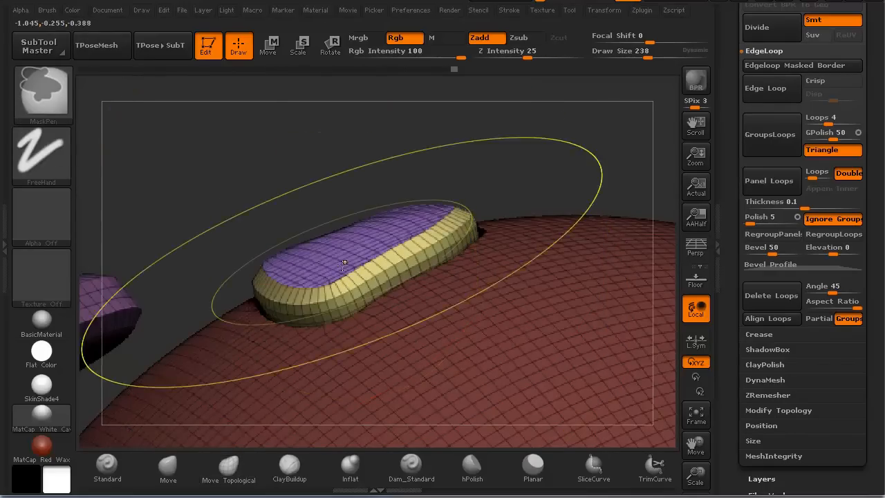
pyautogui.moveTo(309, 186)
pyautogui.keyDown('alt'); pyautogui.mouseDown()
pyautogui.moveTo(267, 135)
pyautogui.moveTo(269, 123)
pyautogui.mouseUp(); pyautogui.keyUp('alt')
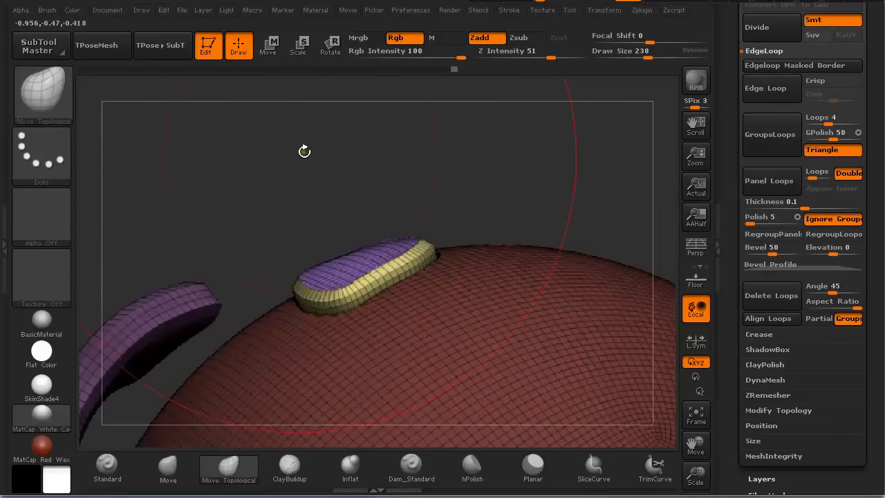
pyautogui.moveTo(304, 151); pyautogui.dragTo(338, 180)
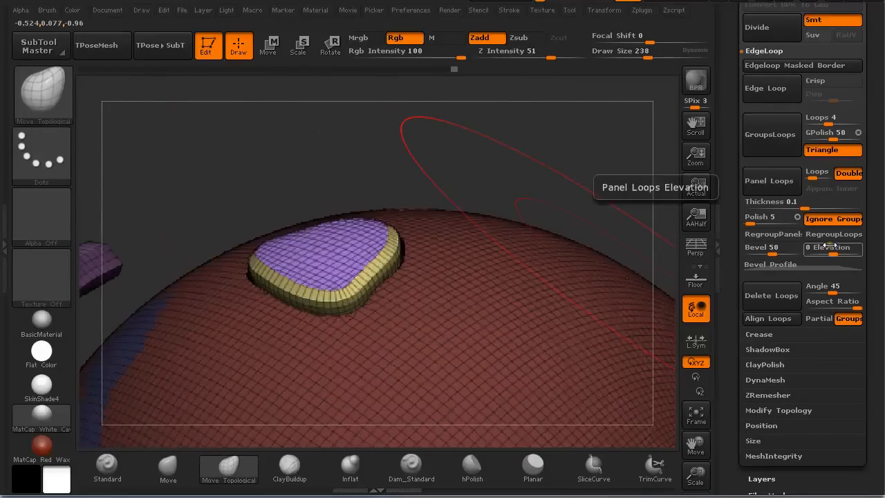
# Undo the appended panel, run Panel Loops on the purple patch with Append off and Elevation -100, and clear the mask.
pyautogui.press('ctrl')
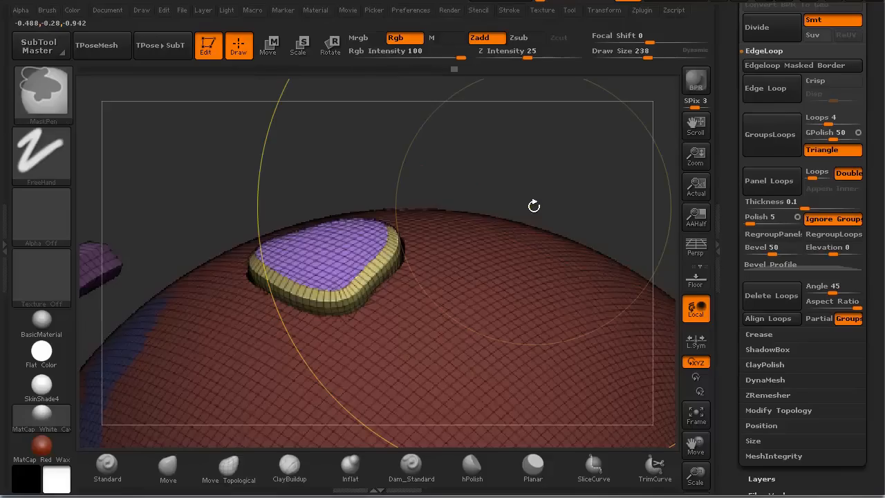
pyautogui.hotkey('ctrl', 'z')
pyautogui.click(808, 252)
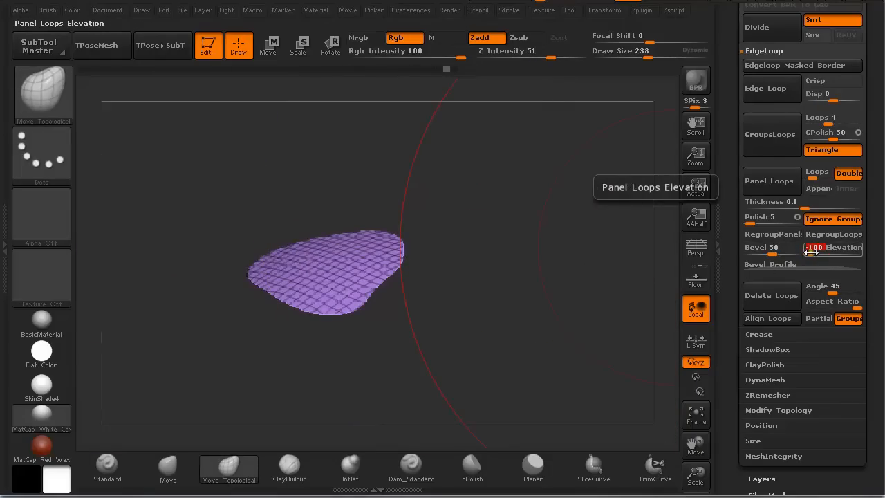
pyautogui.click(762, 186)
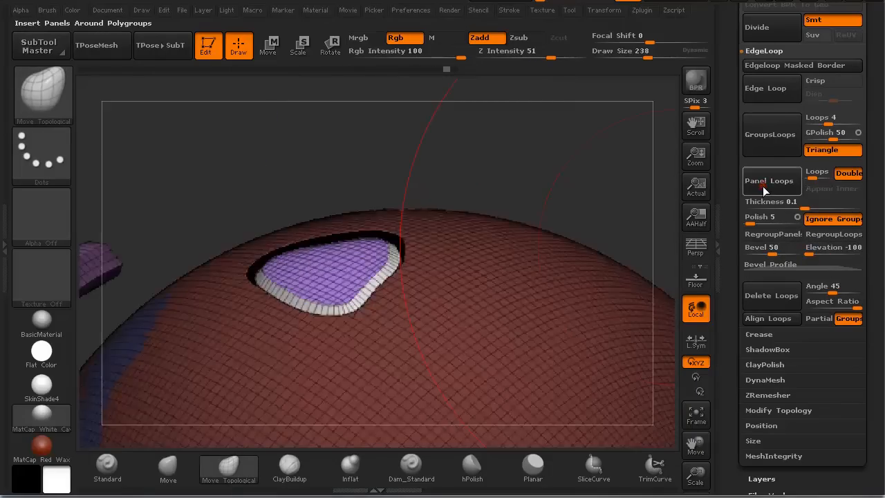
pyautogui.moveTo(316, 178)
pyautogui.mouseDown()
pyautogui.moveTo(298, 166)
pyautogui.moveTo(321, 215)
pyautogui.moveTo(267, 236)
pyautogui.mouseUp()
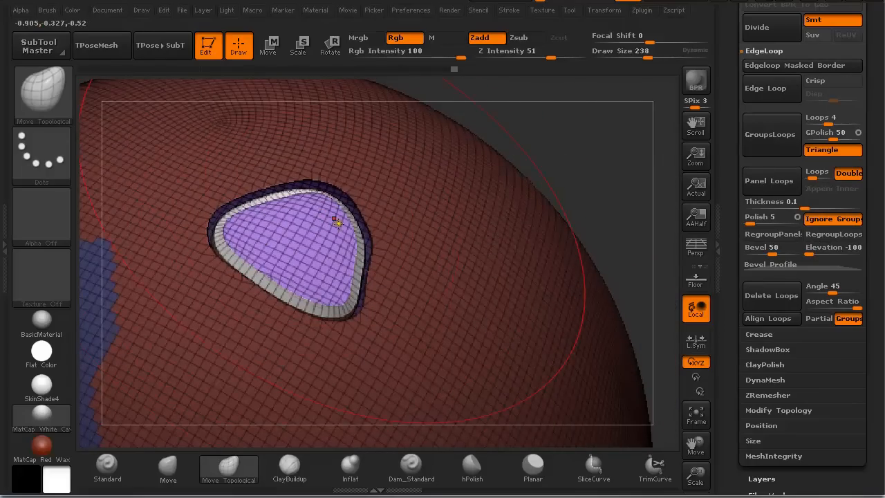
pyautogui.keyDown('alt'); pyautogui.moveTo(336, 220); pyautogui.dragTo(523, 168, button='right'); pyautogui.keyUp('alt')
pyautogui.keyDown('ctrl'); pyautogui.click(557, 198); pyautogui.keyUp('ctrl')
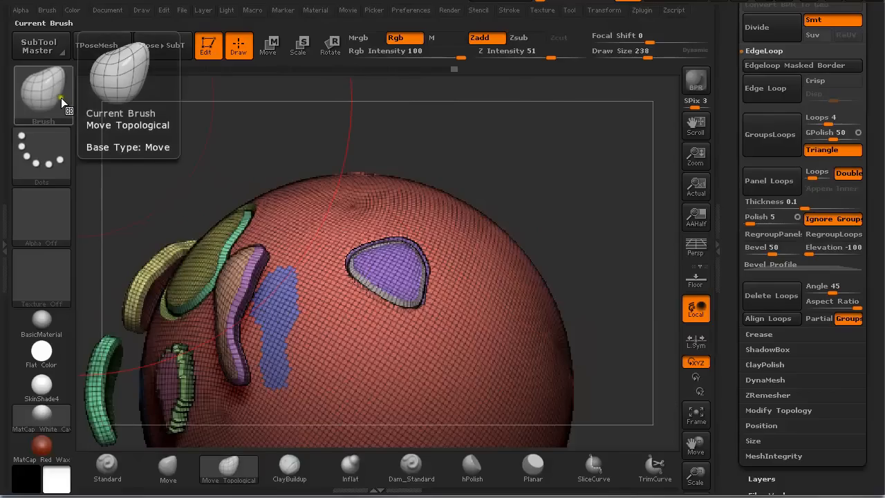
# Set the Panel Loops Elevation to 100 and compare the sunken purple panel with the separate raised panels on the sphere.
pyautogui.keyDown('alt'); pyautogui.moveTo(168, 148); pyautogui.dragTo(320, 152, button='right'); pyautogui.keyUp('alt')
pyautogui.moveTo(261, 210); pyautogui.dragTo(312, 202, button='right')
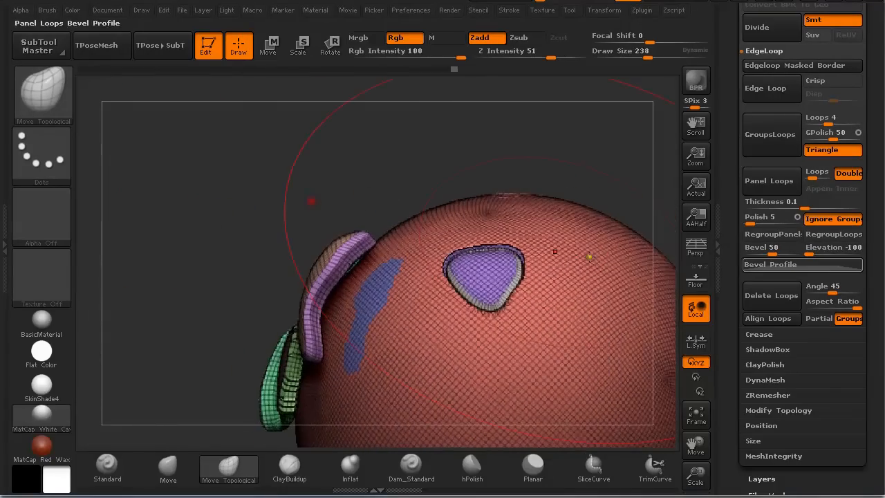
pyautogui.moveTo(820, 252); pyautogui.dragTo(878, 250)
pyautogui.moveTo(607, 205); pyautogui.dragTo(355, 157, button='right')
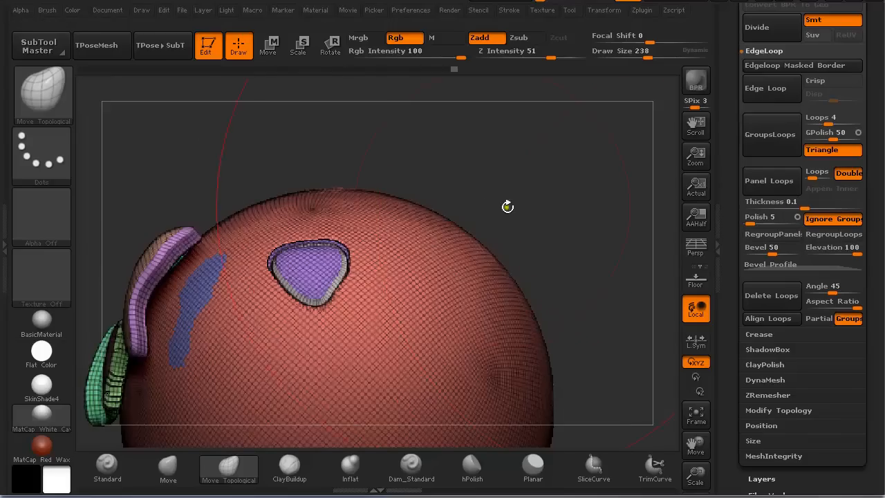
pyautogui.keyDown('alt'); pyautogui.moveTo(198, 171); pyautogui.dragTo(309, 168); pyautogui.keyUp('alt')
pyautogui.keyDown('alt'); pyautogui.moveTo(247, 162); pyautogui.dragTo(310, 218); pyautogui.keyUp('alt')
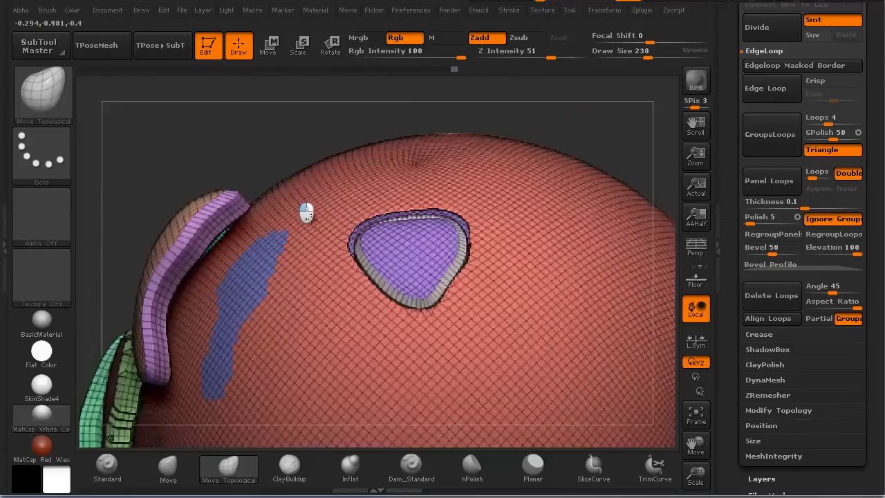
pyautogui.moveTo(306, 213); pyautogui.dragTo(312, 191, button='right')
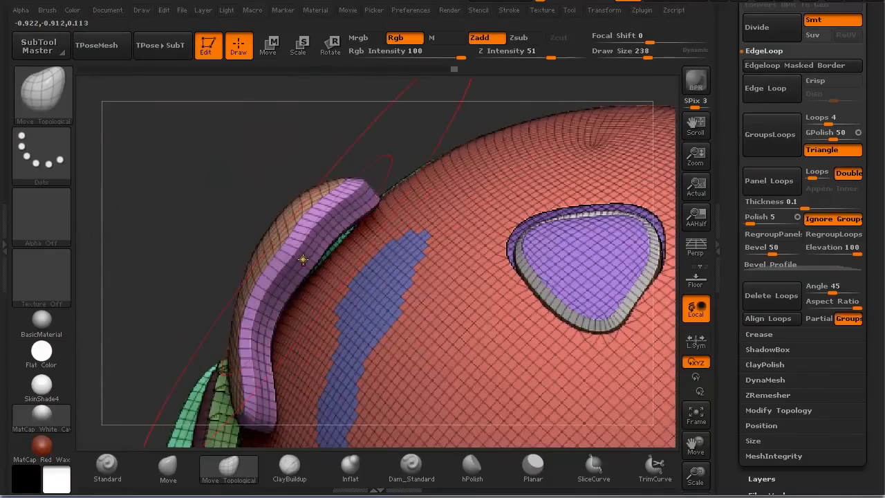
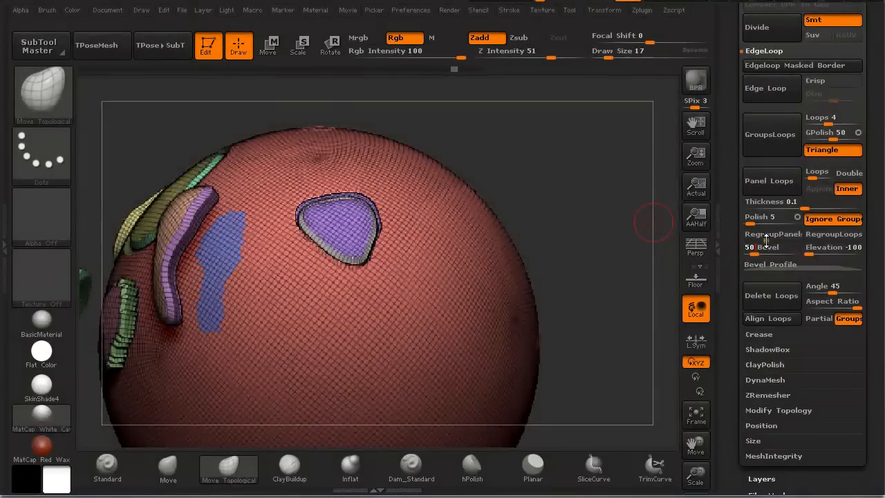
# Turn Double on, and mask a bean-shaped area of the sphere below the purple panel and convert it to a new polygroup.
pyautogui.click(848, 173)
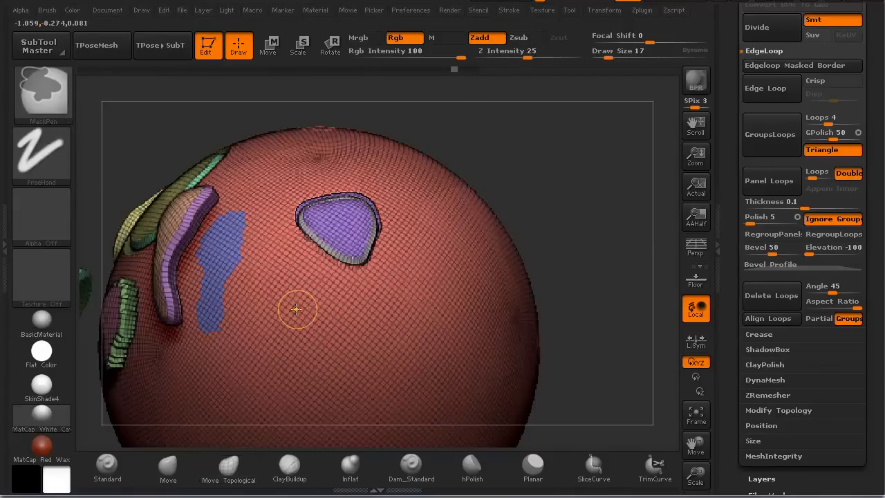
pyautogui.moveTo(296, 362)
pyautogui.keyDown('ctrl'); pyautogui.mouseDown()
pyautogui.moveTo(340, 351)
pyautogui.moveTo(323, 335)
pyautogui.mouseUp(); pyautogui.keyUp('ctrl')
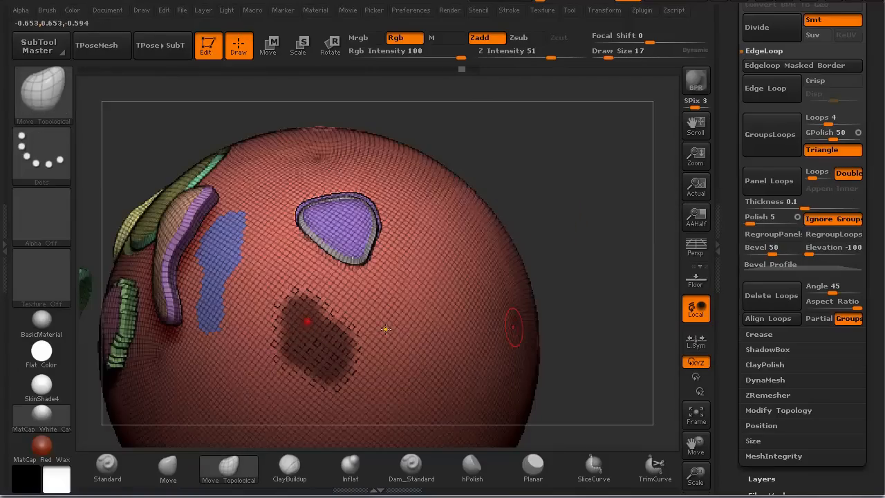
pyautogui.hotkey('ctrl', 'w')
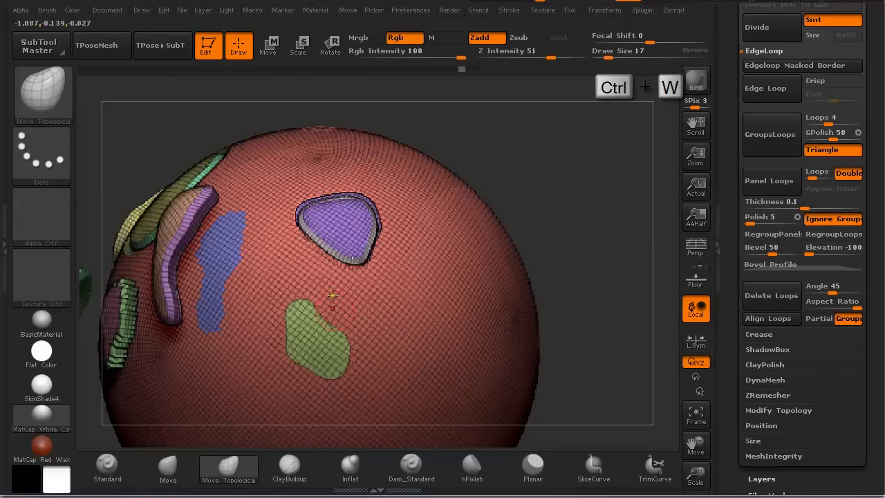
# Isolate the green bean-shaped polygroup by hiding the rest of the mesh.
pyautogui.moveTo(539, 212); pyautogui.dragTo(617, 187)
pyautogui.moveTo(649, 123); pyautogui.dragTo(603, 116)
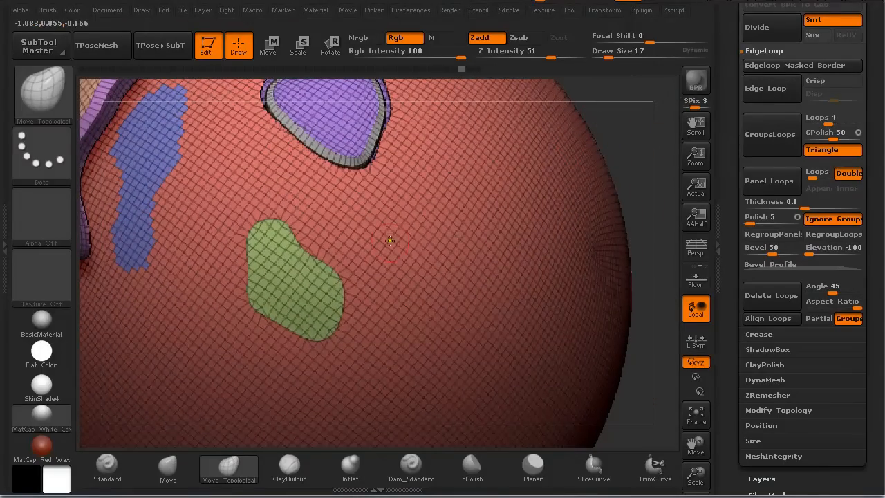
pyautogui.hotkey('ctrl', 'shift')
pyautogui.keyDown('ctrl'); pyautogui.keyDown('shift'); pyautogui.click(310, 277); pyautogui.keyUp('shift'); pyautogui.keyUp('ctrl')
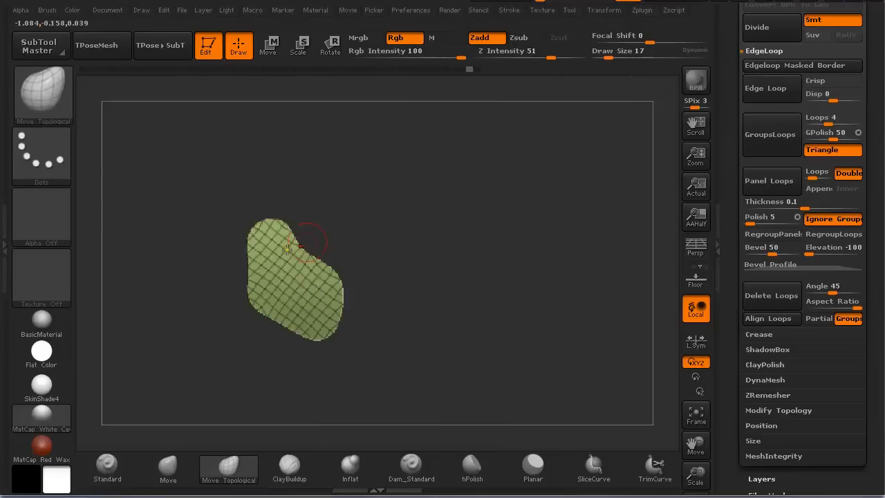
pyautogui.moveTo(375, 214); pyautogui.dragTo(395, 200)
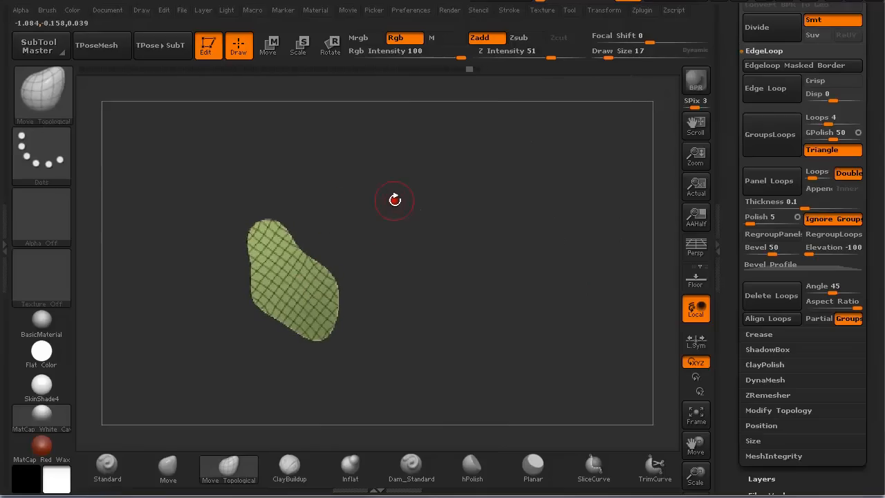
# Run Panel Loops on the green patch with Double off, Inner on and Elevation 100.
pyautogui.click(849, 174)
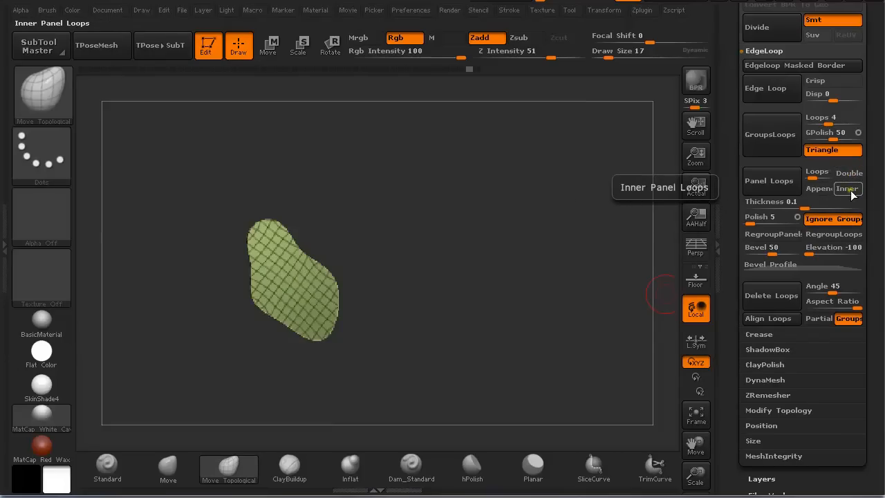
pyautogui.click(847, 188)
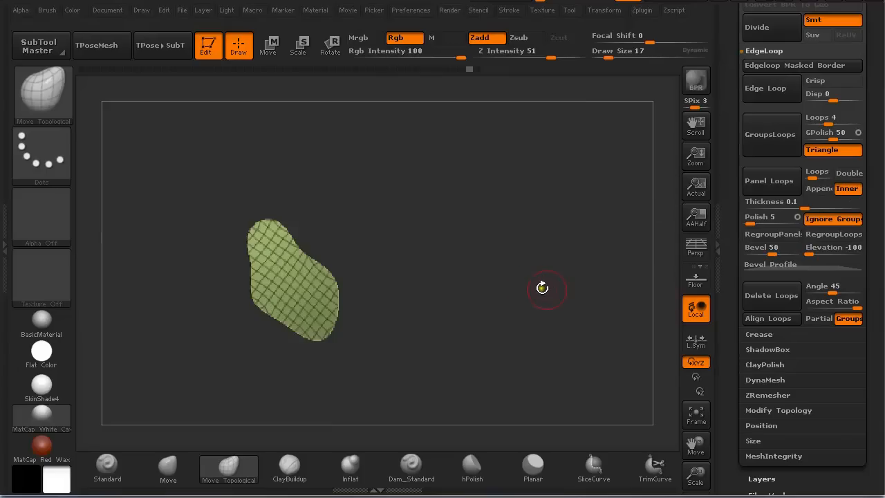
pyautogui.click(806, 252)
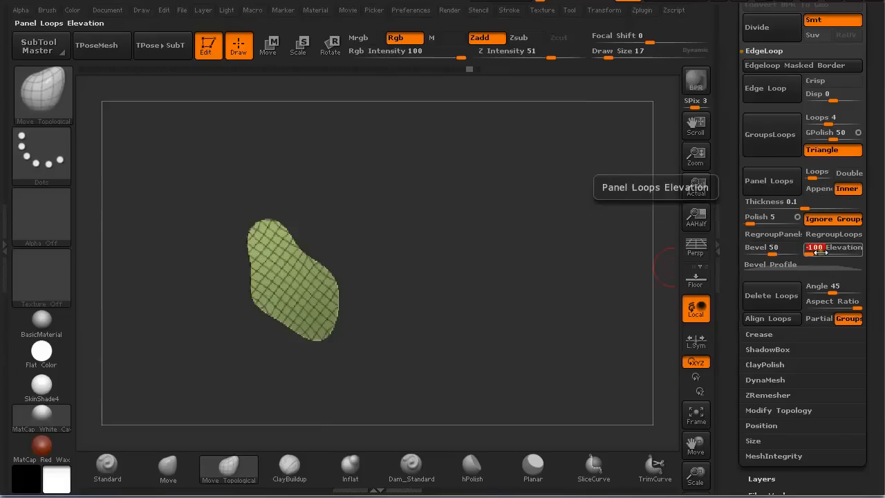
pyautogui.moveTo(820, 252); pyautogui.dragTo(868, 251)
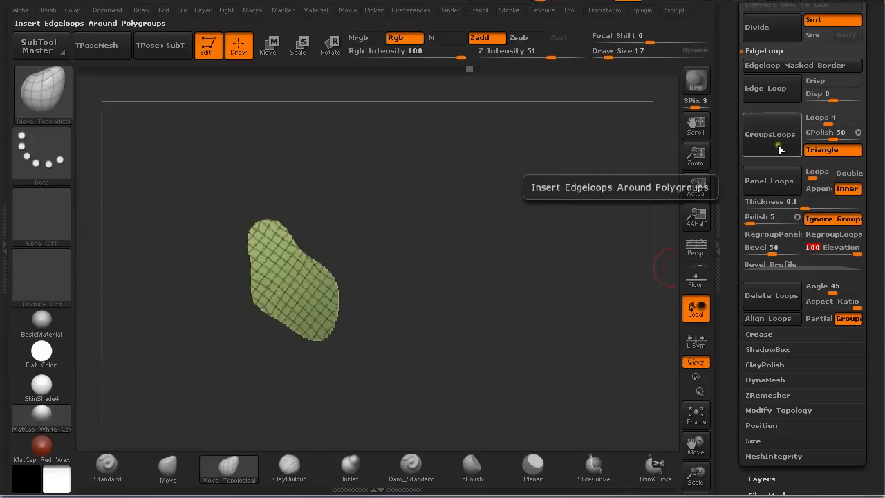
pyautogui.click(771, 181)
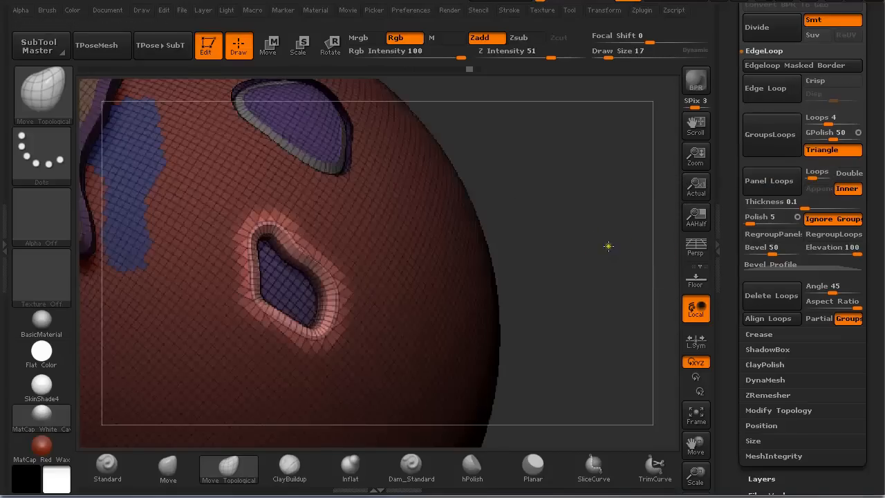
# Examine the walls, floor and surrounding border of the new Inner panel recess up close from several angles.
pyautogui.moveTo(608, 244); pyautogui.dragTo(643, 197)
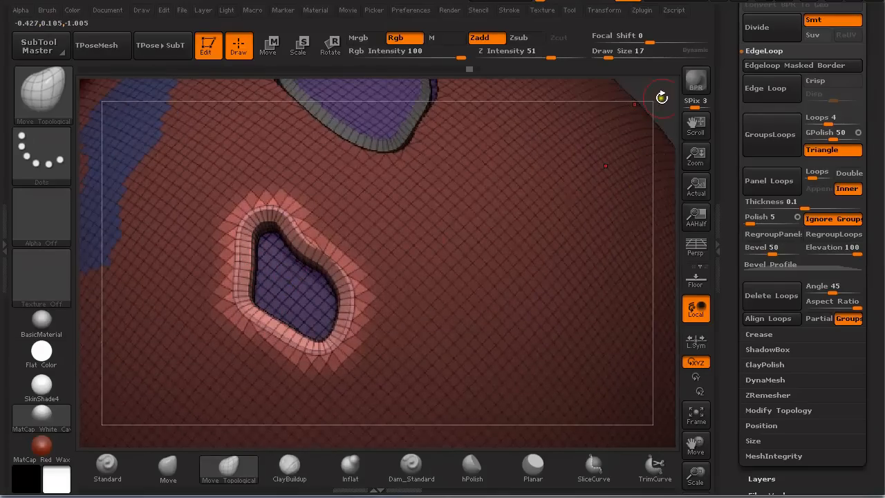
pyautogui.moveTo(662, 98); pyautogui.dragTo(689, 60)
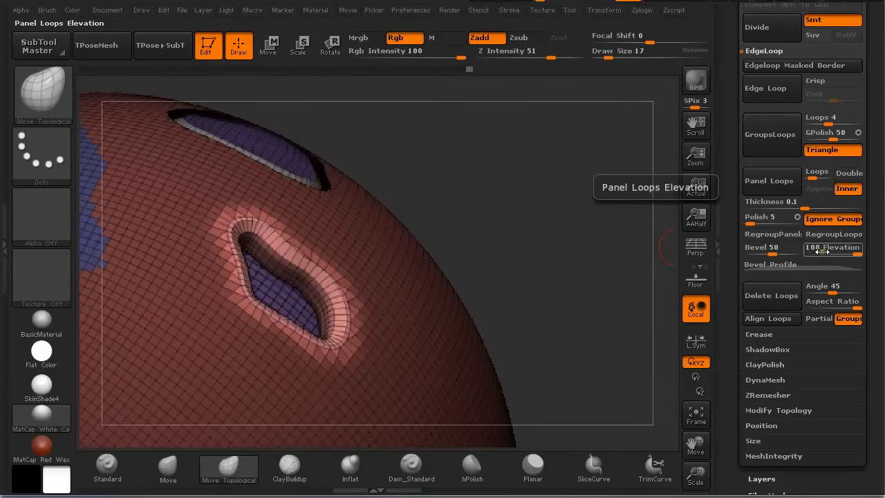
pyautogui.moveTo(557, 208)
pyautogui.mouseDown()
pyautogui.moveTo(561, 213)
pyautogui.moveTo(478, 199)
pyautogui.mouseUp()
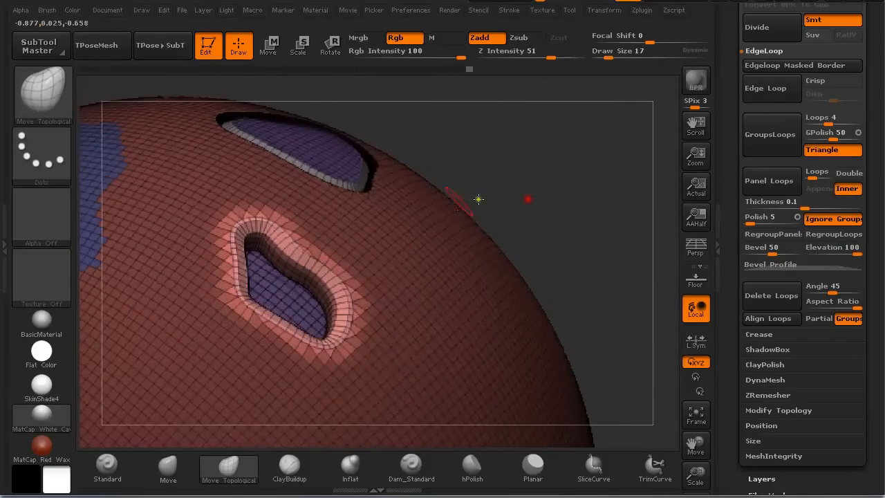
pyautogui.keyDown('alt'); pyautogui.moveTo(557, 156); pyautogui.dragTo(616, 242); pyautogui.keyUp('alt')
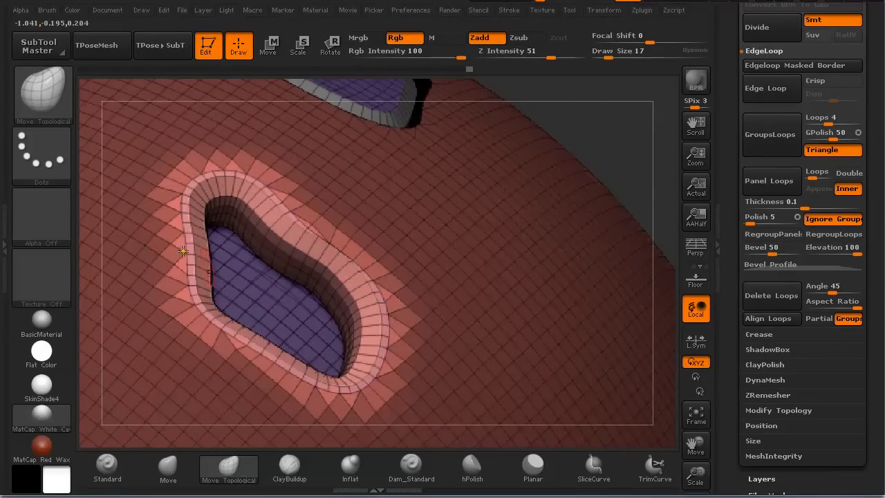
pyautogui.moveTo(622, 143)
pyautogui.mouseDown()
pyautogui.moveTo(593, 112)
pyautogui.moveTo(591, 160)
pyautogui.moveTo(212, 160)
pyautogui.mouseUp()
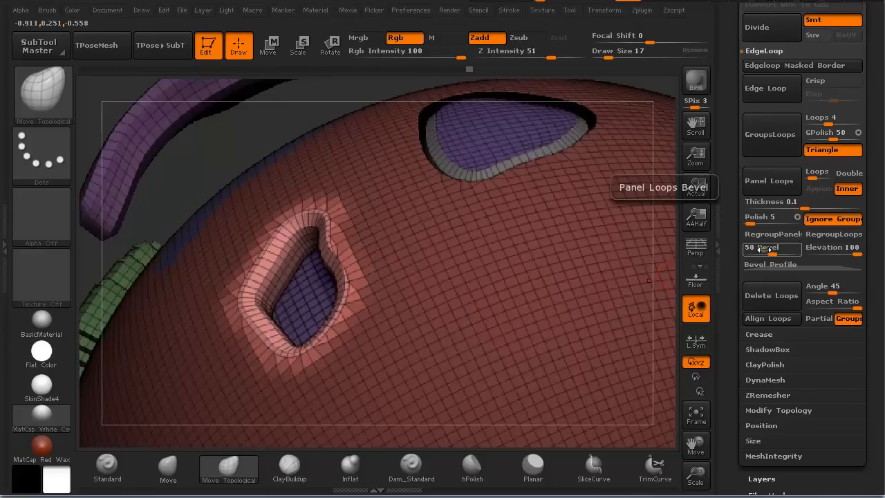
# Reshape the Panel Loops Bevel Profile curve by removing and adding points, and restore its original shape.
pyautogui.click(815, 266)
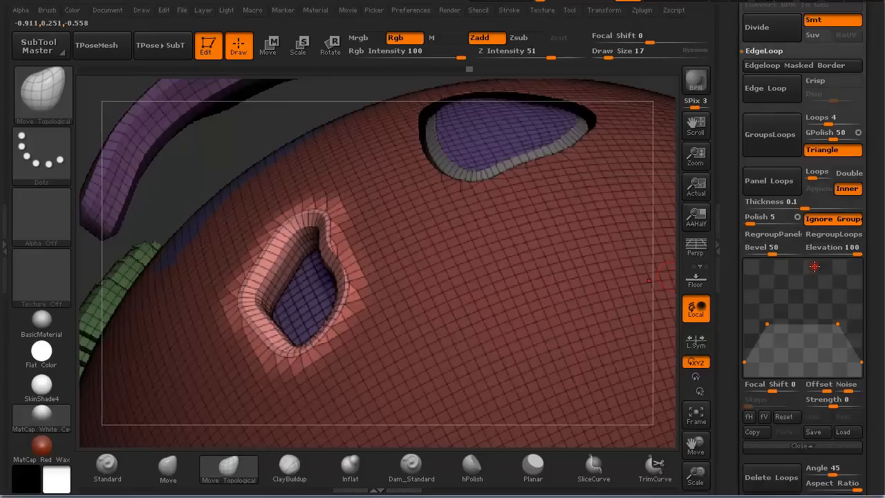
pyautogui.moveTo(869, 303); pyautogui.dragTo(868, 253)
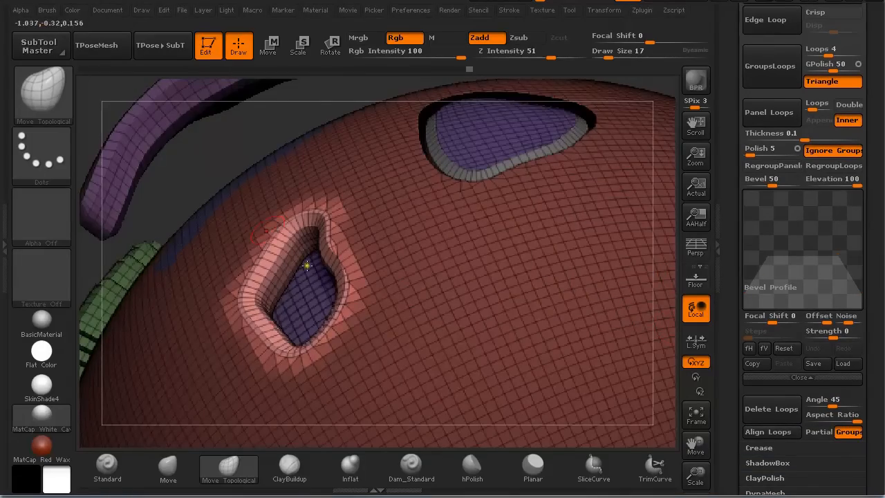
pyautogui.keyDown('ctrl'); pyautogui.moveTo(217, 178); pyautogui.dragTo(279, 275, button='right'); pyautogui.keyUp('ctrl')
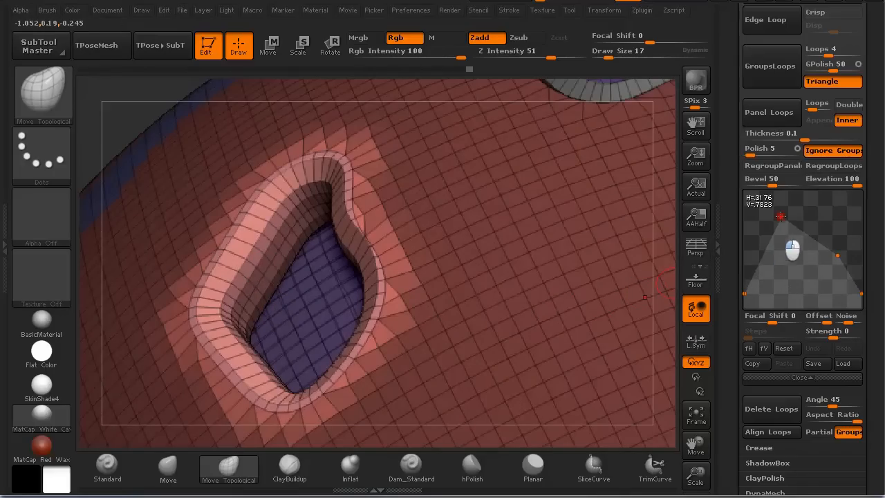
pyautogui.moveTo(780, 216); pyautogui.dragTo(791, 163)
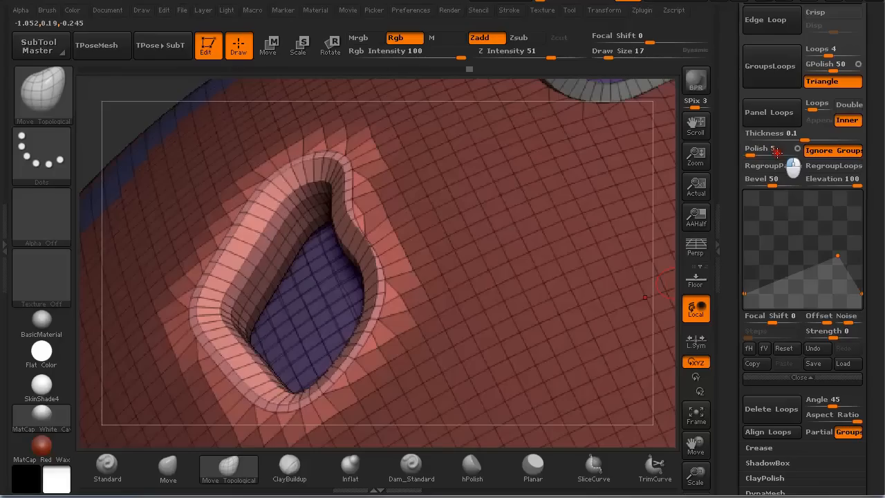
pyautogui.moveTo(836, 255); pyautogui.dragTo(863, 246)
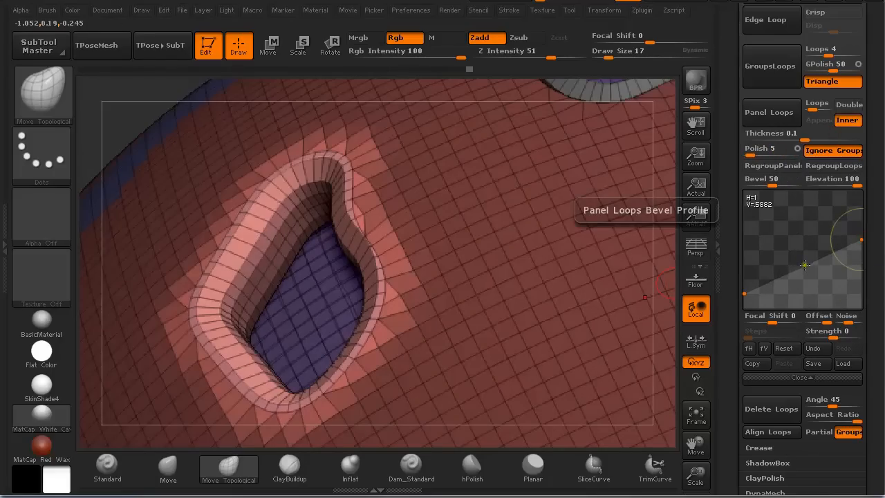
pyautogui.moveTo(805, 265); pyautogui.dragTo(790, 233)
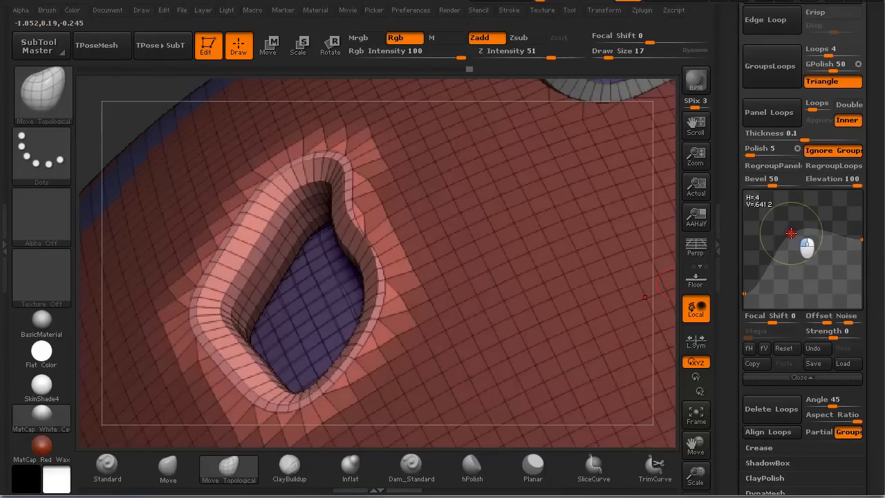
pyautogui.moveTo(790, 233); pyautogui.dragTo(788, 169)
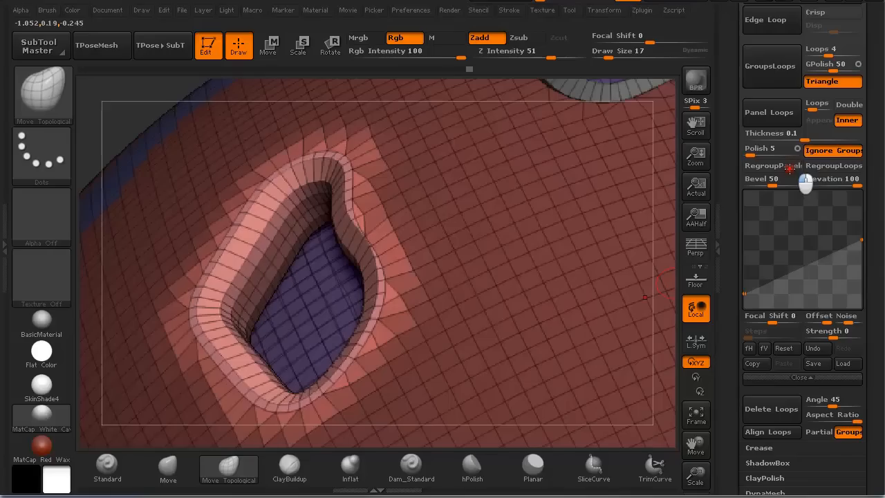
pyautogui.moveTo(789, 169); pyautogui.dragTo(794, 238)
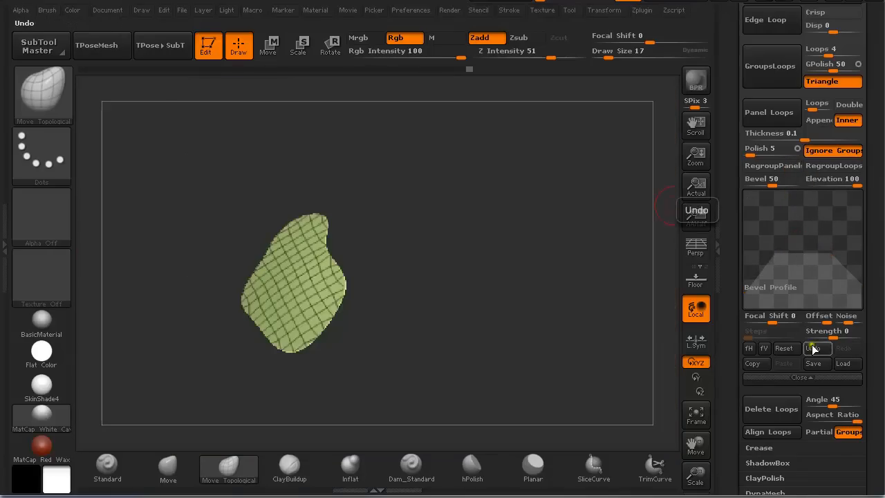
pyautogui.click(809, 377)
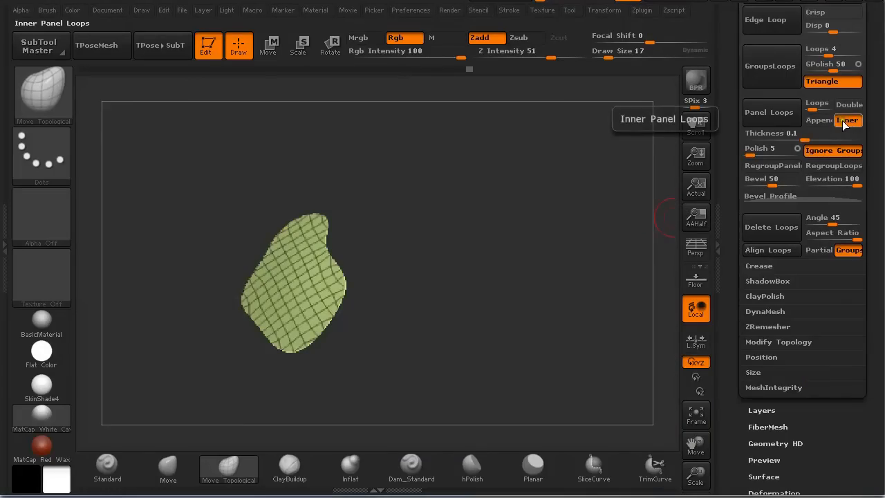
# Set Bevel to 0 and run Panel Loops on the isolated green patch with Inner on and Elevation 100.
pyautogui.moveTo(770, 181); pyautogui.dragTo(750, 187)
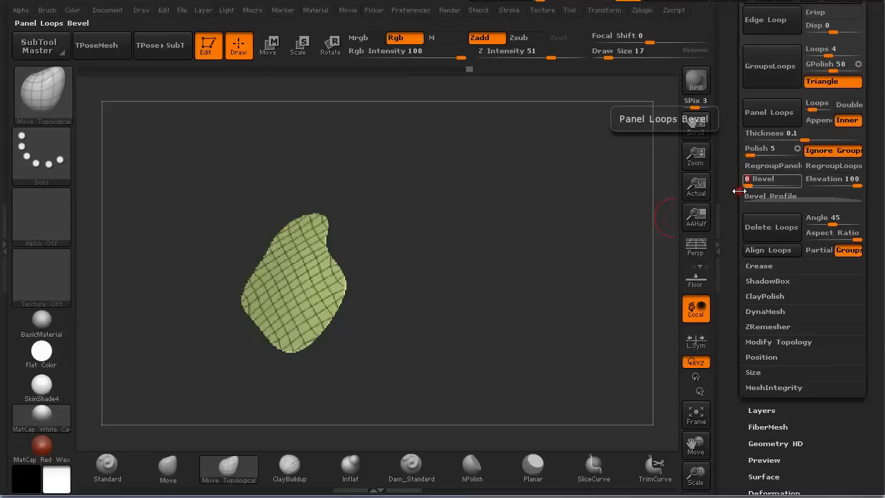
pyautogui.click(767, 119)
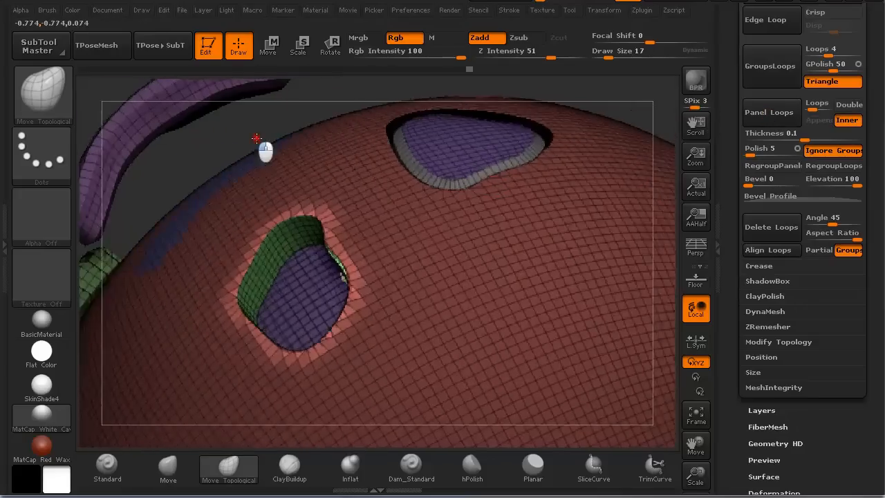
pyautogui.moveTo(256, 138)
pyautogui.mouseDown()
pyautogui.moveTo(276, 154)
pyautogui.moveTo(302, 259)
pyautogui.mouseUp()
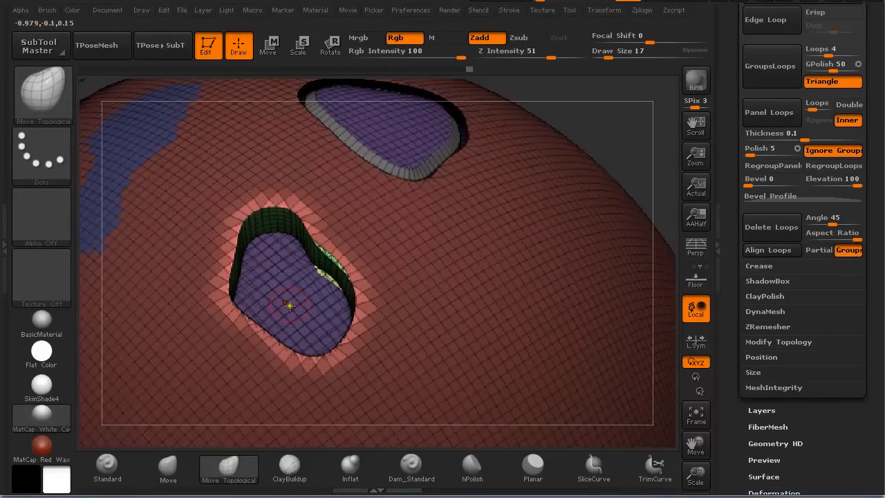
# Undo the last panel and rerun Panel Loops on the isolated green patch with Thickness 0.05.
pyautogui.keyDown('ctrl'); pyautogui.keyDown('shift'); pyautogui.click(404, 257); pyautogui.keyUp('shift'); pyautogui.keyUp('ctrl')
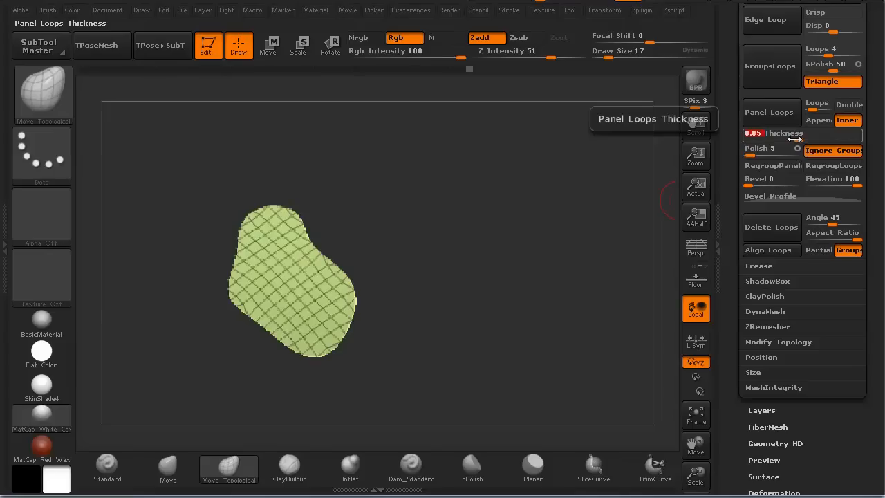
pyautogui.click(771, 116)
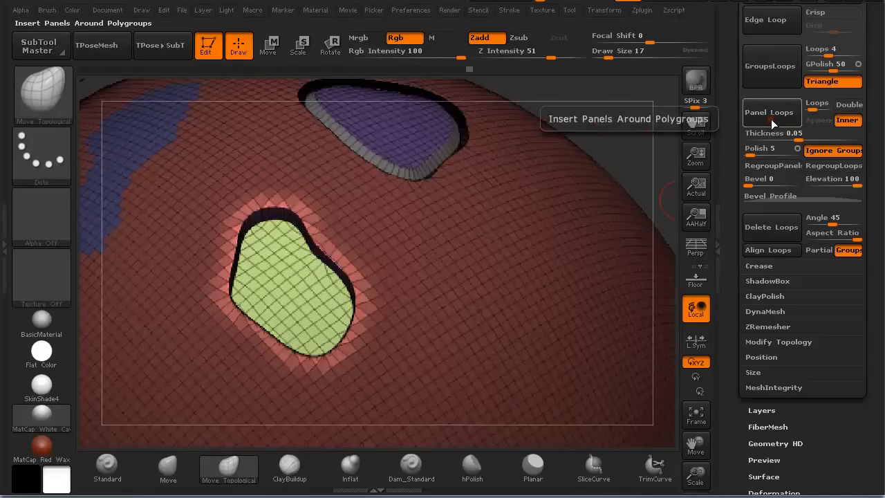
pyautogui.moveTo(591, 125)
pyautogui.mouseDown()
pyautogui.moveTo(614, 115)
pyautogui.moveTo(583, 119)
pyautogui.mouseUp()
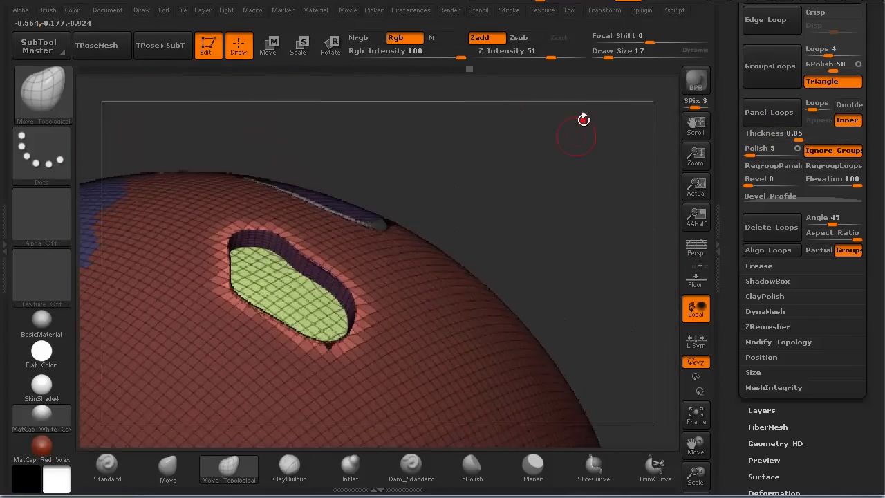
pyautogui.keyDown('alt'); pyautogui.moveTo(521, 174); pyautogui.dragTo(621, 194); pyautogui.keyUp('alt')
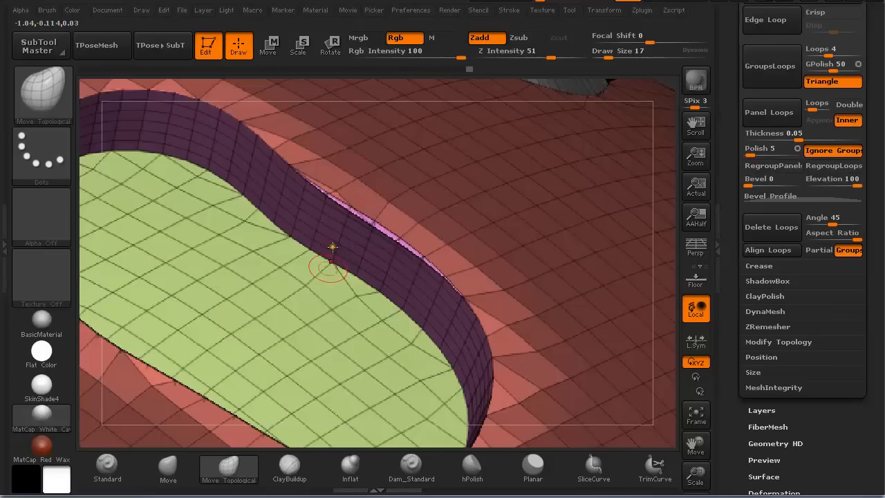
# Clear the mask and turn off the polyframe display to view the shallower recess on the plain sphere.
pyautogui.press('f')
pyautogui.keyDown('ctrl'); pyautogui.moveTo(595, 168); pyautogui.dragTo(622, 138); pyautogui.keyUp('ctrl')
pyautogui.hotkey('shift', 'f')
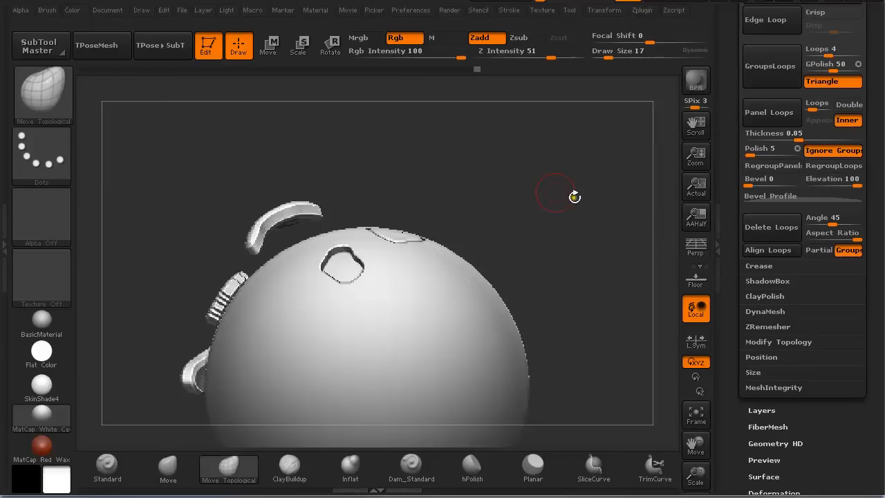
pyautogui.keyDown('alt'); pyautogui.moveTo(542, 188); pyautogui.dragTo(604, 305); pyautogui.keyUp('alt')
pyautogui.moveTo(597, 133); pyautogui.dragTo(372, 248)
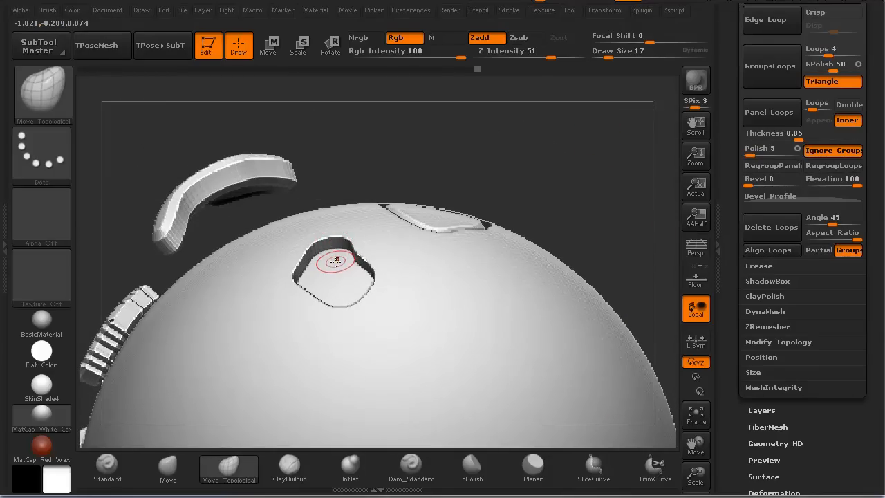
pyautogui.moveTo(593, 215); pyautogui.dragTo(606, 217)
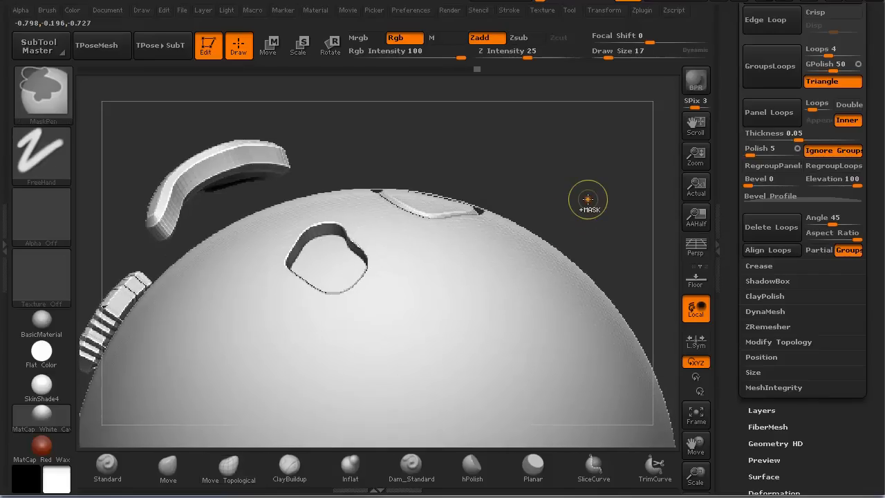
# Undo back to the isolated patch, rerun Panel Loops with Elevation 0, and clear the mask around the new panel.
pyautogui.keyDown('ctrl'); pyautogui.click(586, 199); pyautogui.keyUp('ctrl')
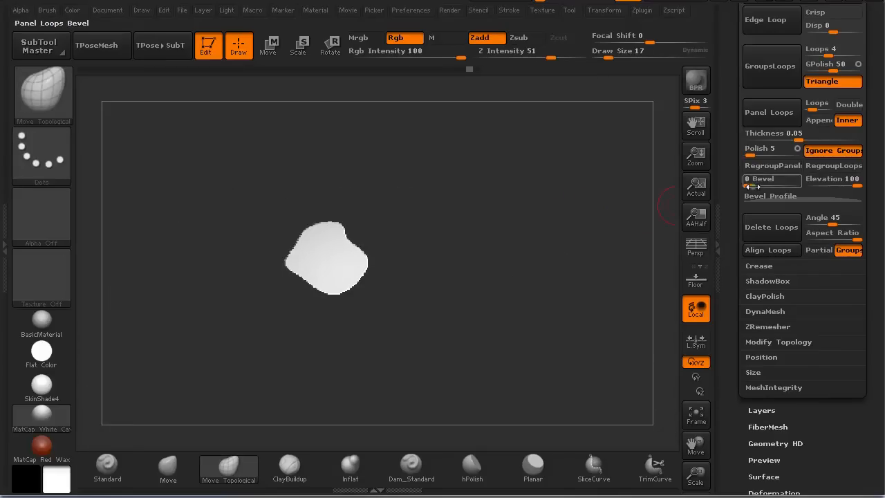
pyautogui.moveTo(850, 181); pyautogui.dragTo(828, 182)
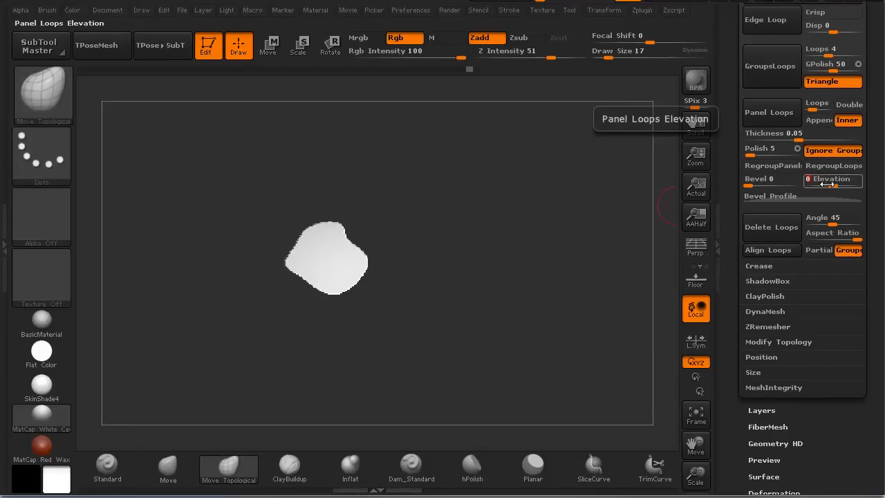
pyautogui.click(772, 113)
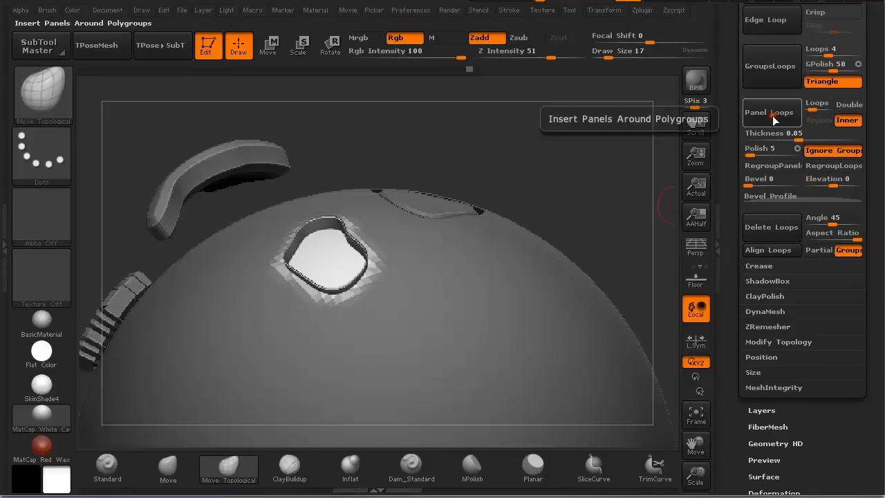
pyautogui.moveTo(407, 170); pyautogui.dragTo(441, 155)
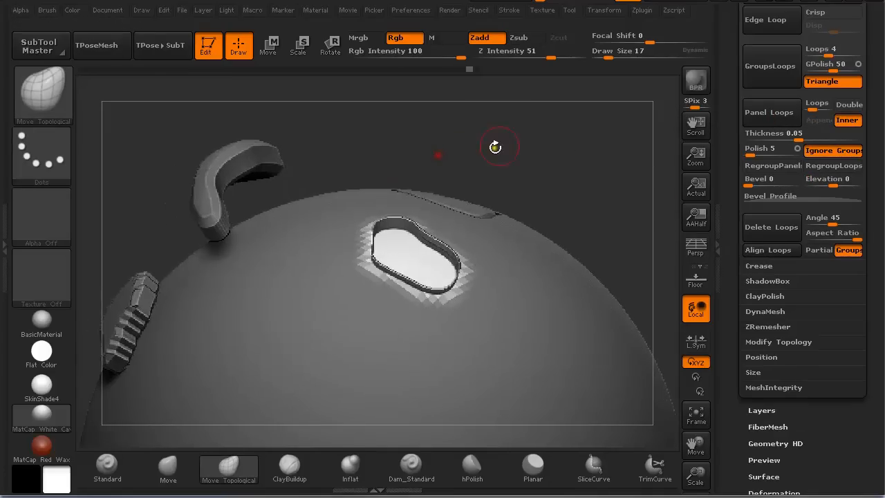
pyautogui.moveTo(499, 149); pyautogui.dragTo(420, 176)
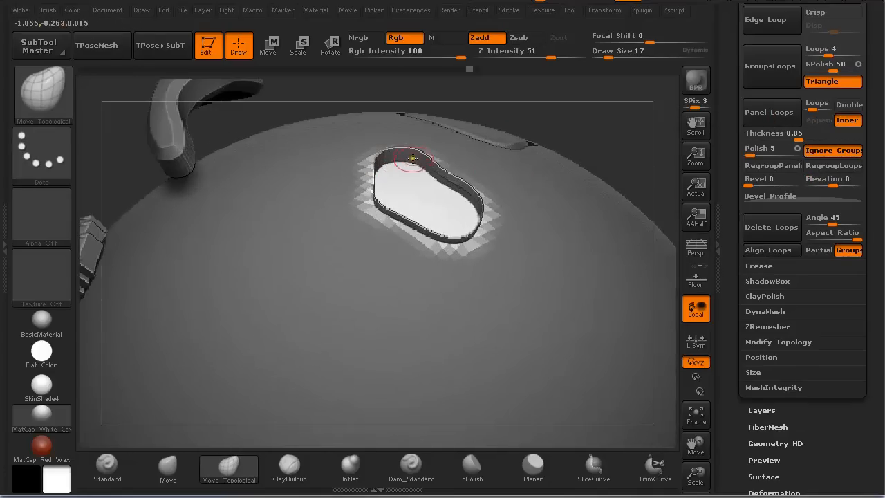
pyautogui.keyDown('ctrl'); pyautogui.moveTo(592, 152); pyautogui.dragTo(618, 138); pyautogui.keyUp('ctrl')
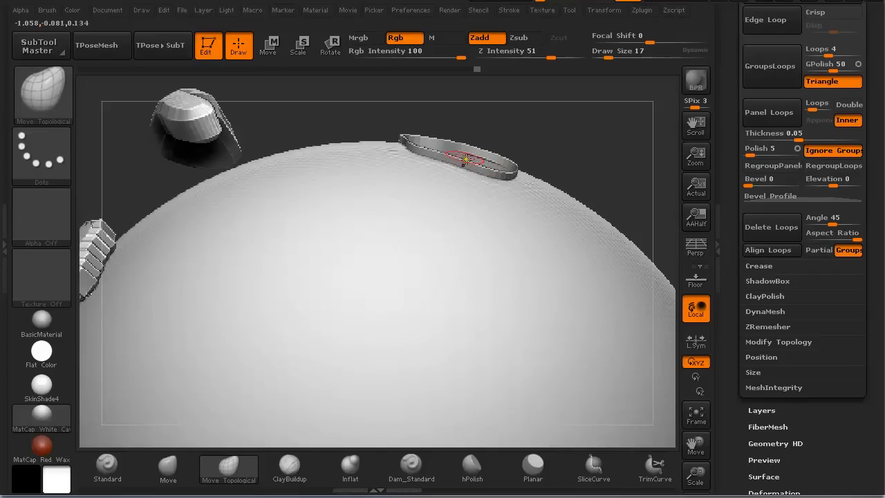
pyautogui.moveTo(602, 154); pyautogui.dragTo(576, 226)
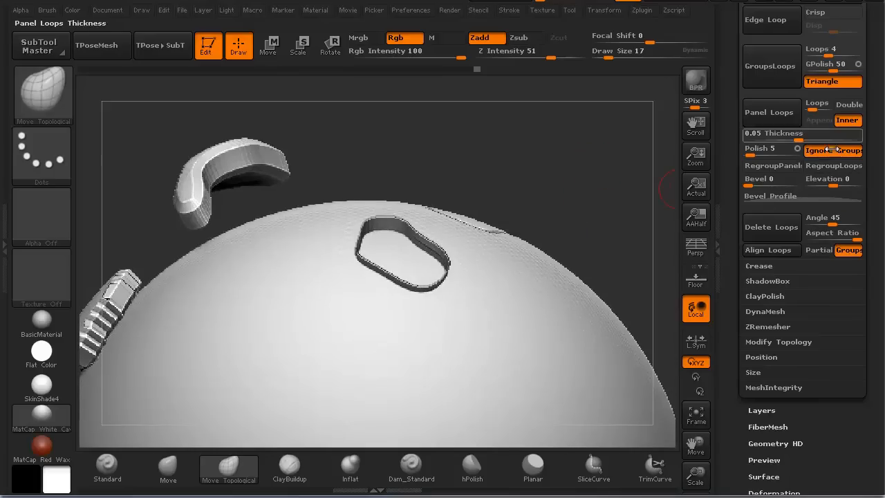
pyautogui.moveTo(657, 130); pyautogui.dragTo(629, 150)
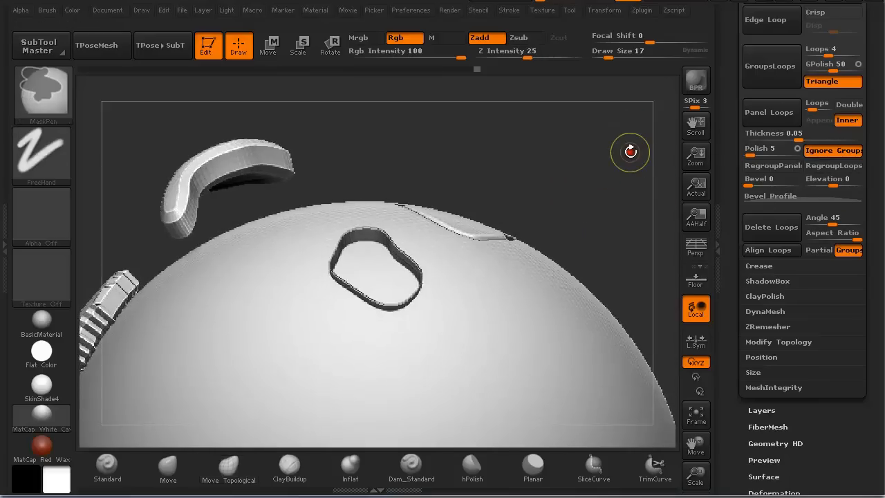
# Undo back to the isolated patch, rerun Panel Loops with Elevation -100, and clear the mask to view the rim.
pyautogui.keyDown('ctrl'); pyautogui.click(630, 151); pyautogui.keyUp('ctrl')
pyautogui.hotkey('ctrl', 'z')
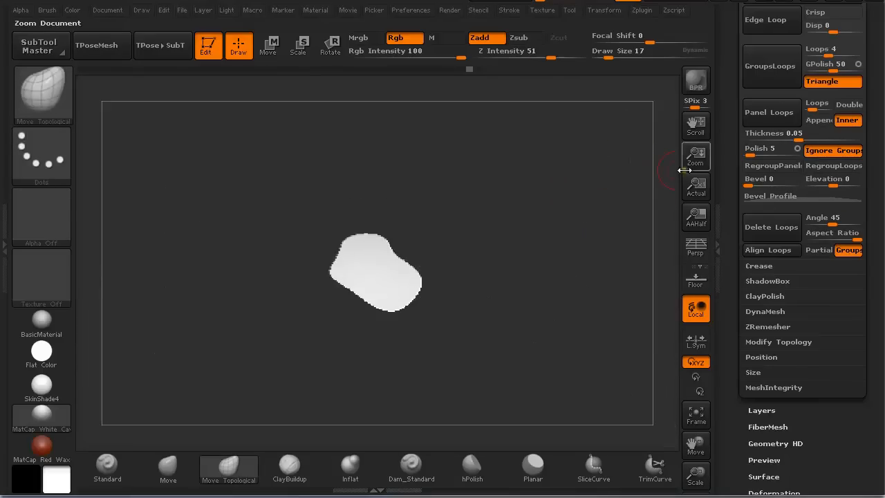
pyautogui.moveTo(826, 185); pyautogui.dragTo(814, 194)
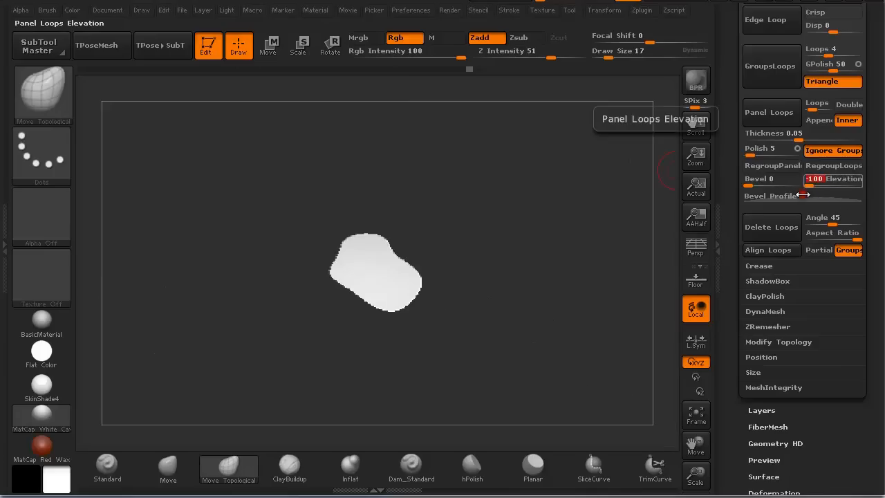
pyautogui.click(768, 114)
pyautogui.moveTo(601, 195)
pyautogui.mouseDown()
pyautogui.moveTo(558, 179)
pyautogui.moveTo(567, 196)
pyautogui.moveTo(591, 137)
pyautogui.moveTo(608, 182)
pyautogui.mouseUp()
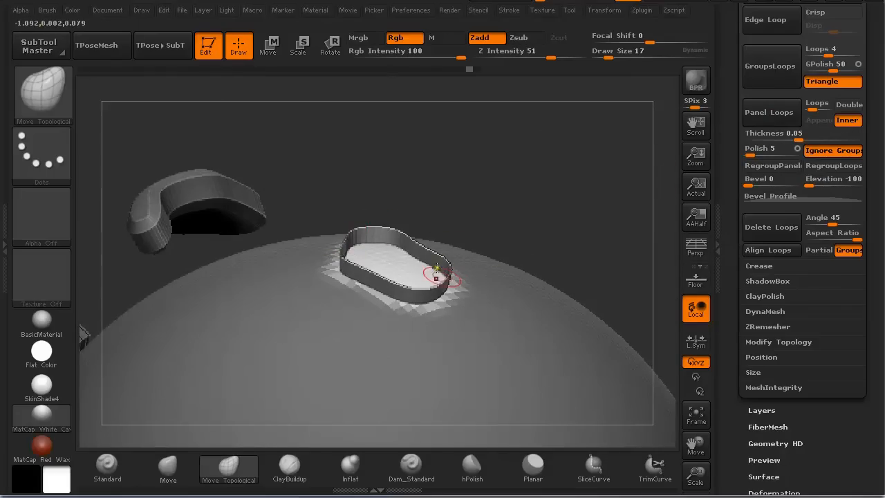
pyautogui.keyDown('ctrl'); pyautogui.click(532, 180); pyautogui.keyUp('ctrl')
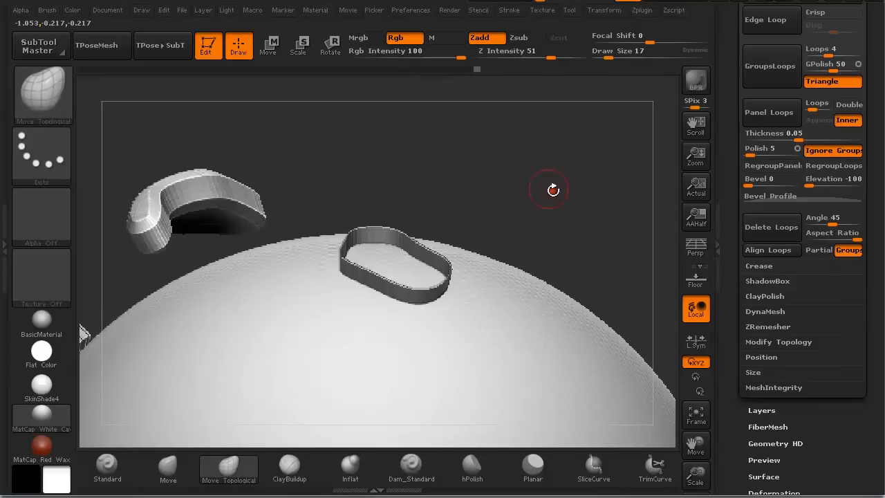
pyautogui.moveTo(553, 190)
pyautogui.mouseDown()
pyautogui.moveTo(533, 188)
pyautogui.moveTo(572, 176)
pyautogui.moveTo(456, 134)
pyautogui.moveTo(436, 174)
pyautogui.moveTo(534, 191)
pyautogui.mouseUp()
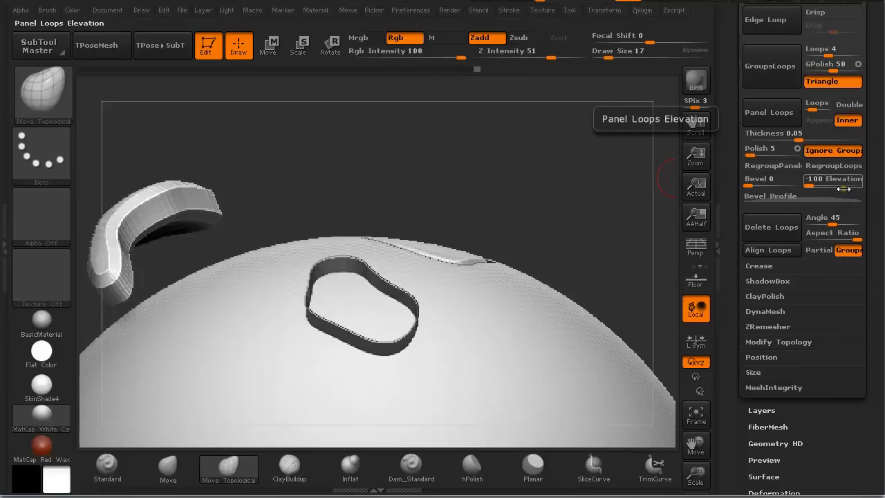
# Set the Panel Loops Elevation to 100 and examine the large bean-shaped panel and its surrounding border up close.
pyautogui.moveTo(813, 181); pyautogui.dragTo(872, 185)
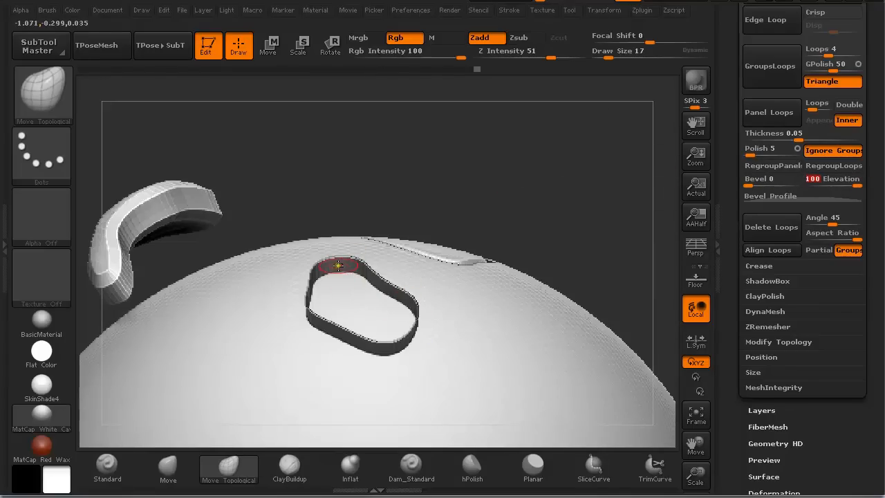
pyautogui.moveTo(450, 191); pyautogui.dragTo(489, 183)
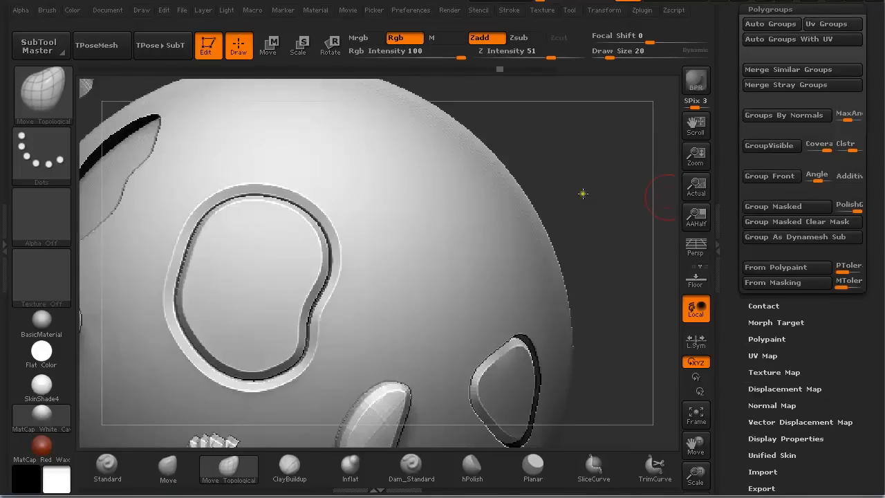
pyautogui.moveTo(582, 193)
pyautogui.mouseDown()
pyautogui.moveTo(557, 148)
pyautogui.moveTo(574, 166)
pyautogui.moveTo(563, 147)
pyautogui.moveTo(584, 155)
pyautogui.mouseUp()
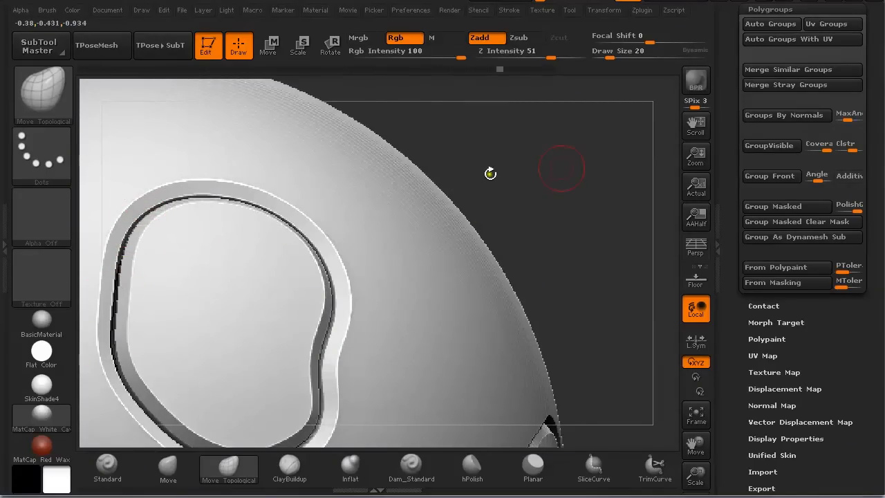
# Examine the bean-shaped panel and its border on the sphere and turn the polyframe display back on.
pyautogui.moveTo(563, 168); pyautogui.dragTo(609, 125)
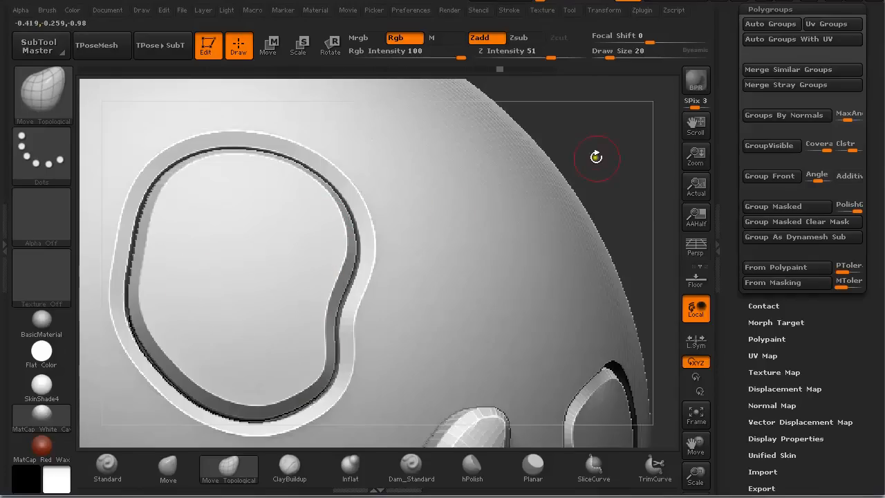
pyautogui.moveTo(595, 156); pyautogui.dragTo(591, 194)
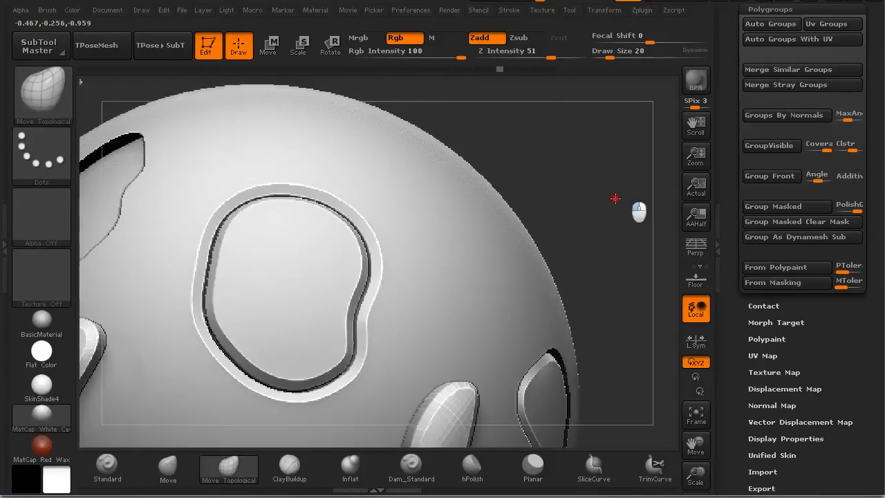
pyautogui.moveTo(614, 198)
pyautogui.mouseDown()
pyautogui.moveTo(593, 174)
pyautogui.moveTo(572, 185)
pyautogui.moveTo(630, 200)
pyautogui.moveTo(612, 182)
pyautogui.mouseUp()
pyautogui.hotkey('shift', 'f')
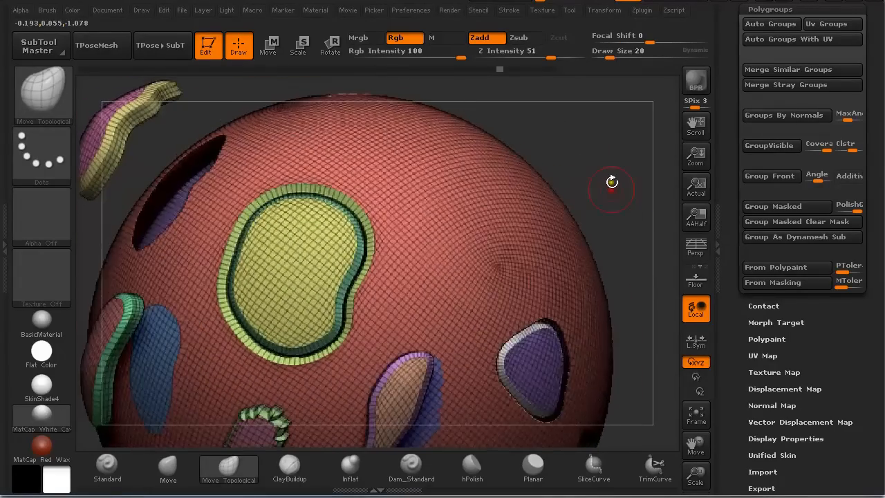
pyautogui.moveTo(613, 150); pyautogui.dragTo(588, 187)
# Open the Geometry settings, create a small peanut-shaped polygroup from a mask beside the bean-shaped panel, and isolate that patch.
pyautogui.click(779, 6)
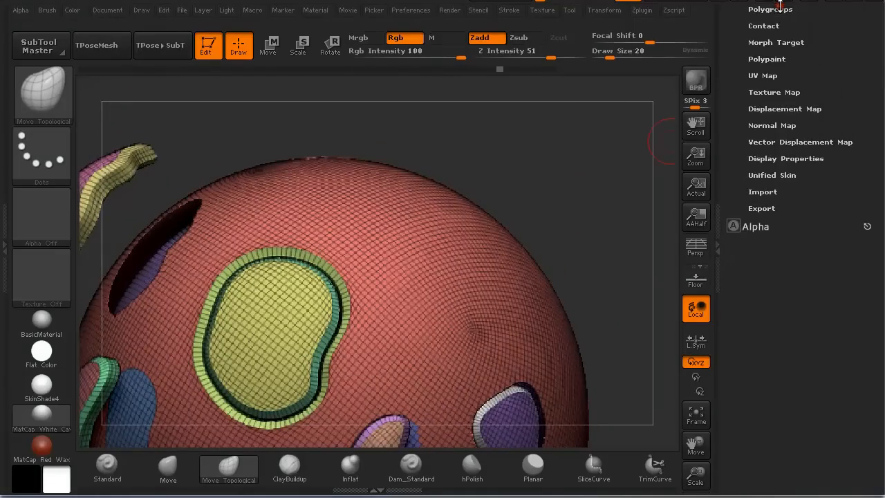
pyautogui.moveTo(778, 10); pyautogui.dragTo(768, 346)
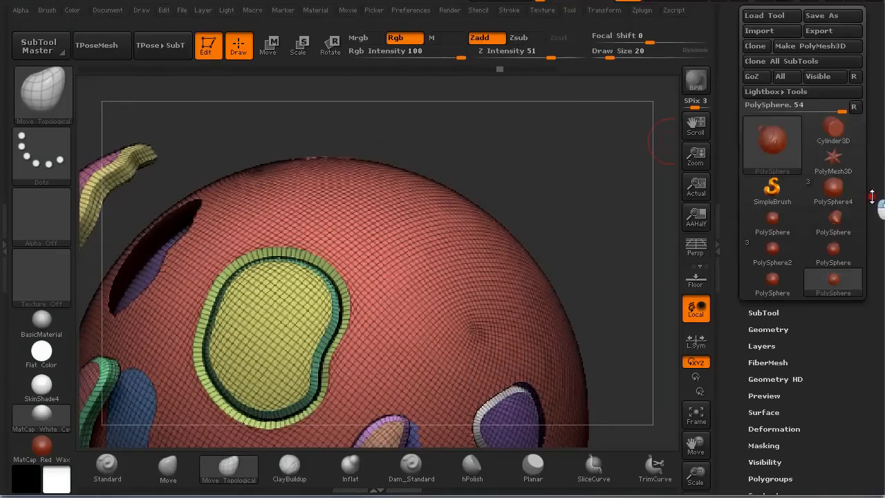
pyautogui.click(768, 330)
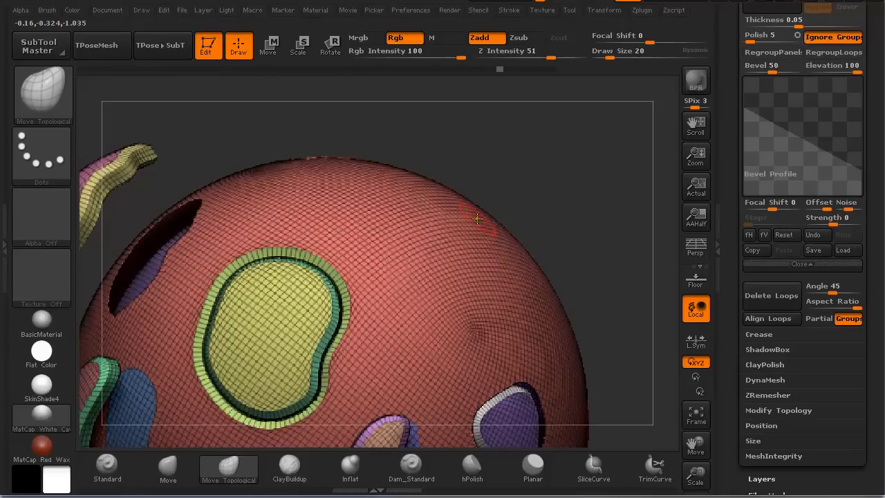
pyautogui.moveTo(469, 225)
pyautogui.keyDown('ctrl'); pyautogui.mouseDown()
pyautogui.moveTo(414, 247)
pyautogui.moveTo(415, 279)
pyautogui.moveTo(438, 278)
pyautogui.moveTo(440, 239)
pyautogui.mouseUp(); pyautogui.keyUp('ctrl')
pyautogui.hotkey('ctrl', 'w')
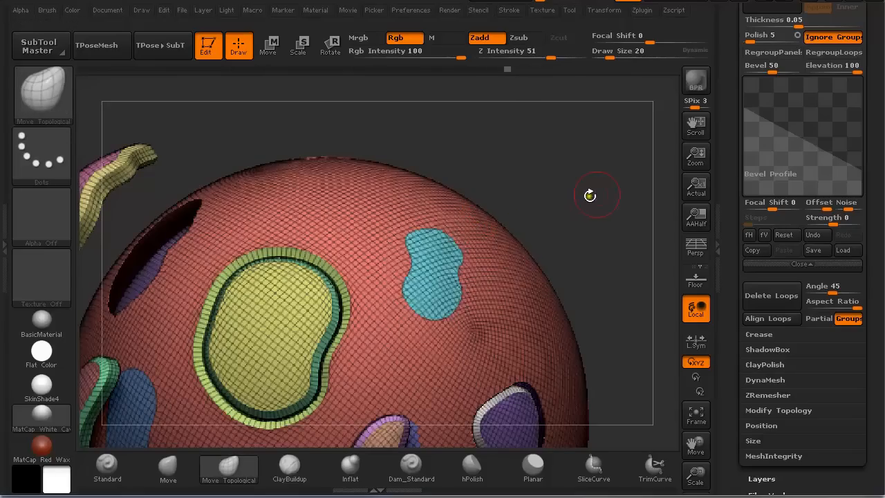
pyautogui.moveTo(570, 186)
pyautogui.mouseDown()
pyautogui.moveTo(574, 204)
pyautogui.moveTo(584, 160)
pyautogui.moveTo(614, 201)
pyautogui.mouseUp()
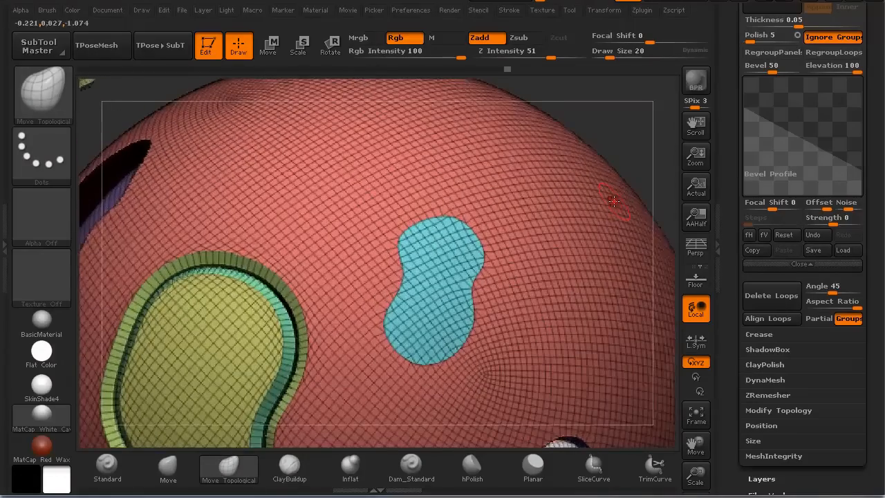
pyautogui.keyDown('ctrl'); pyautogui.keyDown('shift'); pyautogui.click(434, 284); pyautogui.keyUp('shift'); pyautogui.keyUp('ctrl')
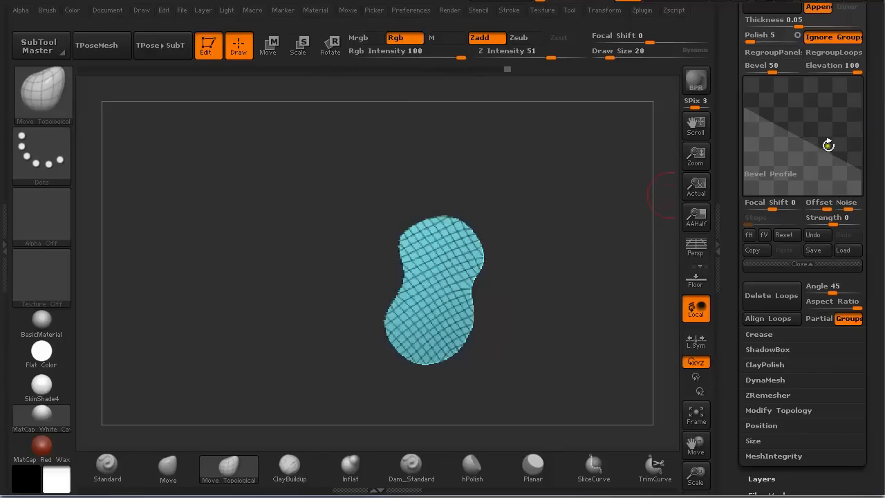
# Turn off Double and Append, enable Inner, and run Panel Loops on the isolated peanut-shaped patch.
pyautogui.moveTo(870, 72); pyautogui.dragTo(871, 175)
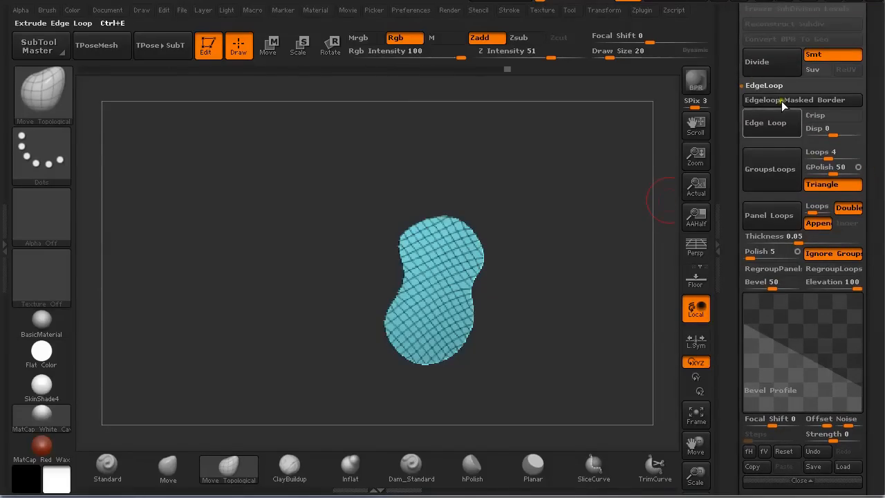
pyautogui.click(848, 209)
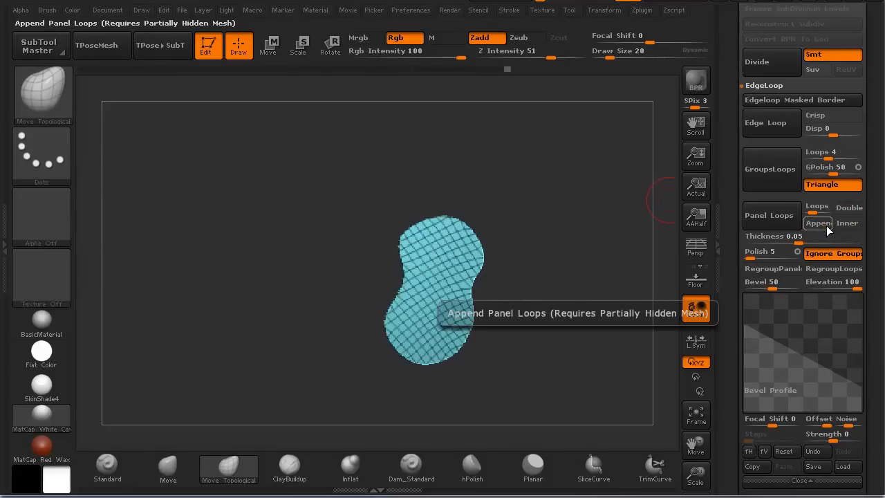
pyautogui.click(848, 224)
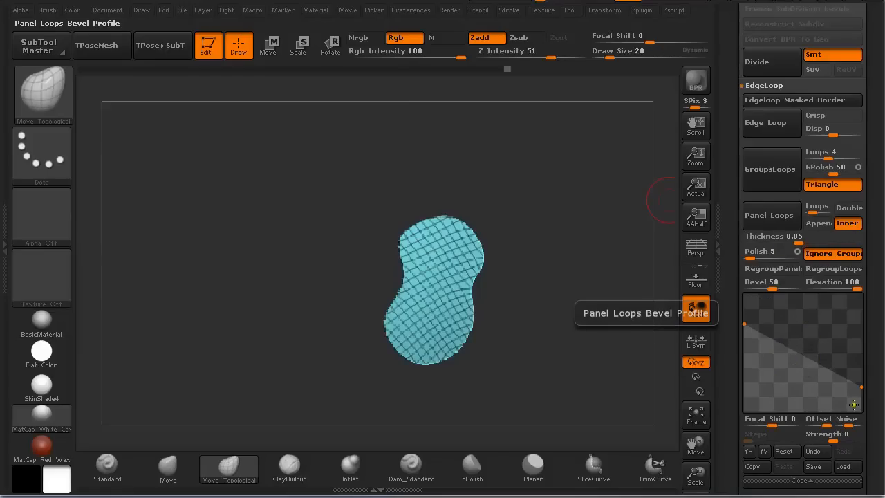
pyautogui.click(763, 217)
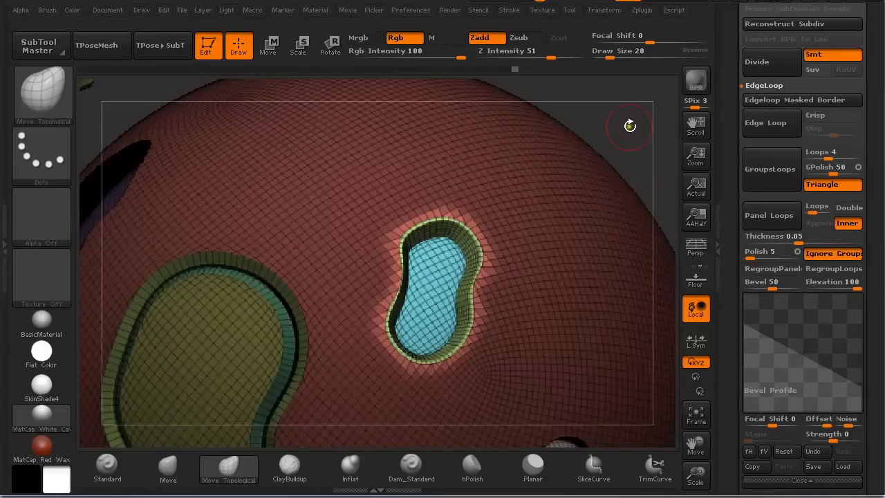
# Inspect the recessed peanut-shaped panel from several angles and clear the mask around it.
pyautogui.moveTo(627, 124); pyautogui.dragTo(597, 97, button='right')
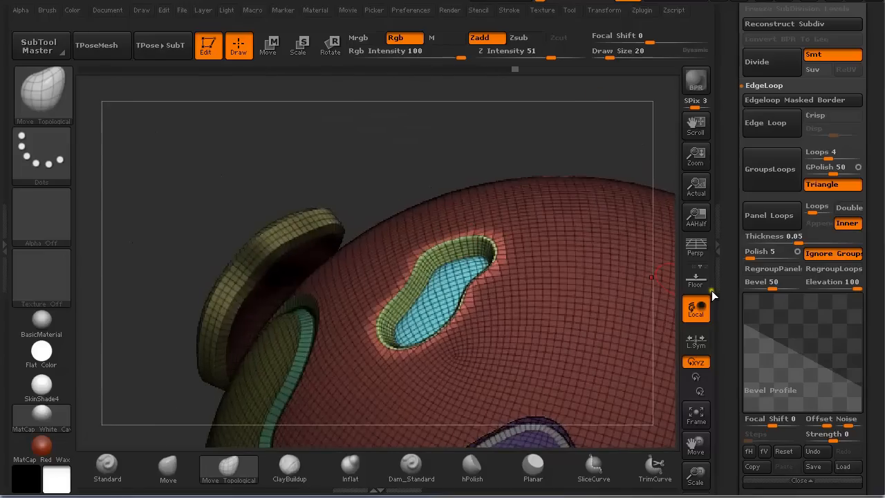
pyautogui.moveTo(316, 174); pyautogui.dragTo(351, 177, button='right')
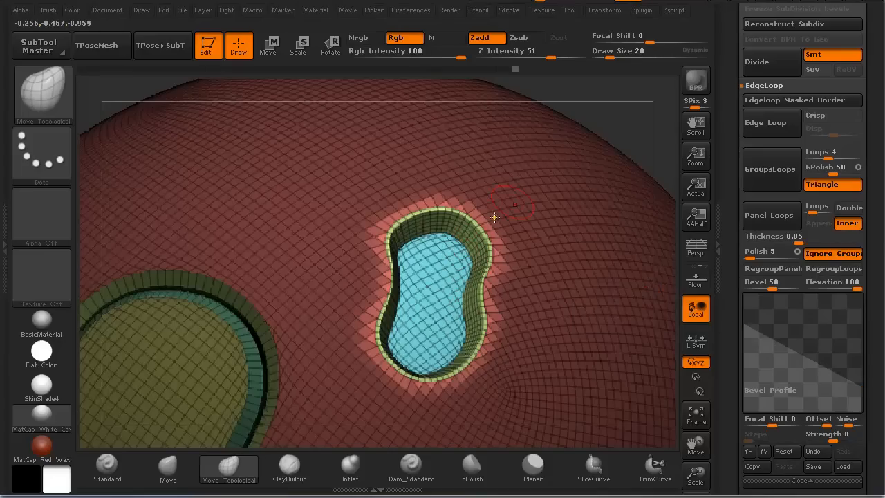
pyautogui.keyDown('ctrl'); pyautogui.moveTo(638, 134); pyautogui.dragTo(626, 124); pyautogui.keyUp('ctrl')
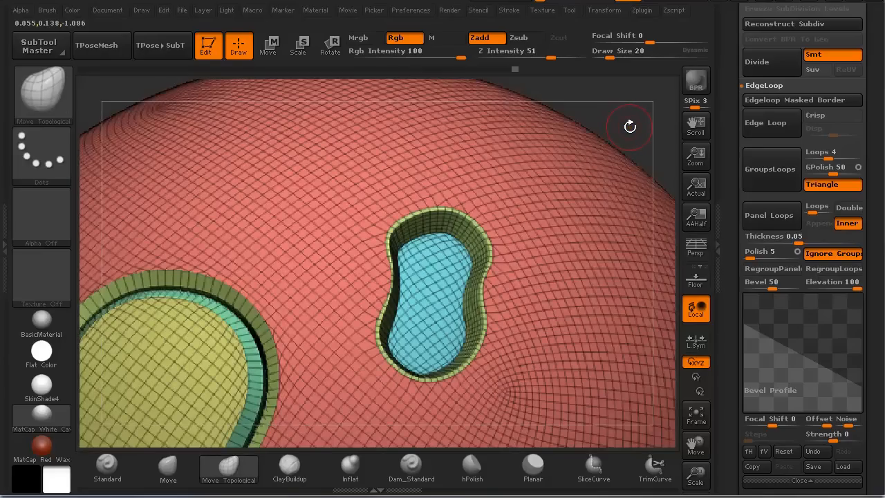
pyautogui.moveTo(632, 132)
pyautogui.mouseDown()
pyautogui.moveTo(640, 143)
pyautogui.moveTo(610, 117)
pyautogui.mouseUp()
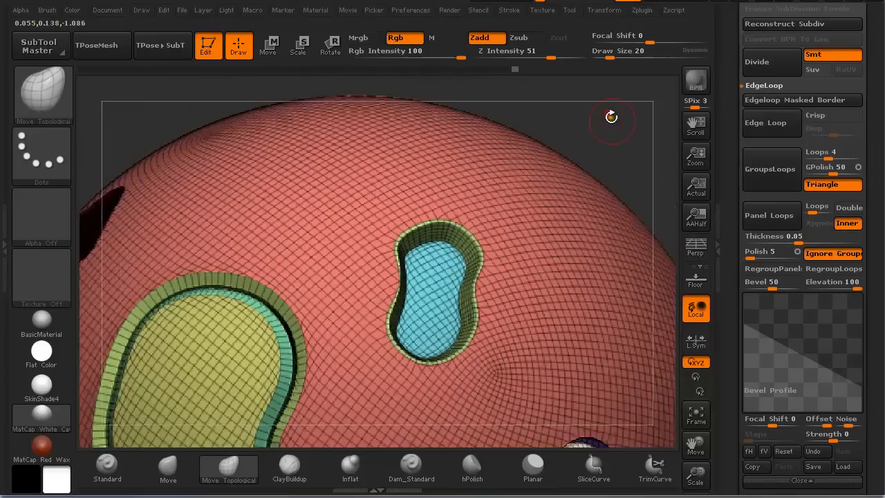
# Isolate the recess floor, switch Panel Loops from Inner to Double with Append, and run it with Thickness 0.05 and Elevation 100.
pyautogui.hotkey('ctrl', 'shift')
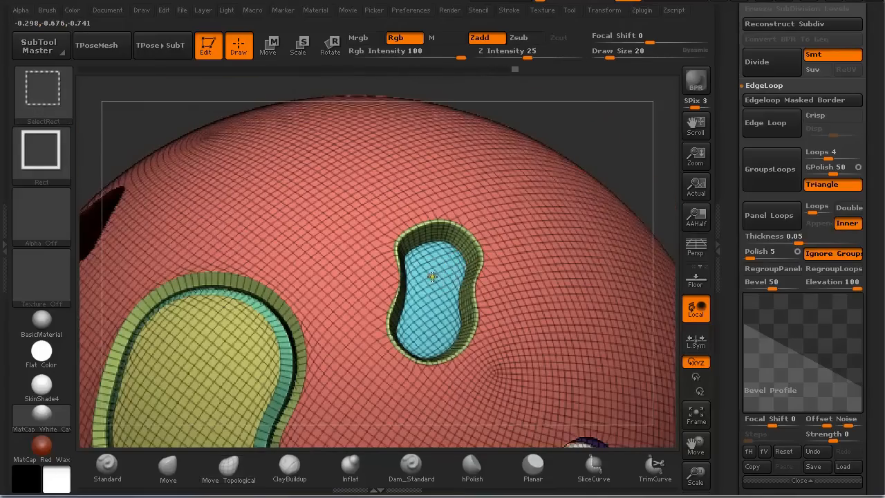
pyautogui.keyDown('ctrl'); pyautogui.keyDown('shift'); pyautogui.click(431, 276); pyautogui.keyUp('shift'); pyautogui.keyUp('ctrl')
pyautogui.moveTo(528, 201)
pyautogui.mouseDown()
pyautogui.moveTo(530, 210)
pyautogui.moveTo(515, 202)
pyautogui.mouseUp()
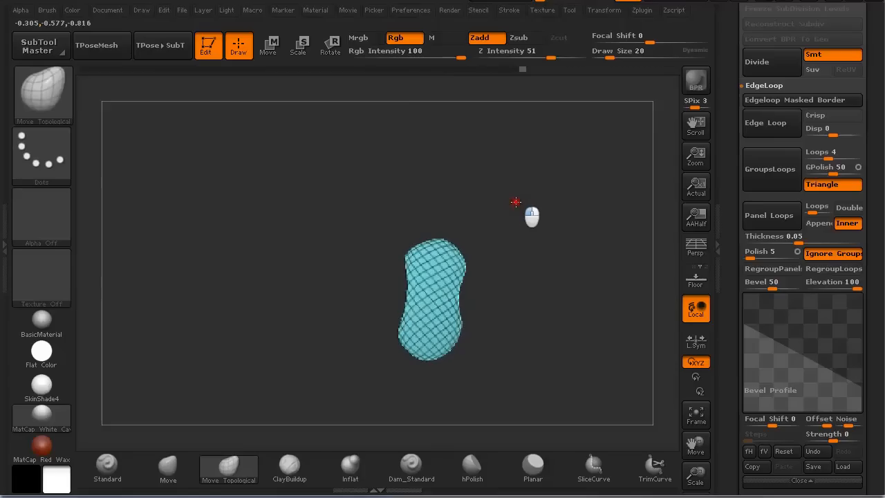
pyautogui.click(855, 224)
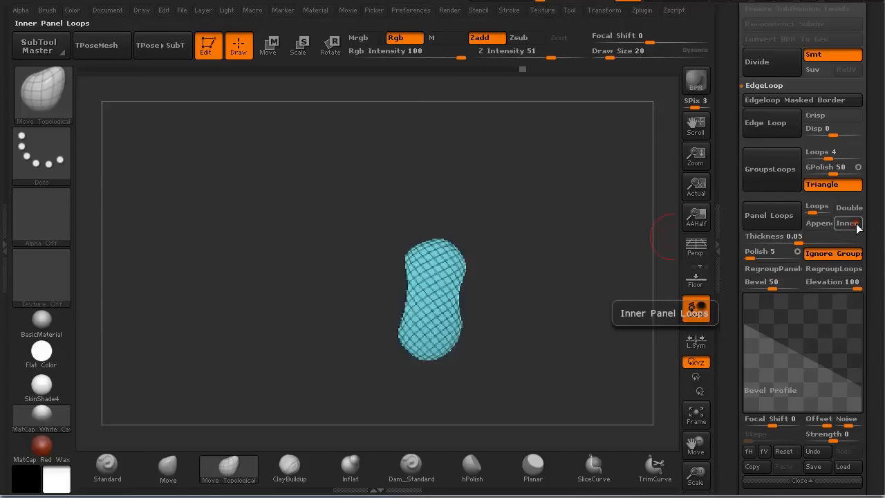
pyautogui.click(848, 207)
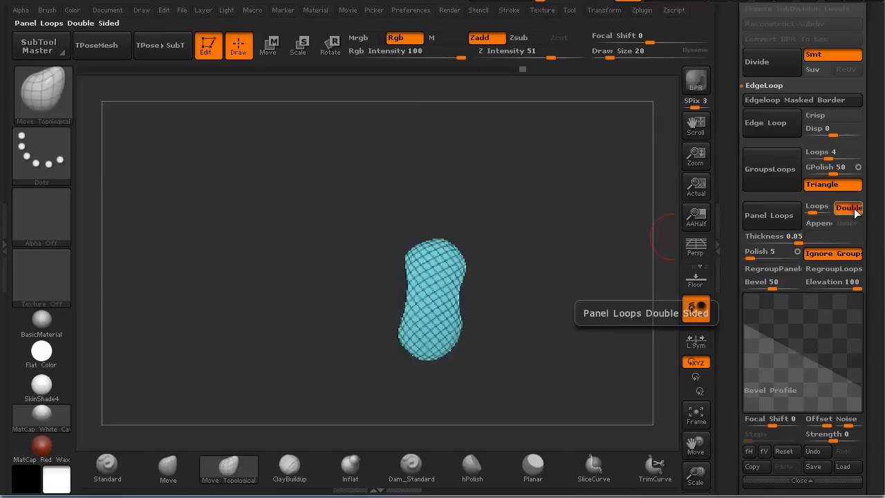
pyautogui.click(818, 222)
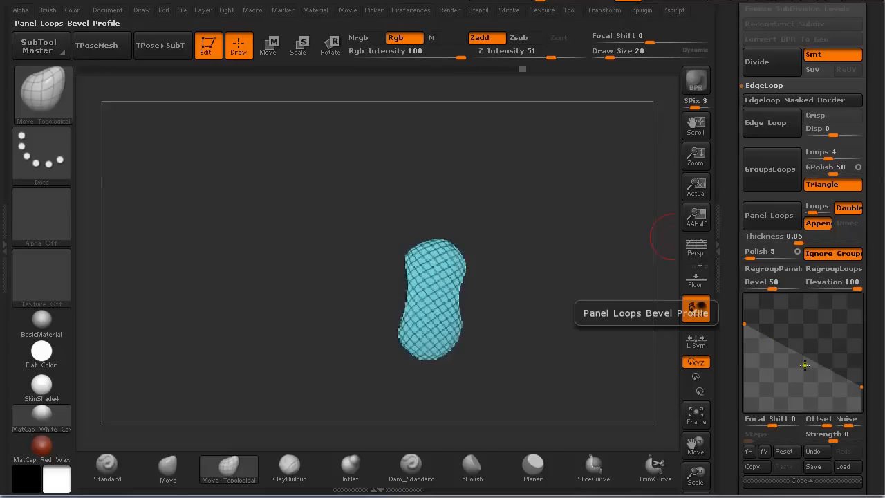
pyautogui.click(770, 214)
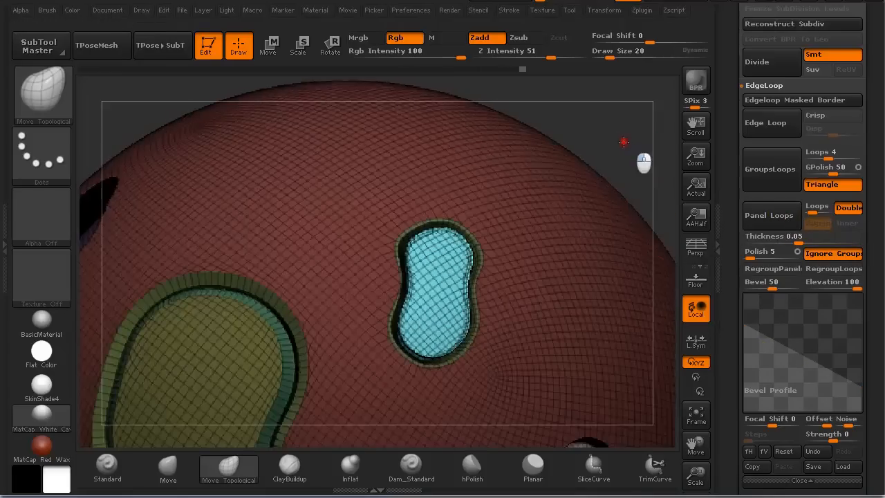
# Inspect the appended peanut-shaped panel in its recess and isolate its polygroup to view the stacked surfaces from the side.
pyautogui.moveTo(624, 143); pyautogui.dragTo(579, 99)
pyautogui.moveTo(194, 223)
pyautogui.mouseDown()
pyautogui.moveTo(232, 266)
pyautogui.moveTo(185, 215)
pyautogui.mouseUp()
pyautogui.moveTo(239, 200); pyautogui.dragTo(491, 230)
pyautogui.click(822, 222)
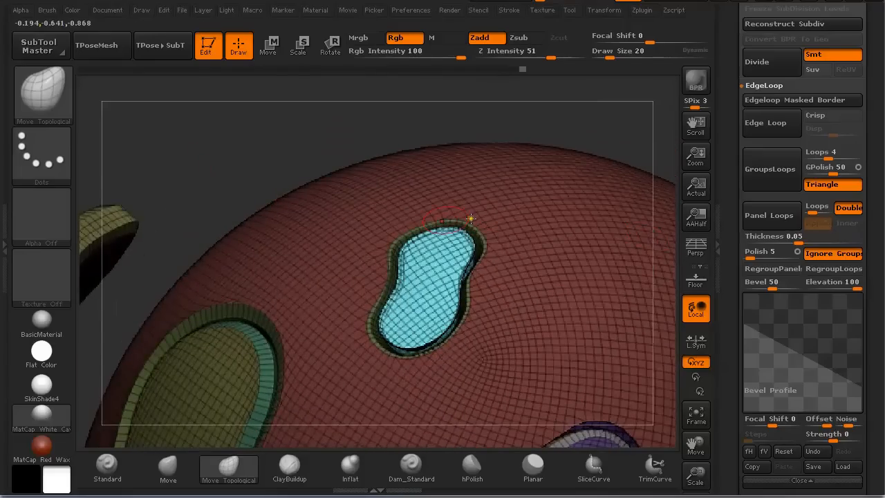
pyautogui.keyDown('ctrl'); pyautogui.keyDown('shift'); pyautogui.click(443, 263); pyautogui.keyUp('shift'); pyautogui.keyUp('ctrl')
pyautogui.moveTo(517, 275); pyautogui.dragTo(545, 275)
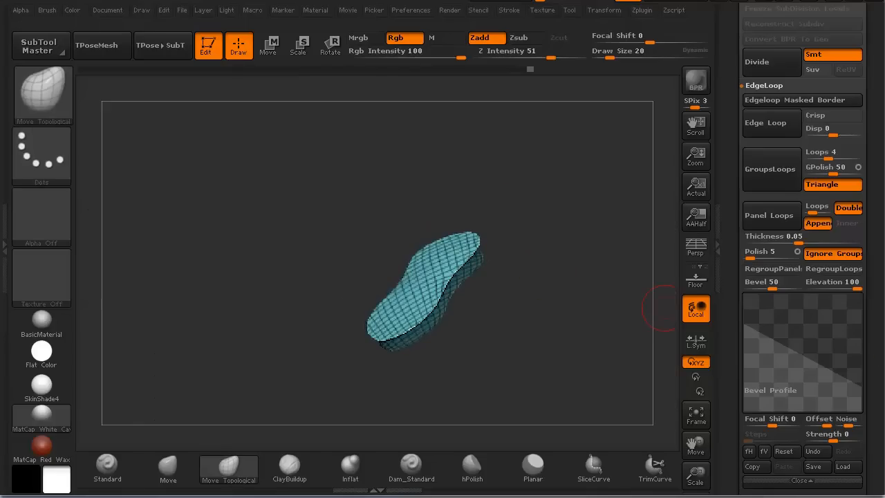
# Apply Auto Groups to the isolated surfaces so each piece gets its own polygroup, and unhide the rest of the mesh.
pyautogui.scroll(-5, 864, 291)
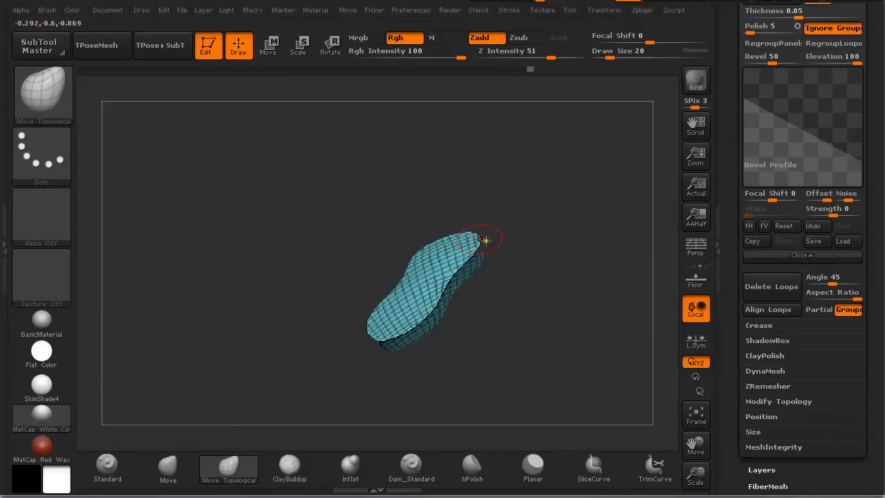
pyautogui.moveTo(882, 385); pyautogui.dragTo(884, 335)
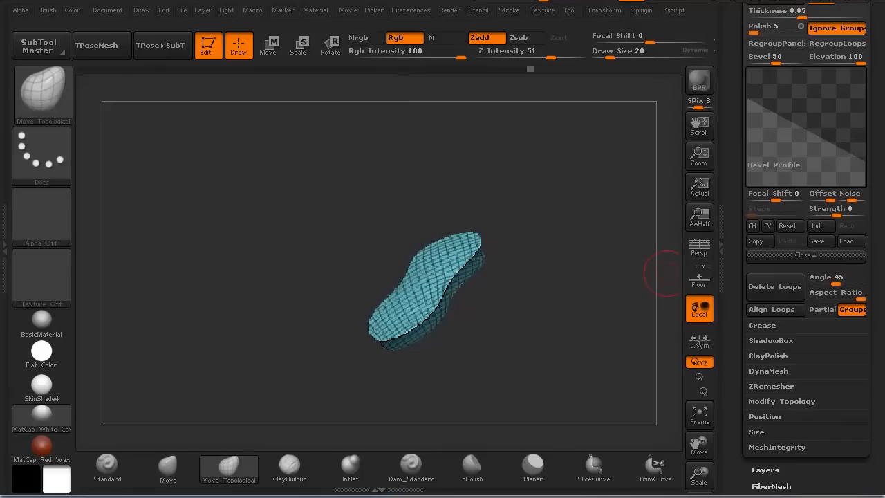
pyautogui.scroll(-4, 871, 332)
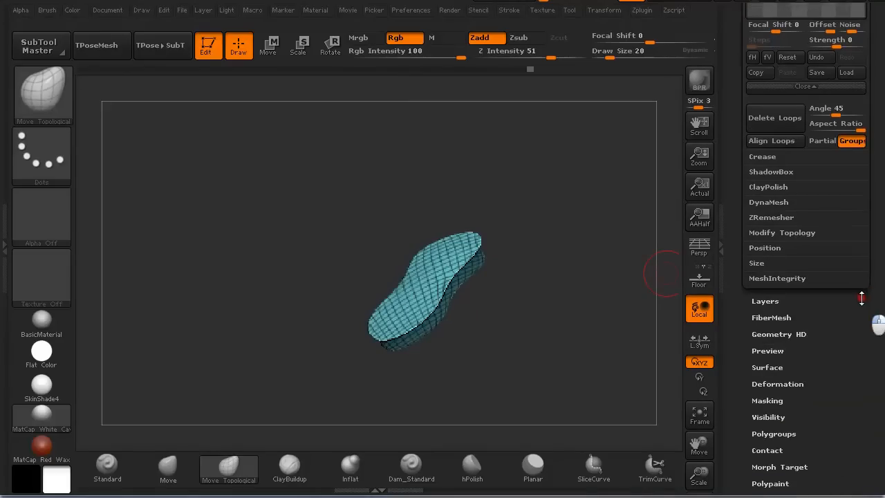
pyautogui.click(799, 413)
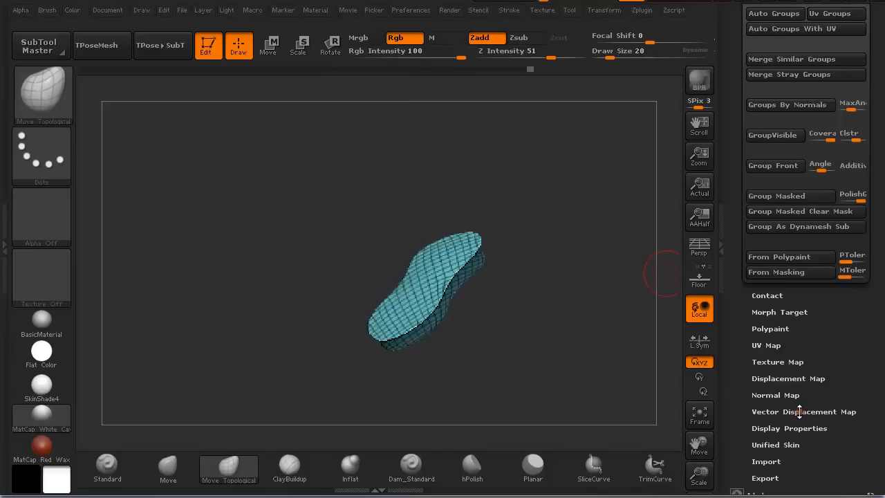
pyautogui.click(776, 15)
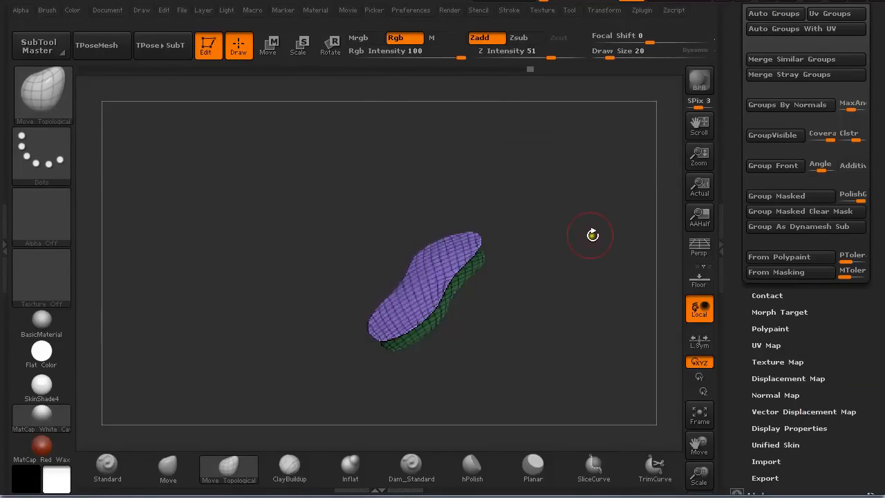
pyautogui.keyDown('ctrl'); pyautogui.keyDown('shift'); pyautogui.click(567, 185); pyautogui.keyUp('shift'); pyautogui.keyUp('ctrl')
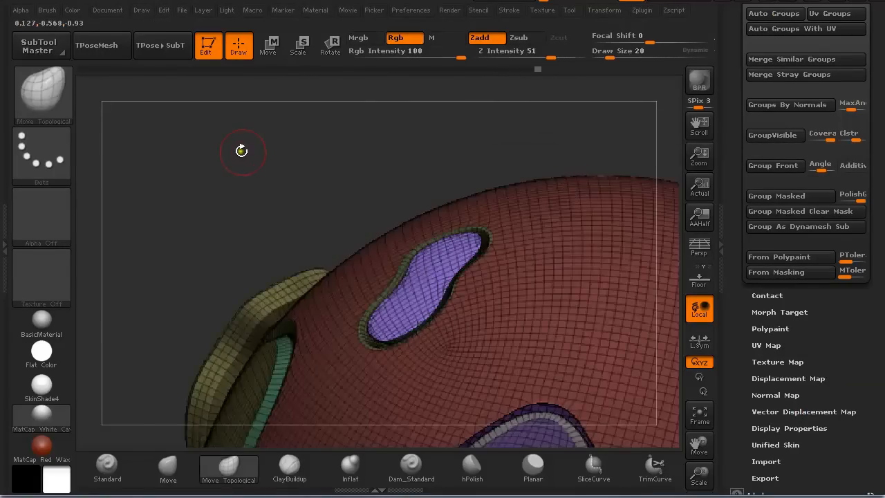
# Set the Move Topological brush's Draw Size to 244 and pull the peanut-shaped panel out of its recess.
pyautogui.moveTo(241, 151)
pyautogui.mouseDown()
pyautogui.moveTo(272, 179)
pyautogui.moveTo(249, 173)
pyautogui.mouseUp()
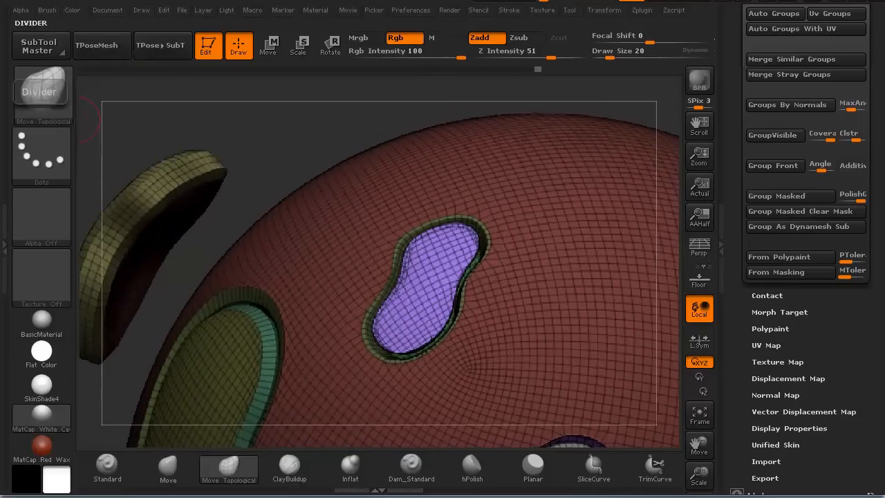
pyautogui.press('s')
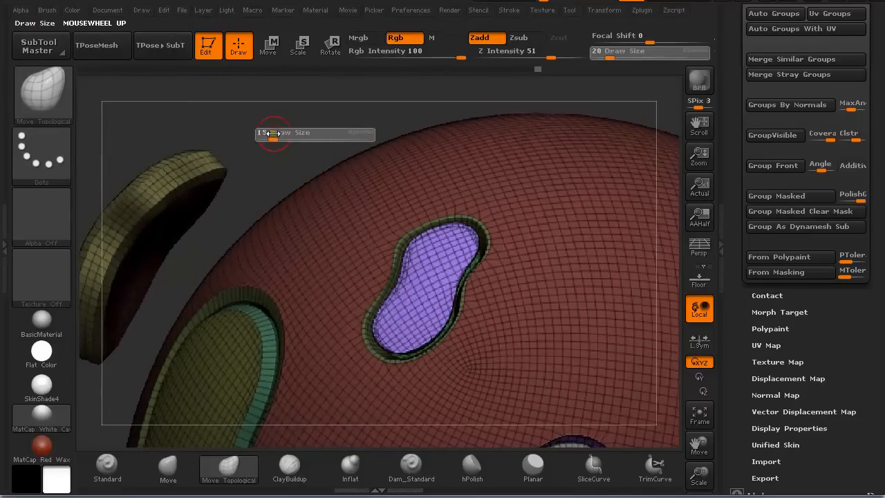
pyautogui.moveTo(273, 134)
pyautogui.mouseDown()
pyautogui.moveTo(314, 140)
pyautogui.moveTo(276, 137)
pyautogui.moveTo(282, 130)
pyautogui.mouseUp()
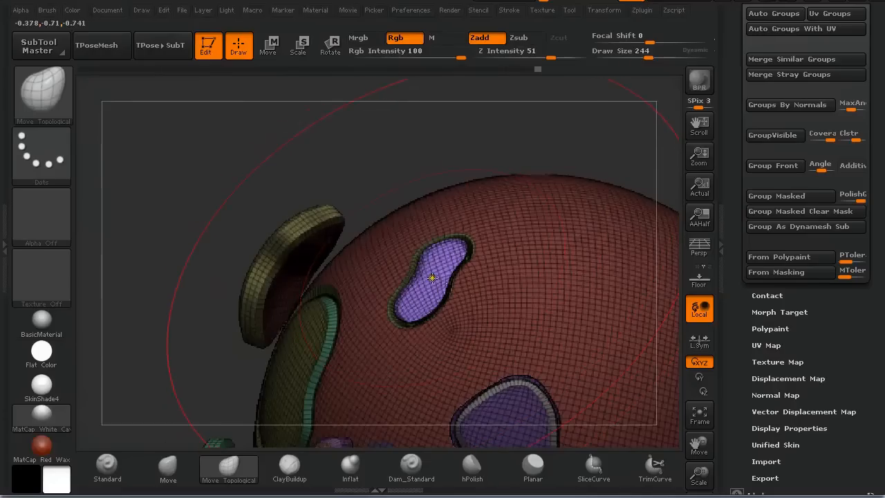
pyautogui.moveTo(433, 279); pyautogui.dragTo(423, 256)
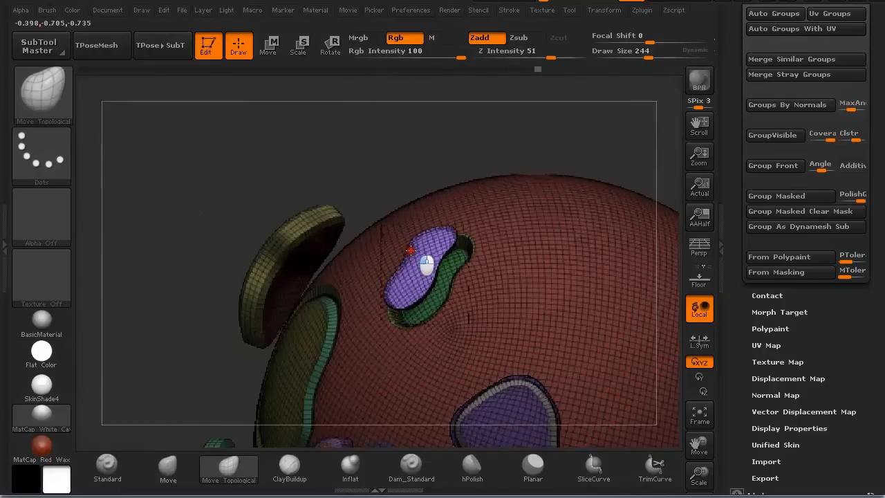
# Clear the mask, turn off the polyframe display and pull the peanut-shaped panel farther from its recess with the Move Topological brush.
pyautogui.press('ctrl')
pyautogui.keyDown('ctrl'); pyautogui.moveTo(206, 133); pyautogui.dragTo(257, 162); pyautogui.keyUp('ctrl')
pyautogui.moveTo(420, 267); pyautogui.dragTo(421, 267)
pyautogui.moveTo(292, 156)
pyautogui.keyDown('alt'); pyautogui.mouseDown()
pyautogui.moveTo(328, 190)
pyautogui.moveTo(350, 150)
pyautogui.moveTo(313, 113)
pyautogui.moveTo(347, 142)
pyautogui.moveTo(332, 137)
pyautogui.moveTo(375, 194)
pyautogui.moveTo(360, 182)
pyautogui.moveTo(396, 198)
pyautogui.moveTo(419, 253)
pyautogui.moveTo(371, 205)
pyautogui.moveTo(290, 173)
pyautogui.moveTo(245, 135)
pyautogui.moveTo(300, 198)
pyautogui.moveTo(301, 221)
pyautogui.mouseUp(); pyautogui.keyUp('alt')
pyautogui.hotkey('shift', 'f')
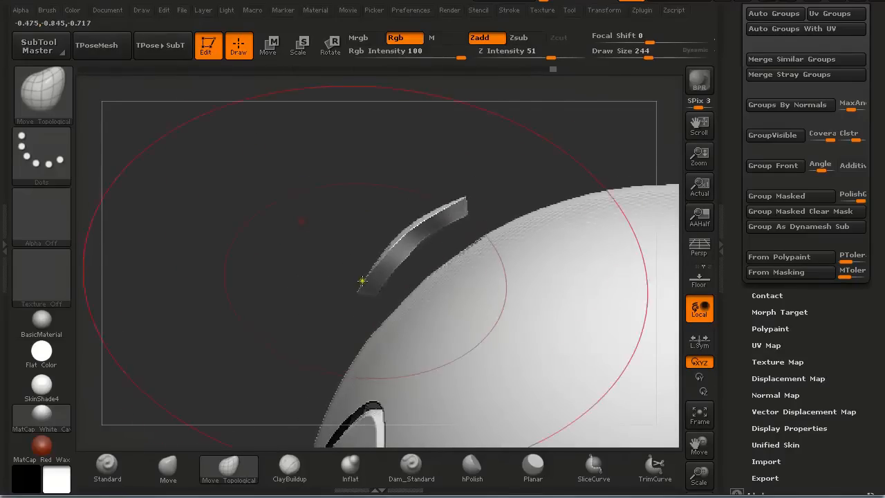
pyautogui.moveTo(373, 278); pyautogui.dragTo(351, 251)
pyautogui.moveTo(435, 199); pyautogui.dragTo(438, 168)
pyautogui.moveTo(271, 228)
pyautogui.mouseDown()
pyautogui.moveTo(254, 204)
pyautogui.moveTo(346, 284)
pyautogui.mouseUp()
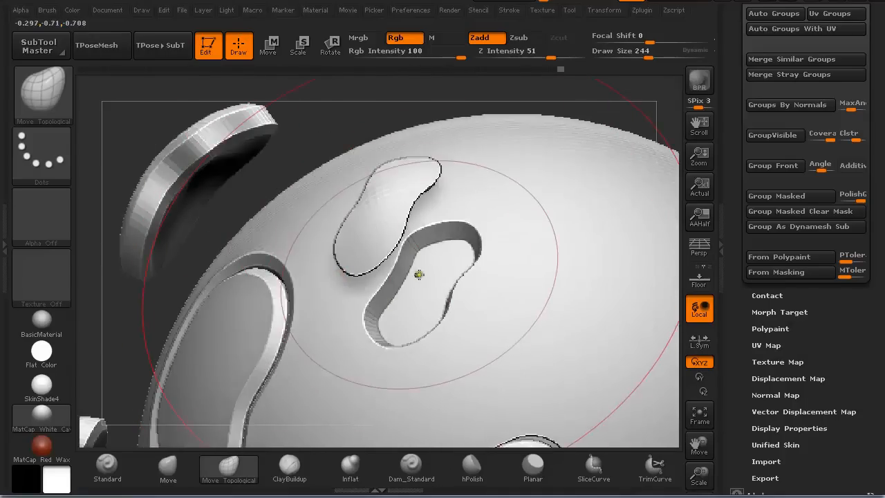
pyautogui.moveTo(249, 323)
pyautogui.mouseDown()
pyautogui.moveTo(91, 295)
pyautogui.moveTo(117, 302)
pyautogui.mouseUp()
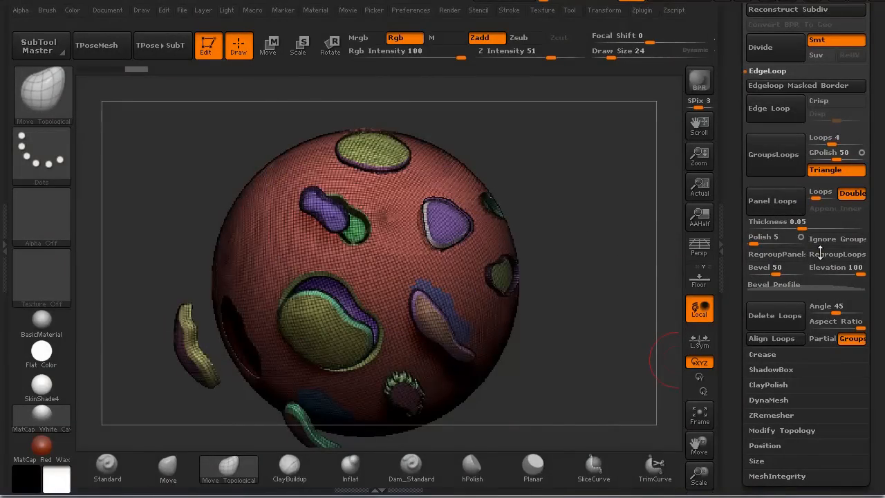
# Load the PolySphere.ZTL tool as a fresh sphere and delete its lower subdivision levels.
pyautogui.moveTo(602, 237); pyautogui.dragTo(591, 315)
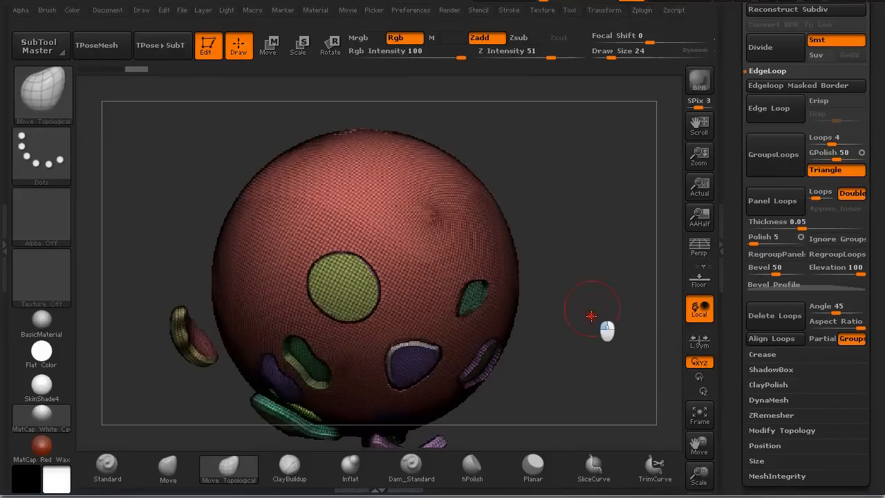
pyautogui.keyDown('alt'); pyautogui.moveTo(579, 185); pyautogui.dragTo(586, 251); pyautogui.keyUp('alt')
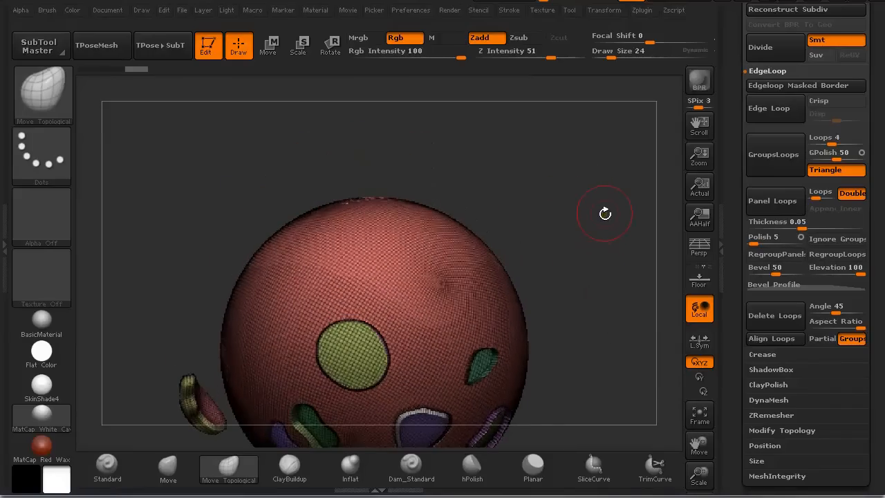
pyautogui.press(',')
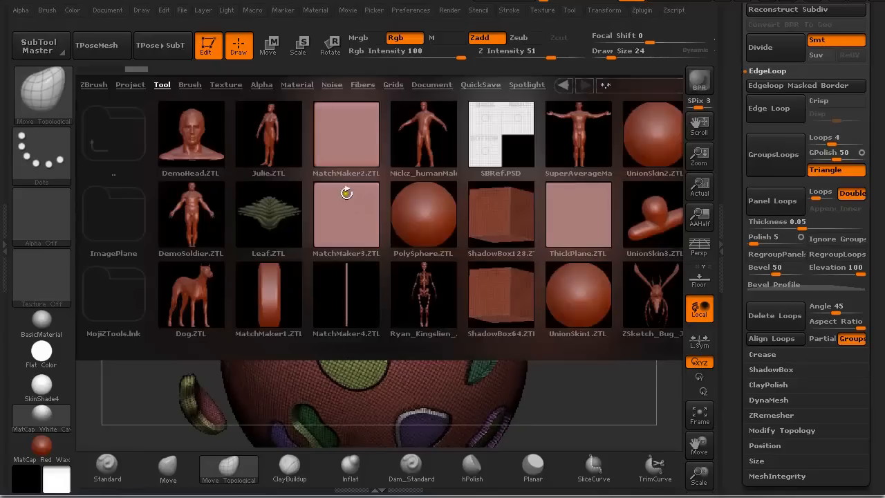
pyautogui.click(425, 211)
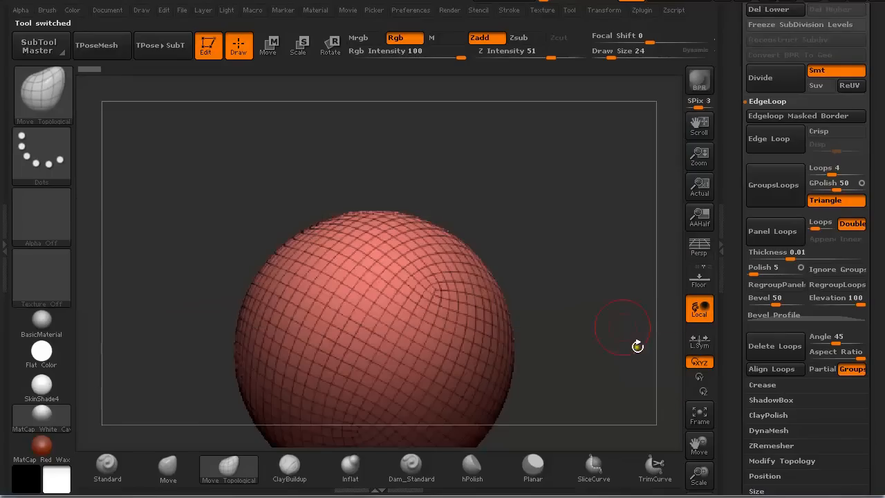
pyautogui.keyDown('alt'); pyautogui.moveTo(575, 303); pyautogui.dragTo(582, 271); pyautogui.keyUp('alt')
pyautogui.moveTo(876, 85); pyautogui.dragTo(875, 184)
pyautogui.click(769, 186)
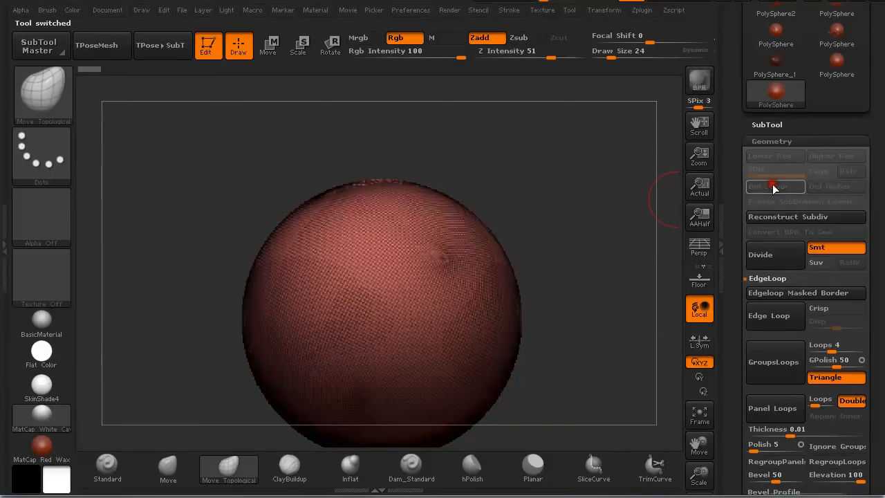
pyautogui.keyDown('alt'); pyautogui.moveTo(595, 300); pyautogui.dragTo(571, 261); pyautogui.keyUp('alt')
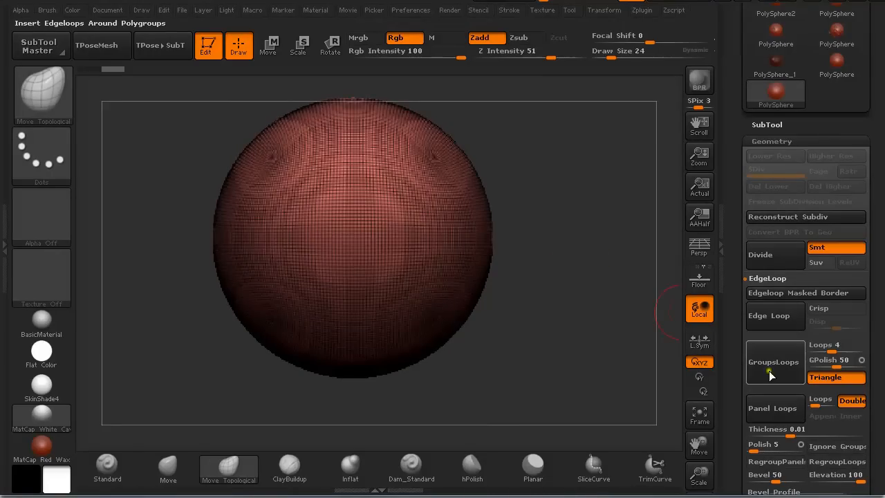
pyautogui.moveTo(873, 432); pyautogui.dragTo(875, 424)
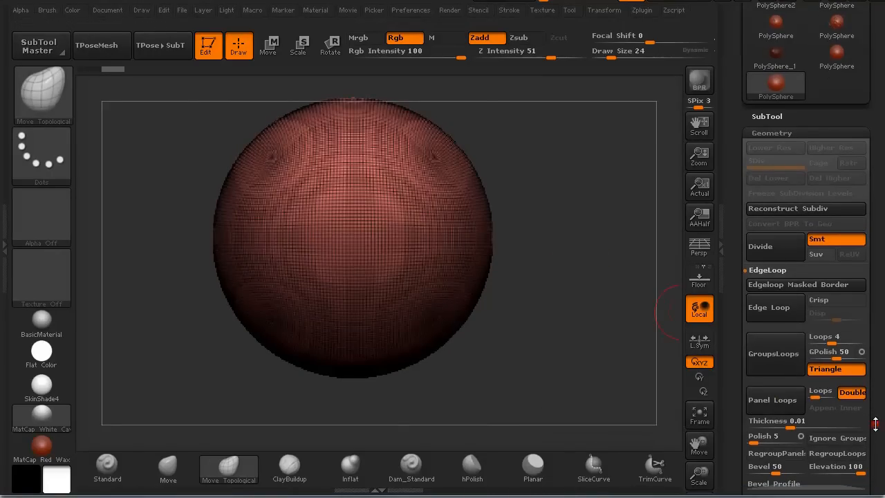
# Mask three separate freehand patches on the sphere and convert each one into its own polygroup.
pyautogui.keyDown('alt'); pyautogui.moveTo(572, 201); pyautogui.dragTo(604, 288); pyautogui.keyUp('alt')
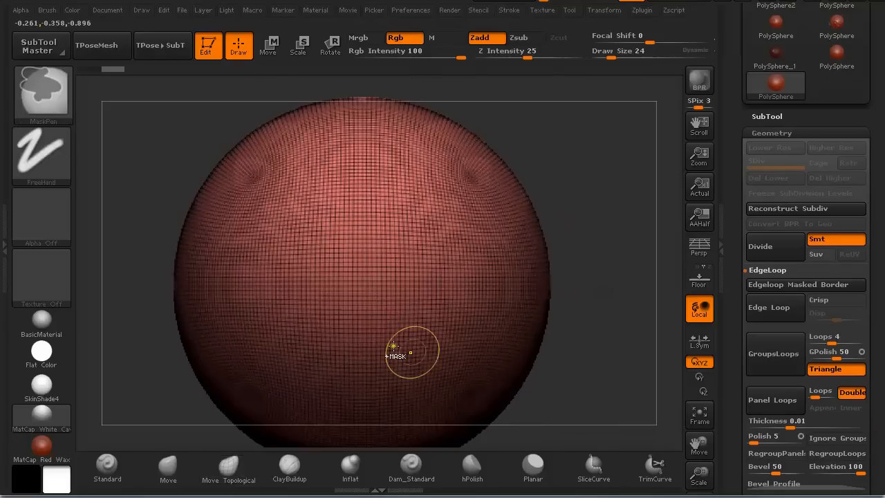
pyautogui.moveTo(405, 351)
pyautogui.keyDown('ctrl'); pyautogui.mouseDown()
pyautogui.moveTo(381, 288)
pyautogui.moveTo(393, 326)
pyautogui.moveTo(417, 336)
pyautogui.mouseUp(); pyautogui.keyUp('ctrl')
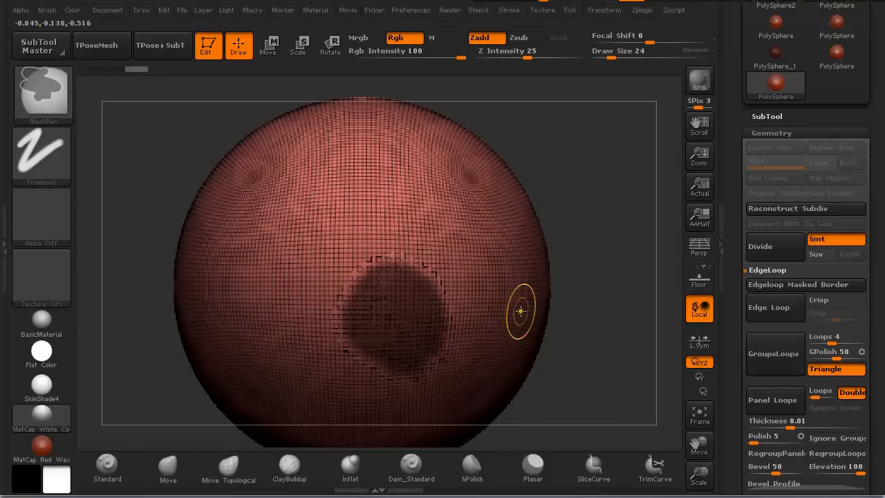
pyautogui.hotkey('ctrl', 'w')
pyautogui.moveTo(537, 210); pyautogui.dragTo(596, 218)
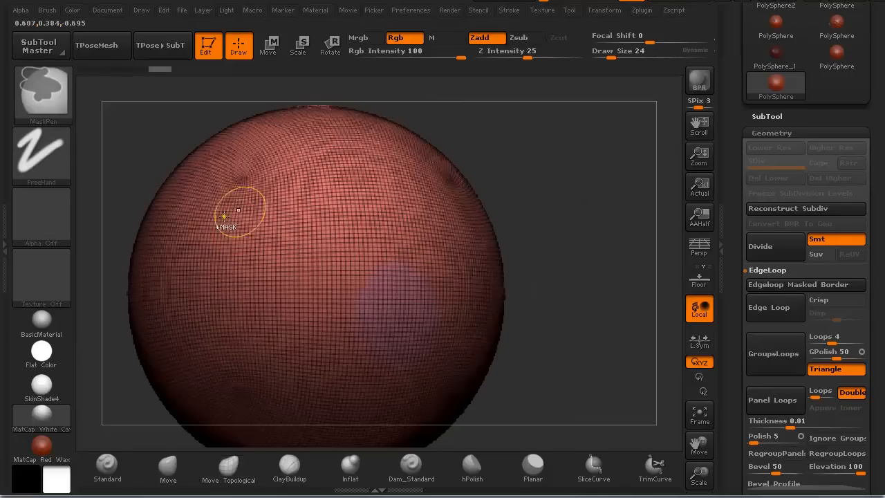
pyautogui.moveTo(253, 207)
pyautogui.keyDown('ctrl'); pyautogui.mouseDown()
pyautogui.moveTo(235, 224)
pyautogui.moveTo(272, 227)
pyautogui.moveTo(259, 192)
pyautogui.mouseUp(); pyautogui.keyUp('ctrl')
pyautogui.hotkey('ctrl', 'w')
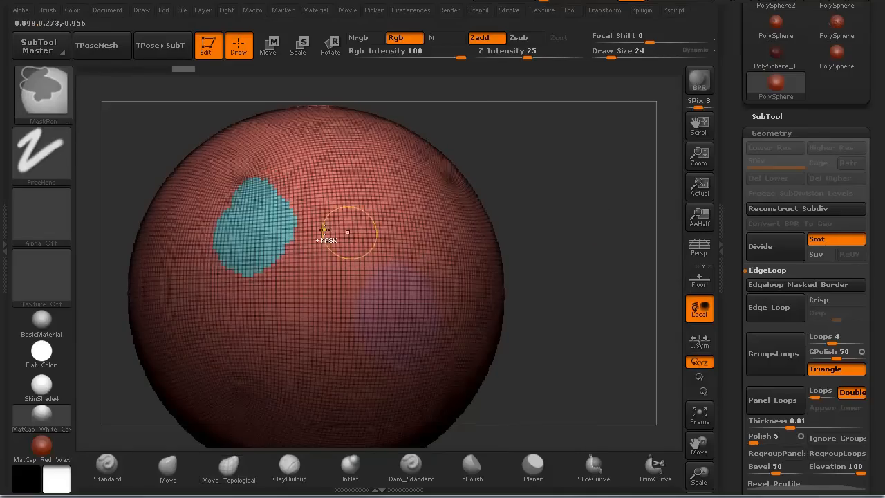
pyautogui.moveTo(626, 202)
pyautogui.mouseDown()
pyautogui.moveTo(424, 158)
pyautogui.moveTo(399, 182)
pyautogui.moveTo(463, 170)
pyautogui.moveTo(427, 157)
pyautogui.mouseUp()
pyautogui.hotkey('ctrl', 'w')
pyautogui.moveTo(628, 364)
pyautogui.keyDown('alt'); pyautogui.mouseDown()
pyautogui.moveTo(609, 315)
pyautogui.moveTo(622, 332)
pyautogui.mouseUp(); pyautogui.keyUp('alt')
pyautogui.keyDown('alt'); pyautogui.moveTo(614, 293); pyautogui.dragTo(608, 318); pyautogui.keyUp('alt')
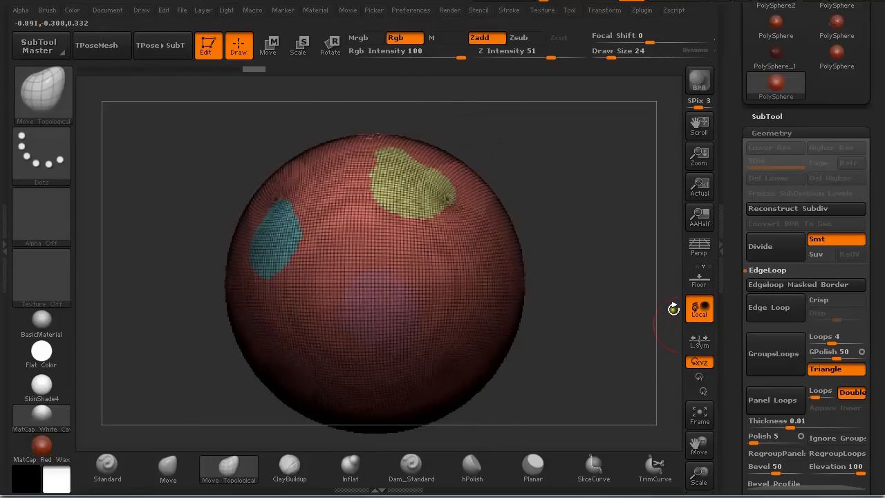
# Set the Panel Loops Thickness to 0.1, run Panel Loops with Double on and inspect the resulting panels.
pyautogui.scroll(-3, 882, 345)
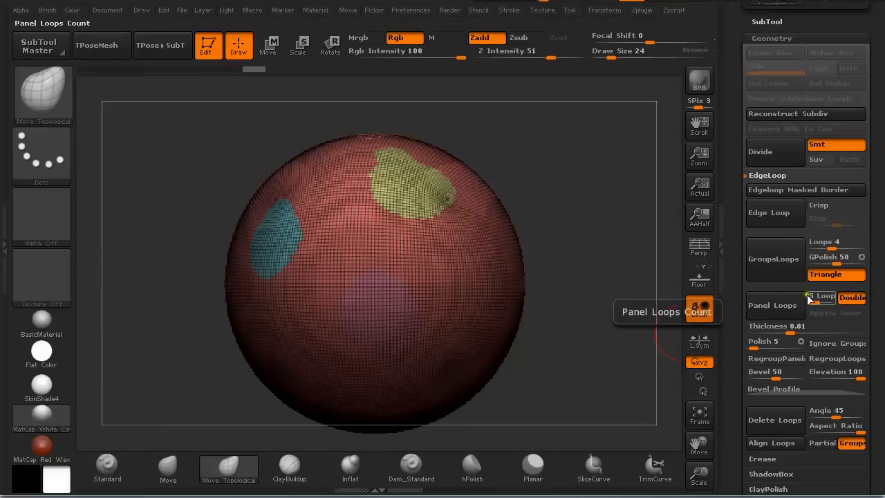
pyautogui.click(793, 331)
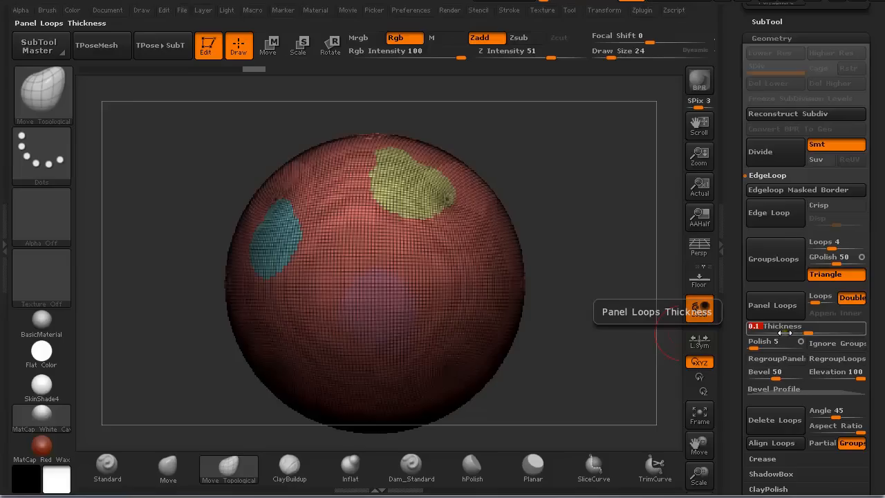
pyautogui.click(773, 307)
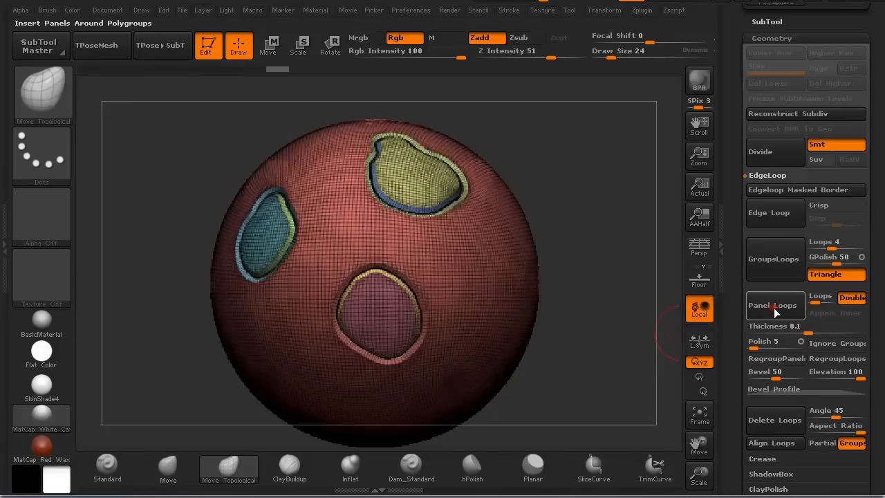
pyautogui.moveTo(597, 256); pyautogui.dragTo(615, 242)
pyautogui.moveTo(599, 199)
pyautogui.mouseDown()
pyautogui.moveTo(590, 194)
pyautogui.moveTo(602, 211)
pyautogui.mouseUp()
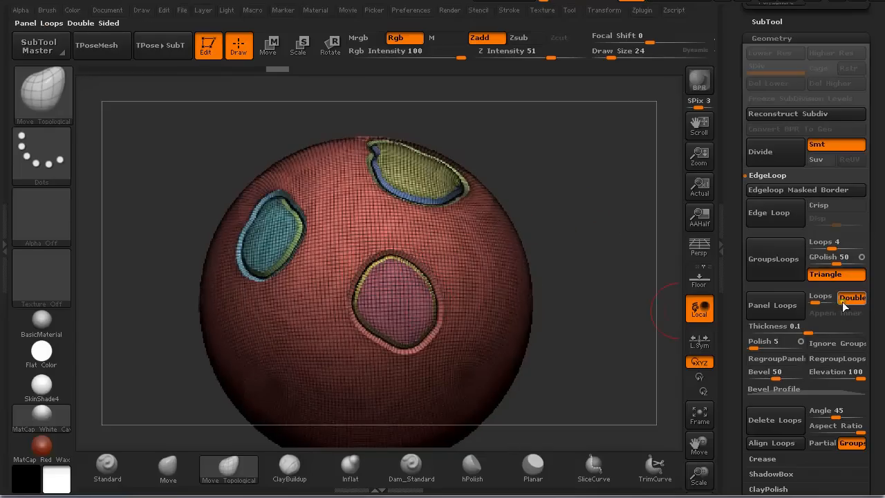
pyautogui.moveTo(551, 202); pyautogui.dragTo(624, 256)
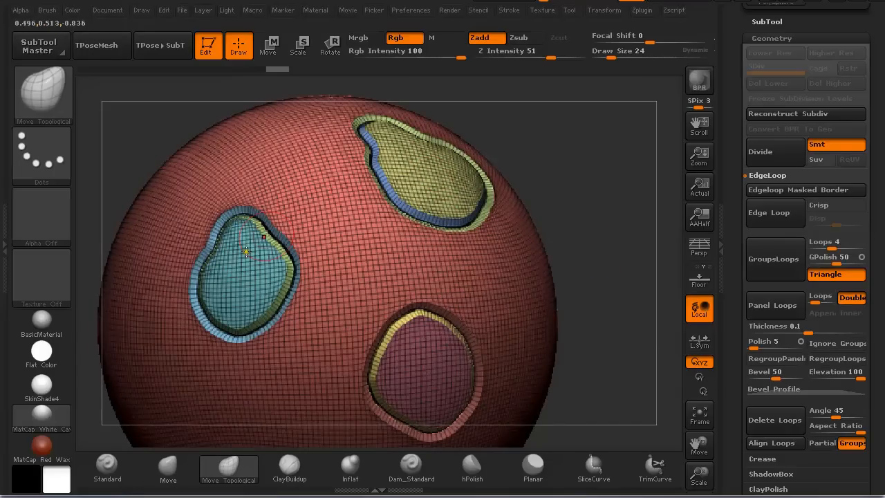
pyautogui.keyDown('alt'); pyautogui.moveTo(608, 334); pyautogui.dragTo(593, 297); pyautogui.keyUp('alt')
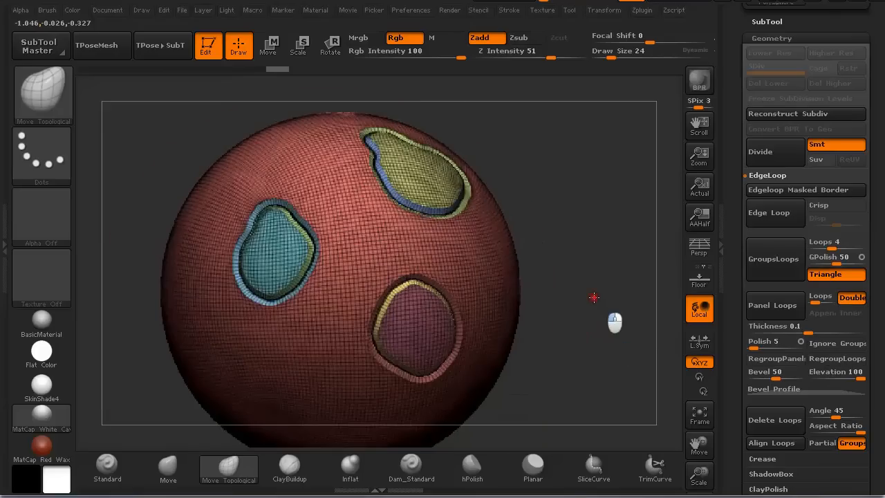
# Undo the last panel operation, enable RegroupPanels and run Panel Loops again on the three patches.
pyautogui.hotkey('ctrl', 'z')
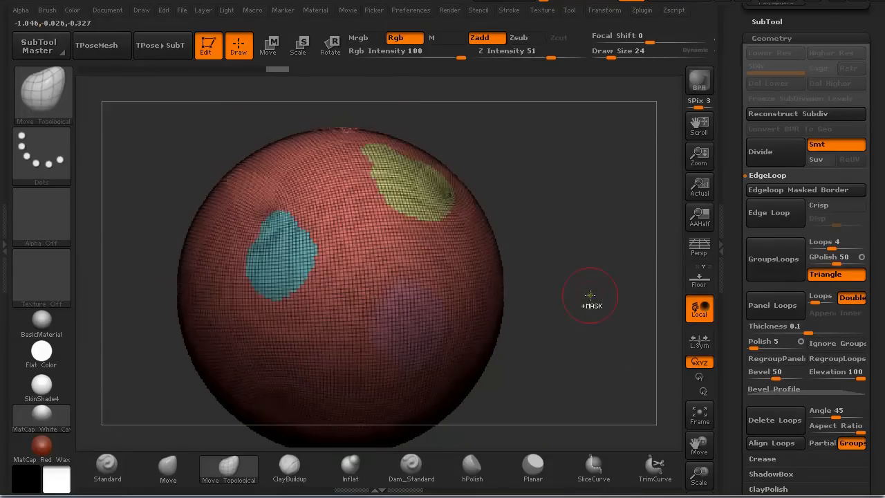
pyautogui.click(776, 360)
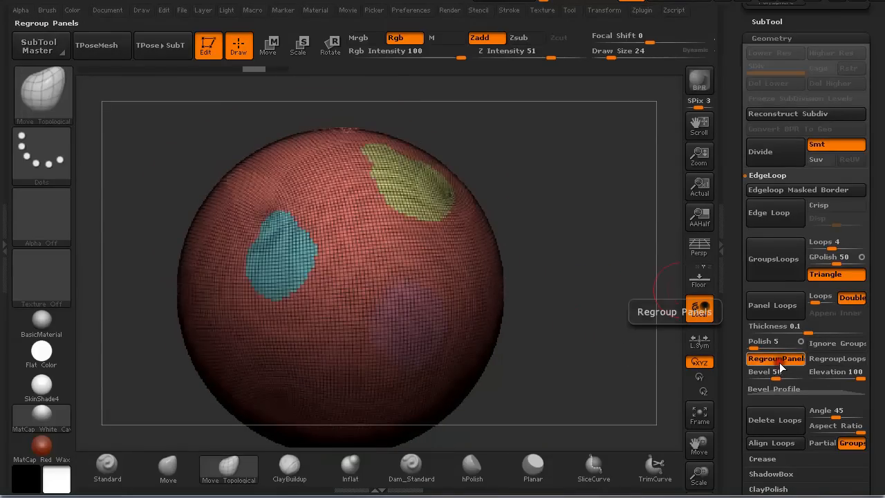
pyautogui.click(776, 309)
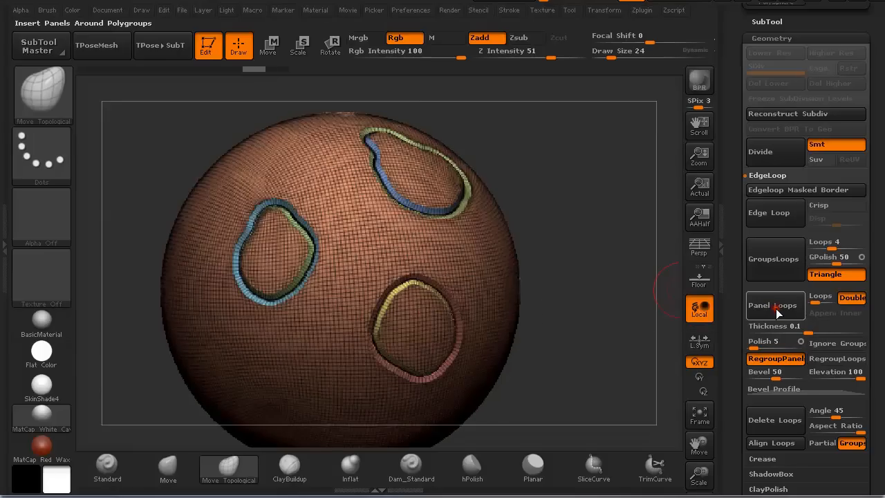
pyautogui.moveTo(576, 249); pyautogui.dragTo(618, 253)
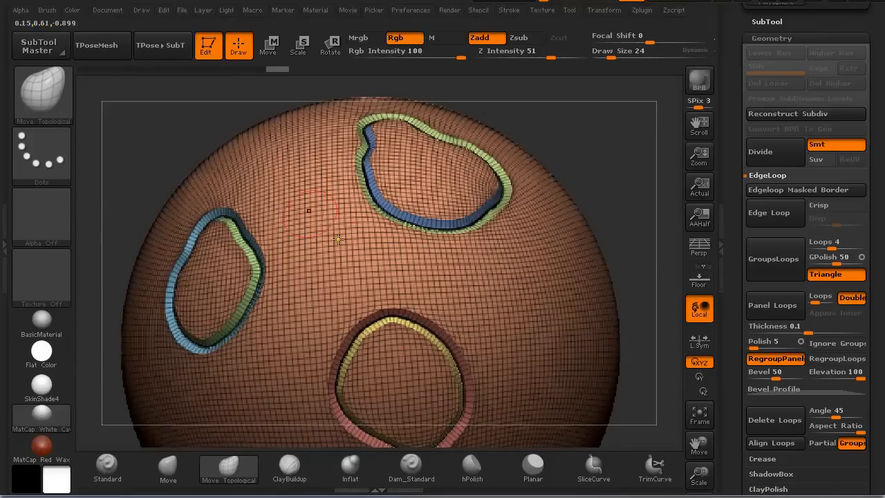
# Isolate the regrouped panels, and invert the visibility to examine the loops and inner surfaces.
pyautogui.keyDown('ctrl'); pyautogui.keyDown('shift'); pyautogui.click(428, 172); pyautogui.keyUp('shift'); pyautogui.keyUp('ctrl')
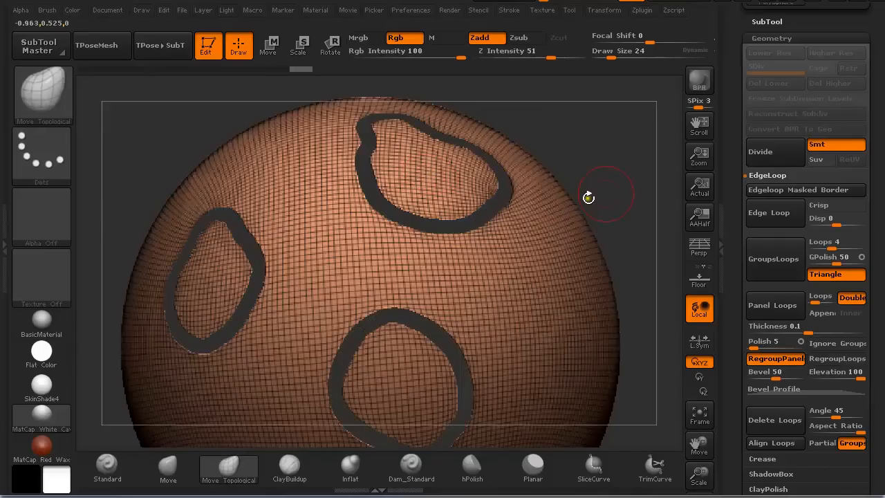
pyautogui.moveTo(588, 198)
pyautogui.mouseDown()
pyautogui.moveTo(598, 170)
pyautogui.moveTo(580, 179)
pyautogui.moveTo(629, 166)
pyautogui.moveTo(602, 206)
pyautogui.moveTo(589, 178)
pyautogui.mouseUp()
pyautogui.keyDown('ctrl'); pyautogui.keyDown('shift'); pyautogui.click(492, 253); pyautogui.keyUp('shift'); pyautogui.keyUp('ctrl')
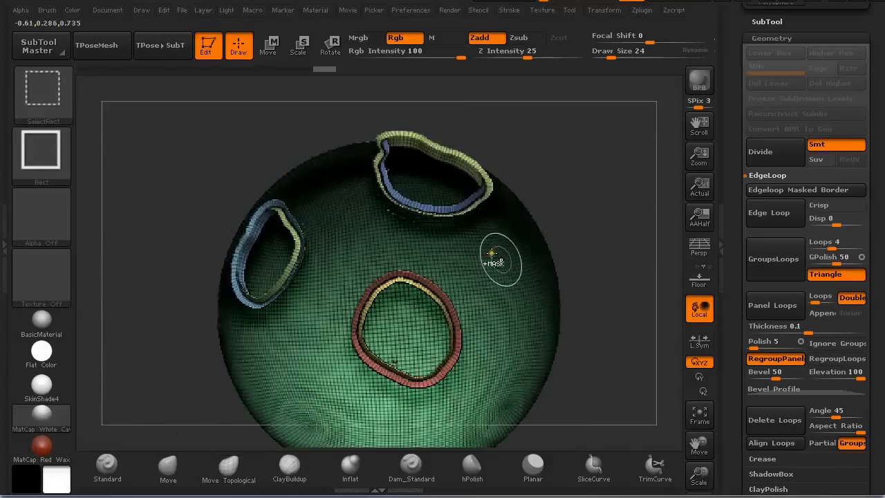
pyautogui.moveTo(617, 355); pyautogui.dragTo(625, 365)
# Turn on Double in the Display Properties and examine the loops and inner surface from several angles.
pyautogui.moveTo(874, 454); pyautogui.dragTo(863, 285)
pyautogui.moveTo(791, 233); pyautogui.dragTo(789, 223)
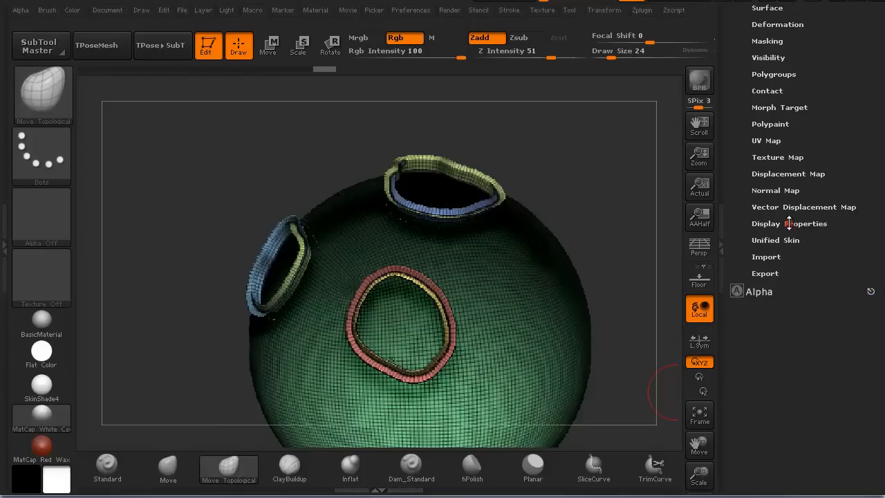
pyautogui.click(788, 222)
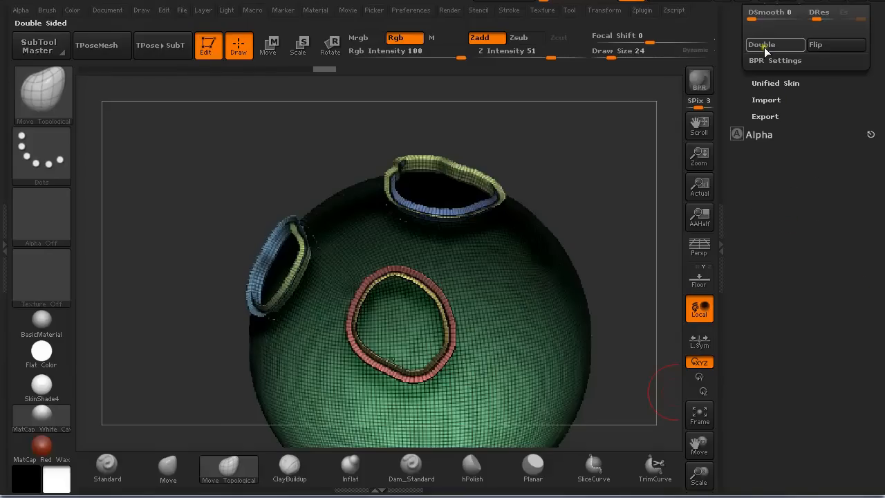
pyautogui.click(761, 45)
pyautogui.moveTo(619, 185); pyautogui.dragTo(205, 316)
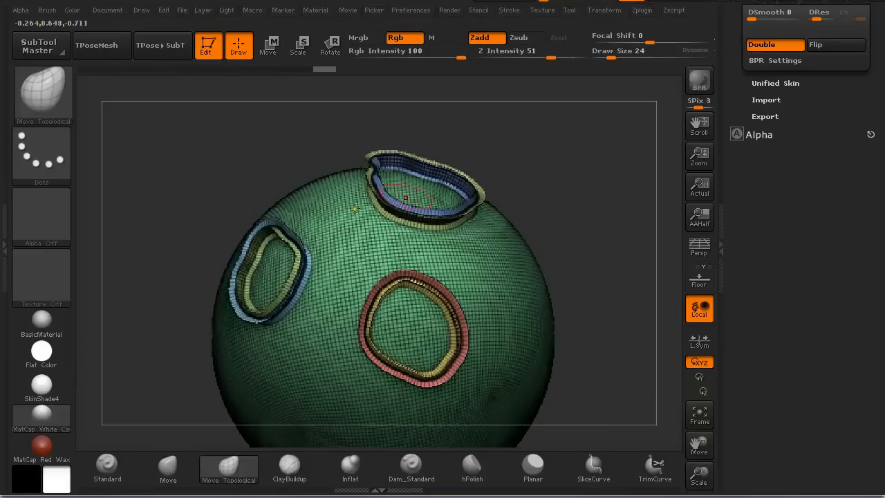
pyautogui.keyDown('alt'); pyautogui.moveTo(583, 212); pyautogui.dragTo(608, 280); pyautogui.keyUp('alt')
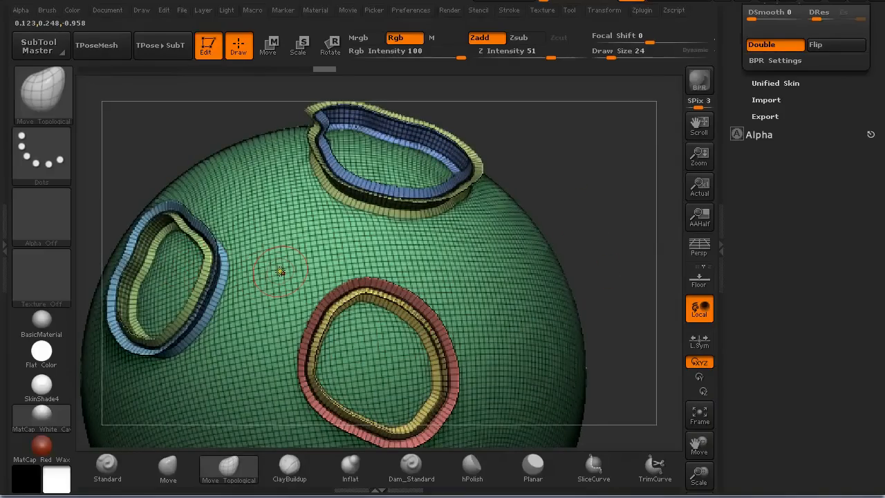
pyautogui.keyDown('alt'); pyautogui.moveTo(598, 237); pyautogui.dragTo(571, 170); pyautogui.keyUp('alt')
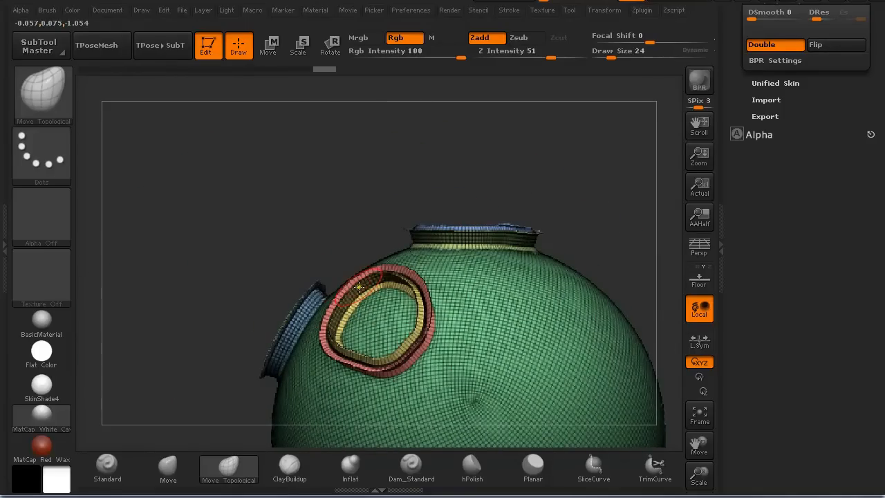
pyautogui.moveTo(324, 165)
pyautogui.mouseDown()
pyautogui.moveTo(355, 206)
pyautogui.moveTo(604, 199)
pyautogui.moveTo(611, 187)
pyautogui.mouseUp()
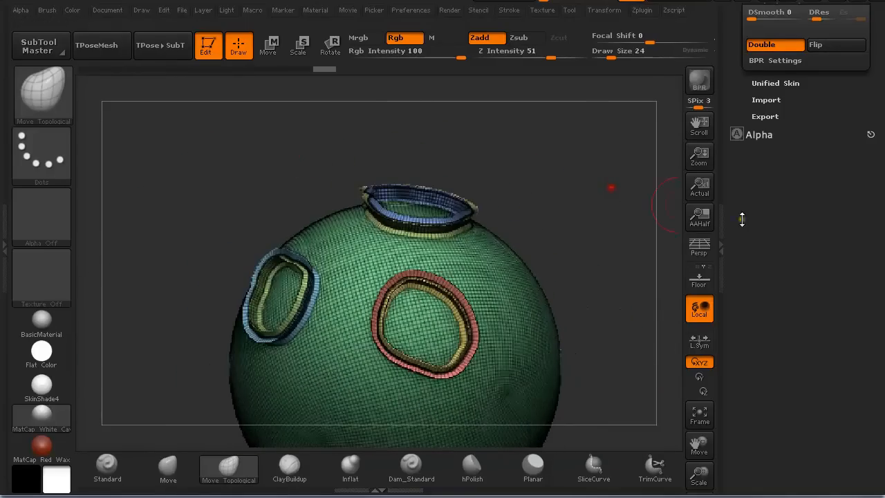
# Unhide the whole mesh and undo the regrouped Panel Loops operation back to the three polygrouped patches.
pyautogui.hotkey('ctrl', 'shift')
pyautogui.keyDown('ctrl'); pyautogui.keyDown('shift'); pyautogui.click(557, 214); pyautogui.keyUp('shift'); pyautogui.keyUp('ctrl')
pyautogui.hotkey('ctrl', 'z')
pyautogui.hotkey('ctrl', 'z')
pyautogui.hotkey('ctrl', 'z')
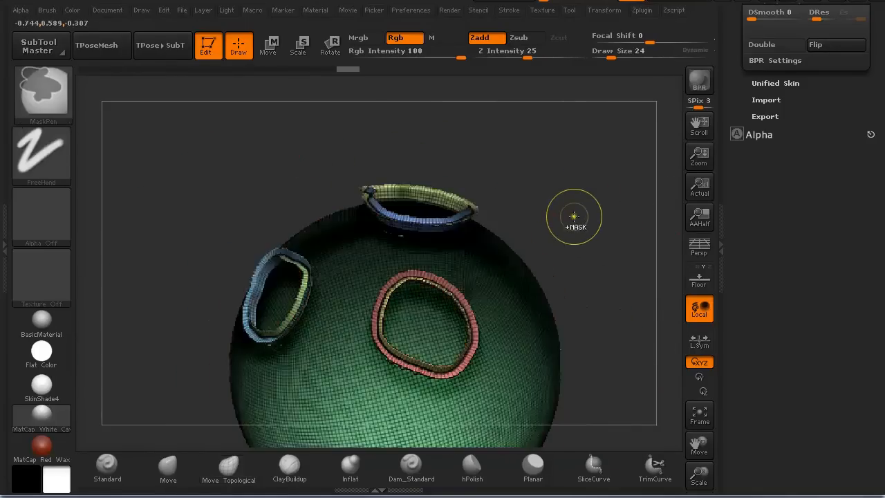
pyautogui.hotkey('ctrl', 'z')
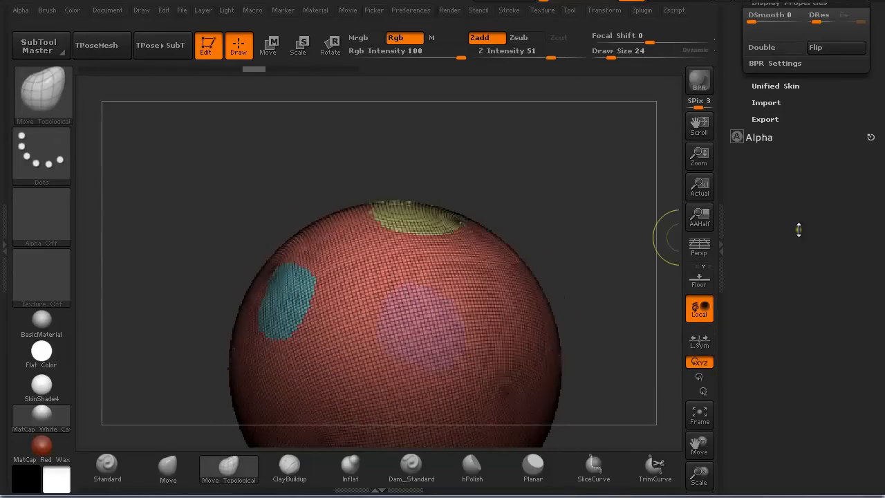
# Enable RegroupLoops in the EdgeLoop settings alongside RegroupPanels, and run Panel Loops on the three polygrouped patches.
pyautogui.moveTo(798, 230); pyautogui.dragTo(814, 371)
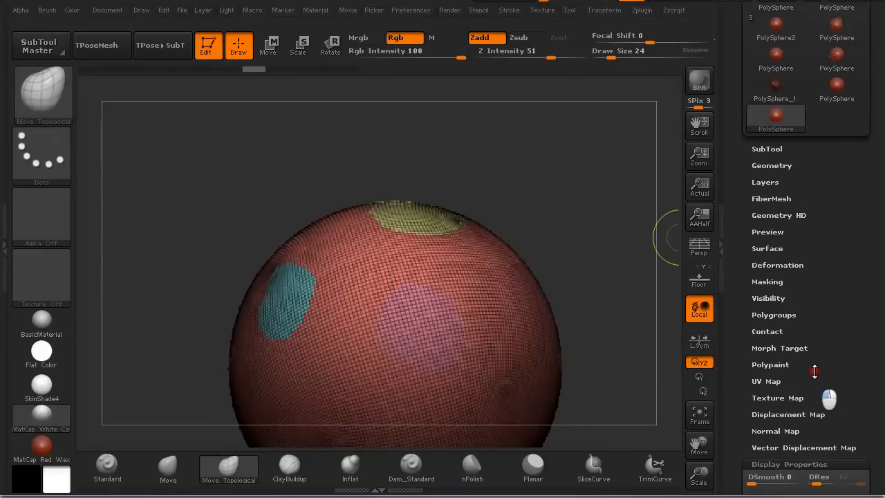
pyautogui.click(771, 167)
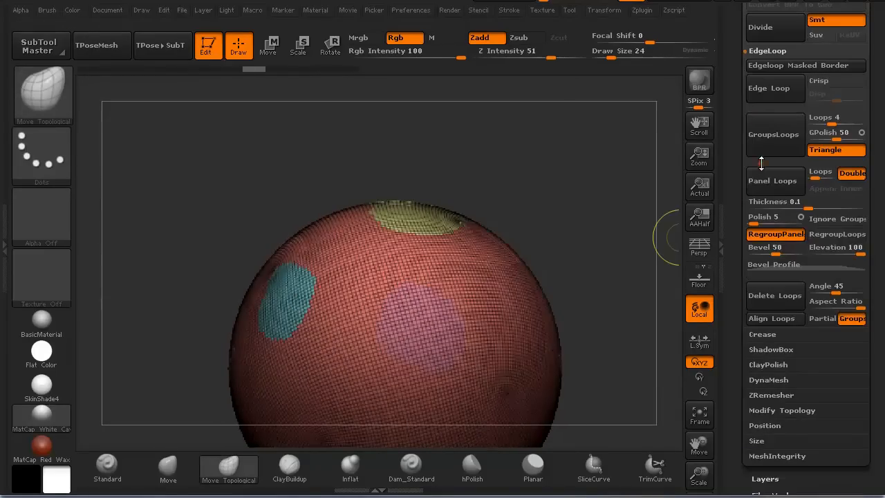
pyautogui.click(838, 236)
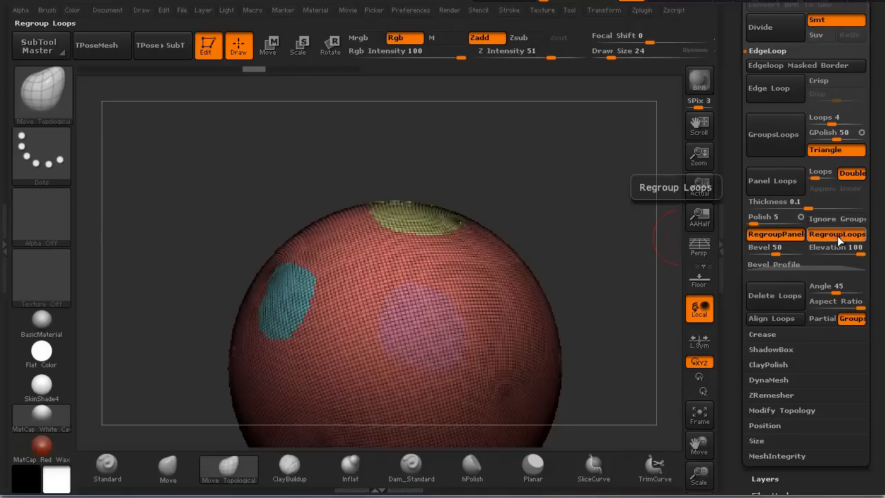
pyautogui.click(772, 181)
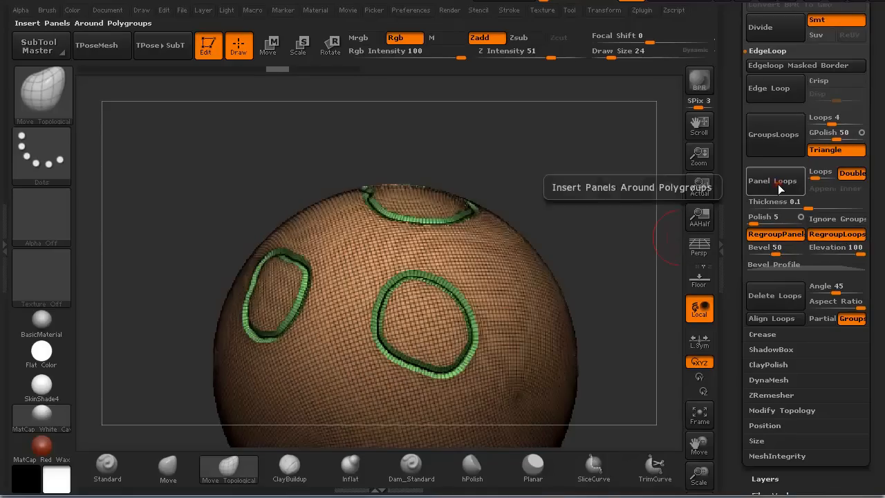
# Isolate the regrouped loop polygroup to examine the panel borders from another angle, and unhide the whole mesh.
pyautogui.moveTo(247, 158); pyautogui.dragTo(228, 211)
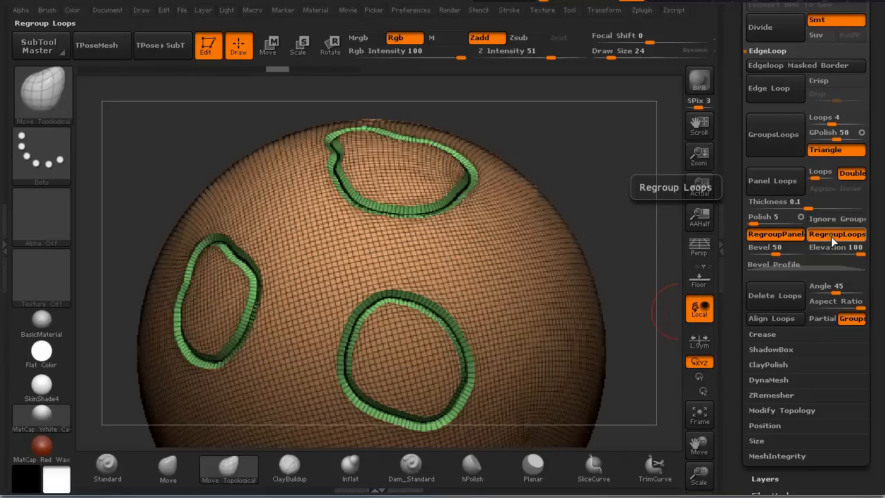
pyautogui.keyDown('ctrl'); pyautogui.keyDown('shift'); pyautogui.click(465, 190); pyautogui.keyUp('shift'); pyautogui.keyUp('ctrl')
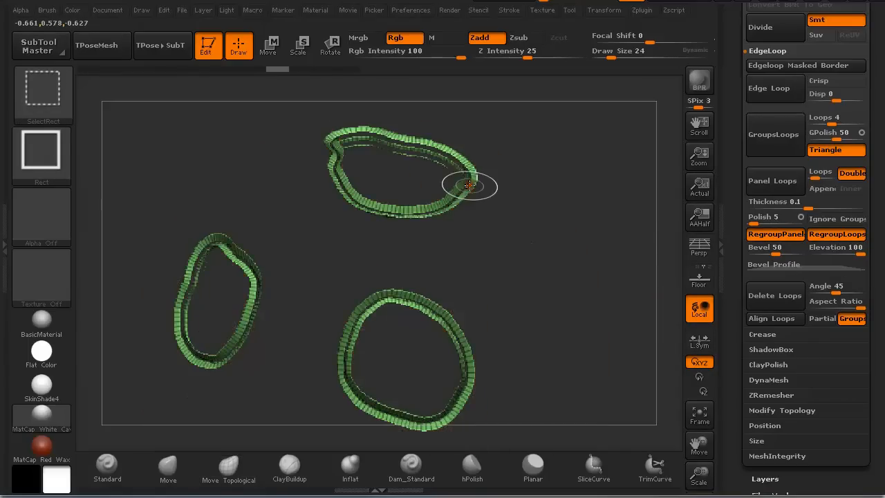
pyautogui.moveTo(498, 237); pyautogui.dragTo(479, 219)
pyautogui.moveTo(557, 312); pyautogui.dragTo(539, 285)
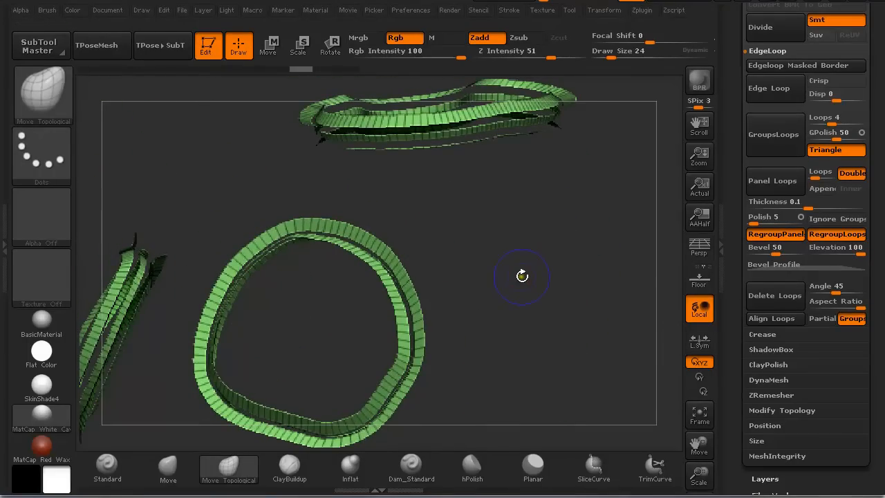
pyautogui.keyDown('ctrl'); pyautogui.keyDown('shift'); pyautogui.click(520, 274); pyautogui.keyUp('shift'); pyautogui.keyUp('ctrl')
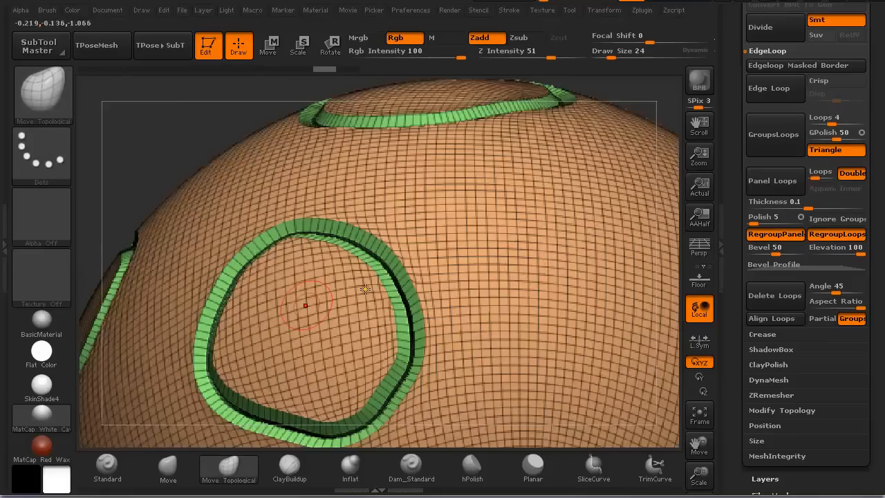
# Hide the outer panel surfaces and the inner surface, and examine the remaining bevelled loop strips from several angles.
pyautogui.keyDown('ctrl'); pyautogui.keyDown('shift'); pyautogui.click(221, 193); pyautogui.keyUp('shift'); pyautogui.keyUp('ctrl')
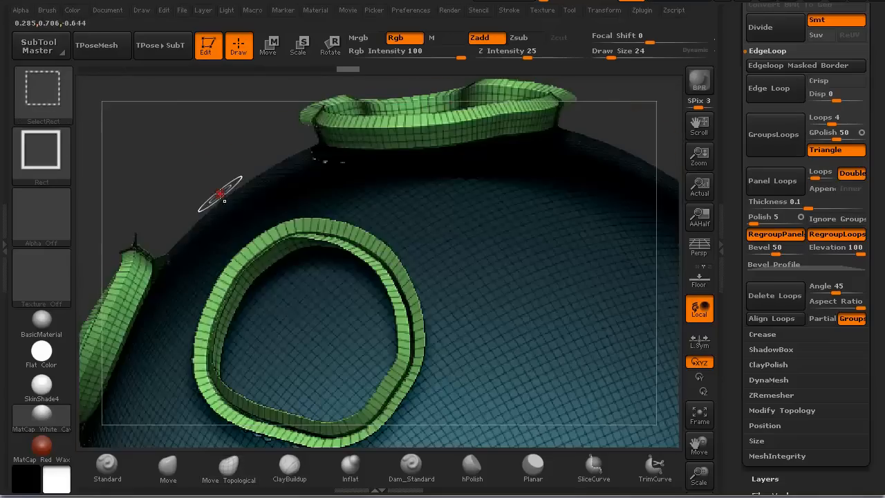
pyautogui.keyDown('ctrl'); pyautogui.keyDown('shift'); pyautogui.click(515, 230); pyautogui.keyUp('shift'); pyautogui.keyUp('ctrl')
pyautogui.moveTo(518, 229); pyautogui.dragTo(712, 430)
pyautogui.moveTo(347, 302); pyautogui.dragTo(527, 190)
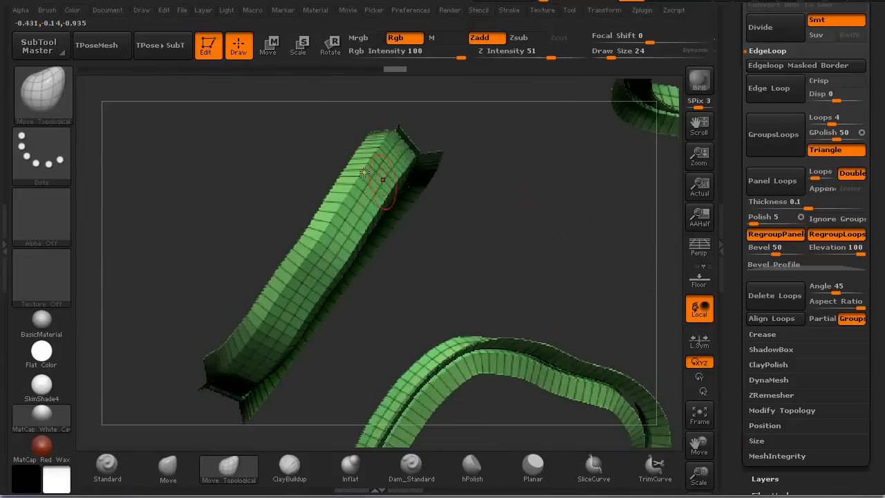
pyautogui.moveTo(463, 219); pyautogui.dragTo(474, 228)
pyautogui.moveTo(596, 284); pyautogui.dragTo(174, 242)
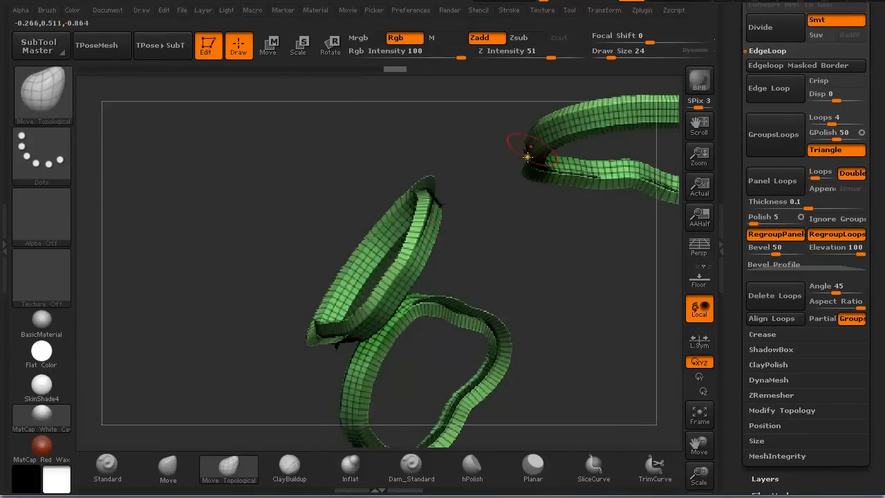